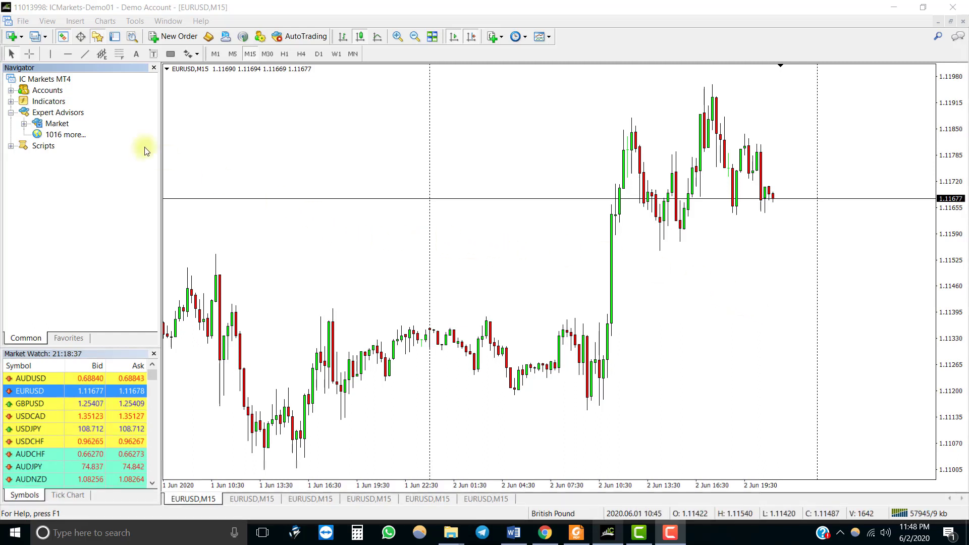
# Switch to the Downloads folder in File Explorer and copy the file FRZ Indicator Automater v8.ex4
pyautogui.moveTo(454, 537)
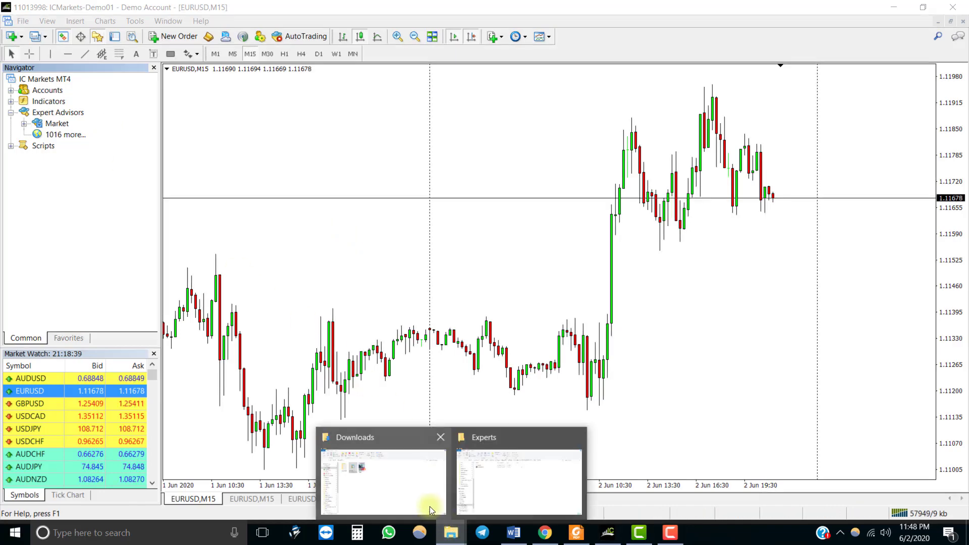
pyautogui.click(429, 507)
pyautogui.rightClick(250, 146)
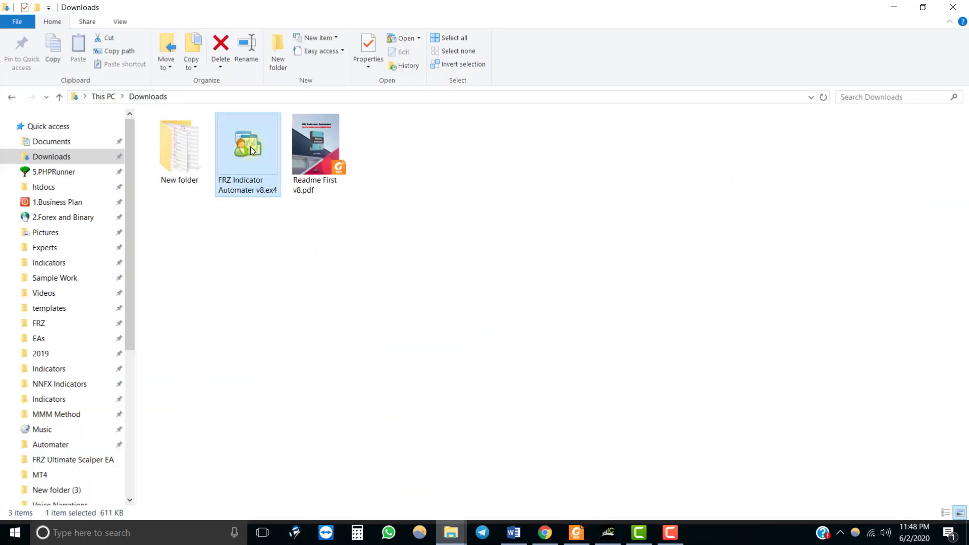
pyautogui.click(325, 434)
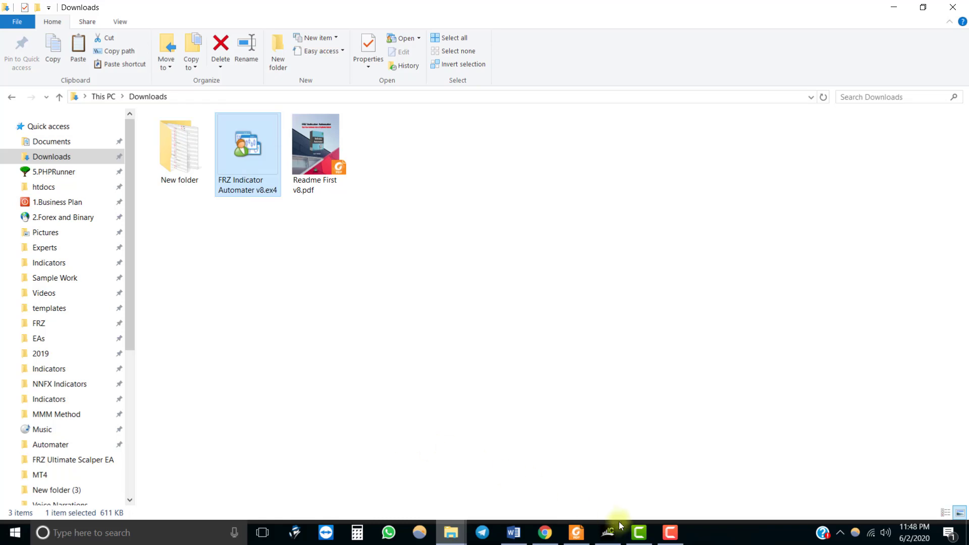
# Switch back to MetaTrader 4 and open the terminal's data folder
pyautogui.moveTo(608, 532)
pyautogui.click(606, 470)
pyautogui.click(24, 21)
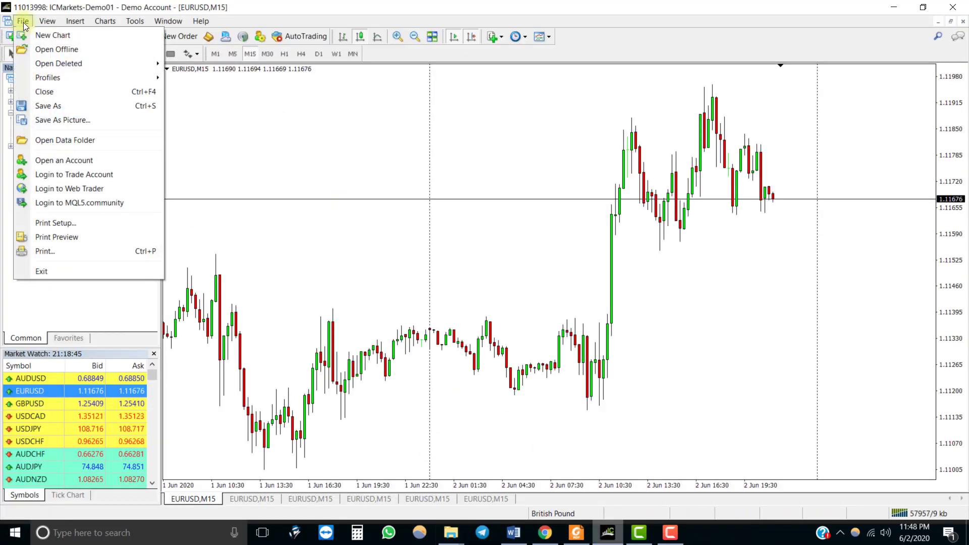
pyautogui.click(73, 141)
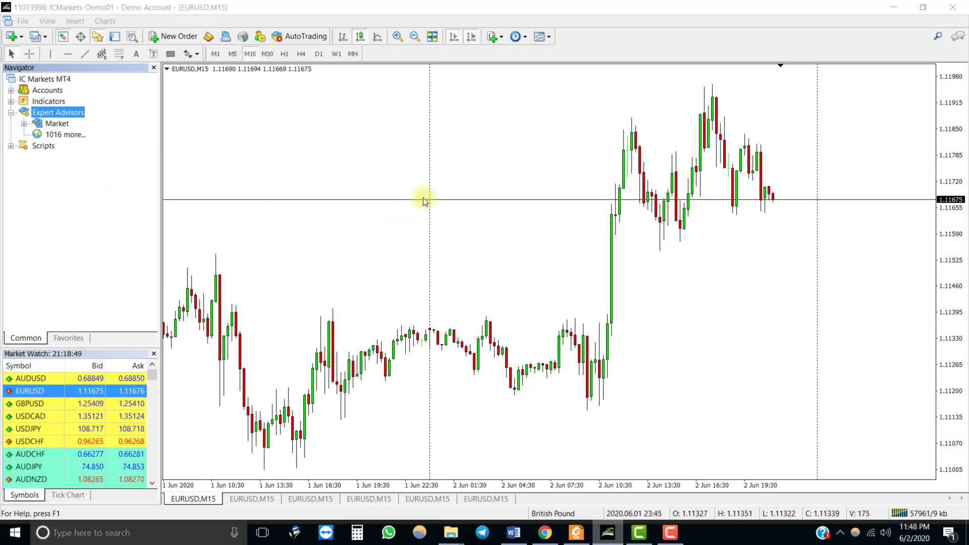
# Paste the copied EA file into the Experts folder inside MQL4
pyautogui.doubleClick(182, 174)
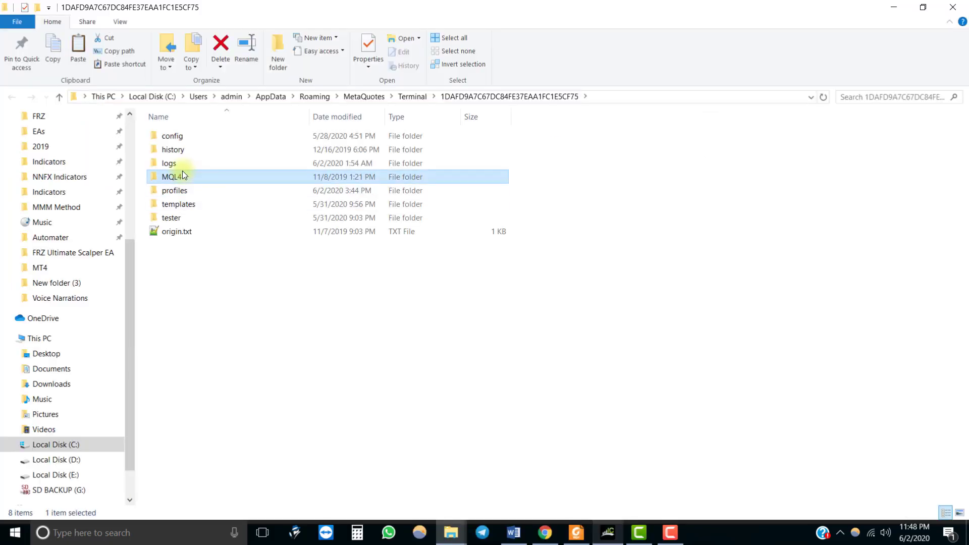
pyautogui.click(186, 141)
pyautogui.doubleClick(186, 141)
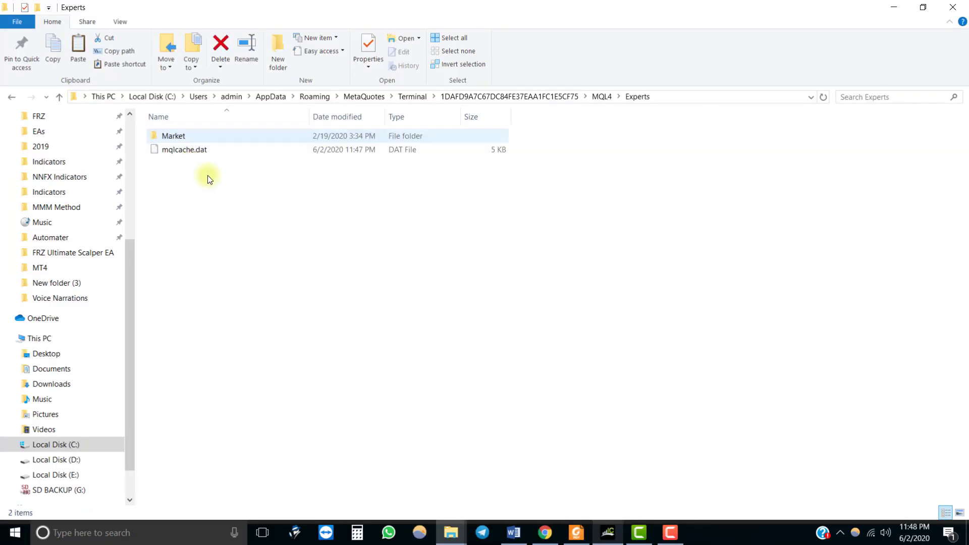
pyautogui.rightClick(214, 194)
pyautogui.click(285, 284)
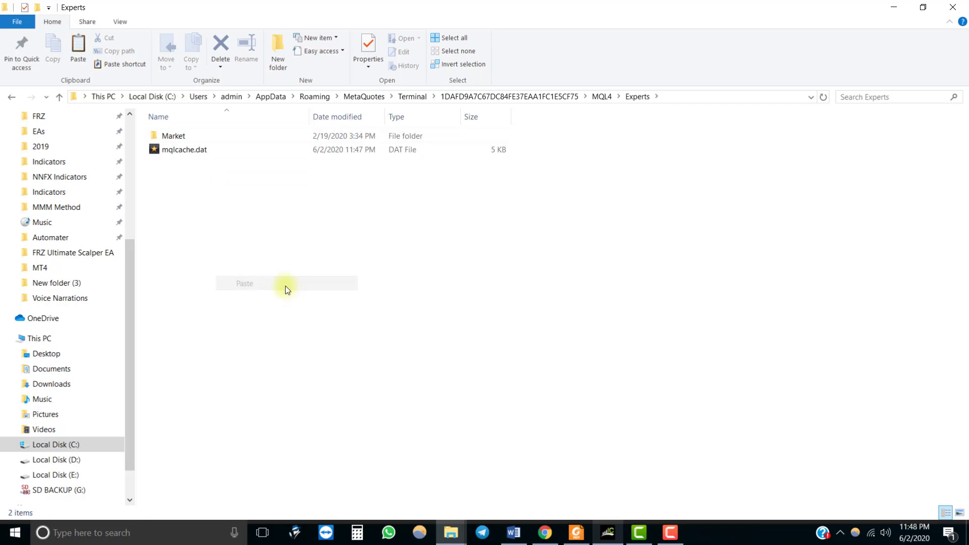
# Return to MetaTrader 4 and refresh the Expert Advisors list in the Navigator
pyautogui.click(608, 533)
pyautogui.rightClick(68, 114)
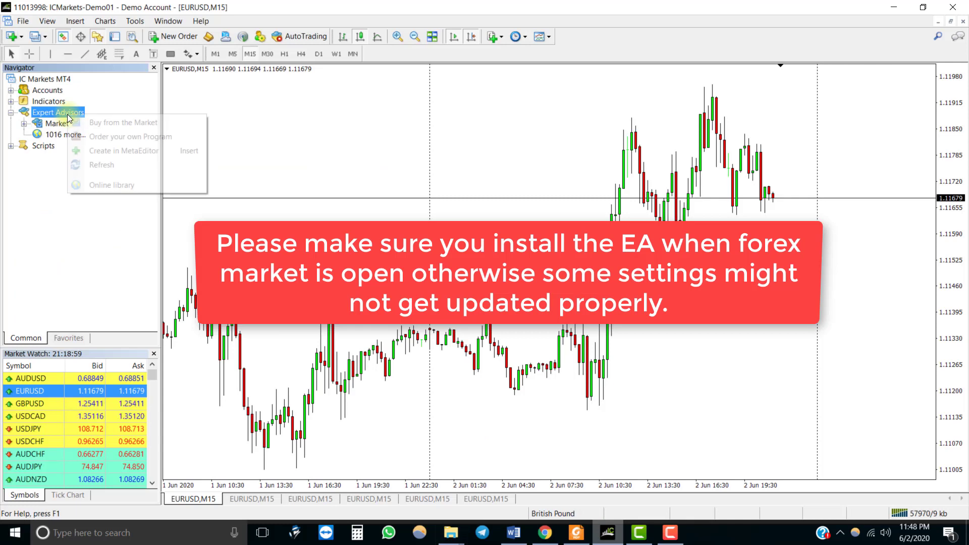
pyautogui.click(95, 161)
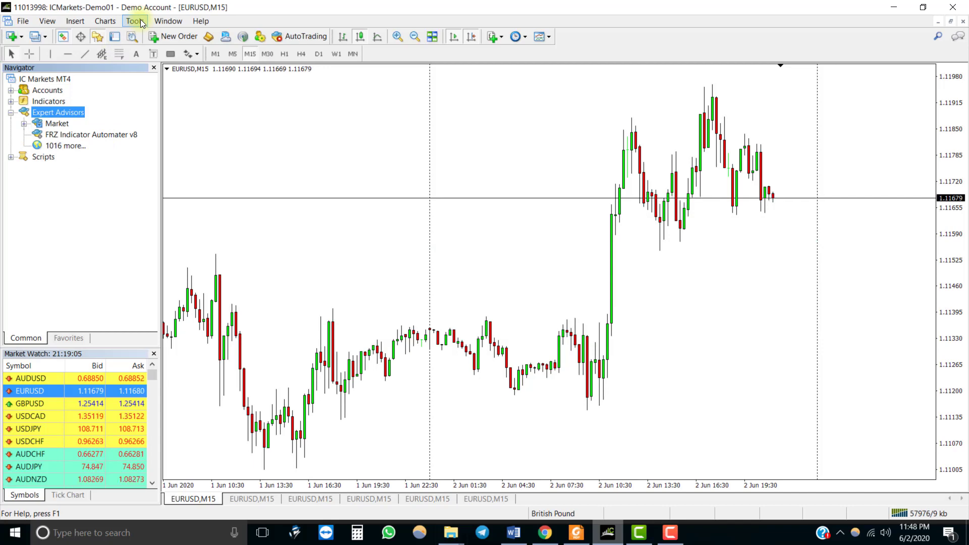
# Allow automated trading, DLL imports and WebRequest for listed URLs in the Expert Advisors options
pyautogui.click(140, 19)
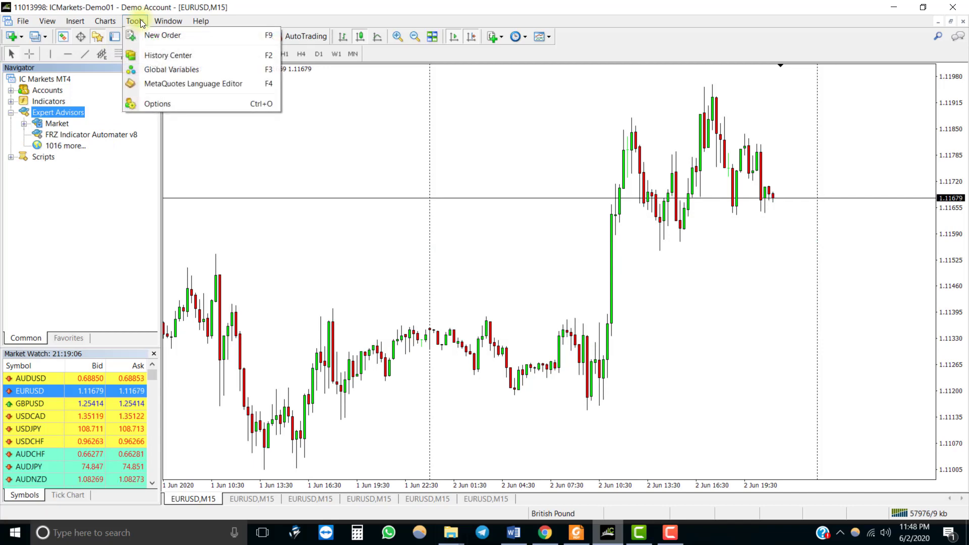
pyautogui.click(174, 104)
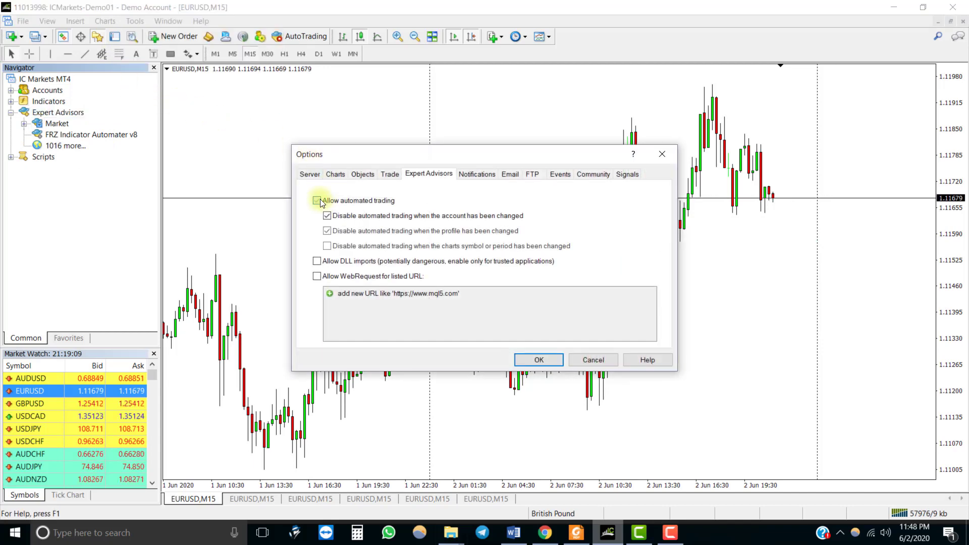
pyautogui.click(317, 201)
pyautogui.click(317, 261)
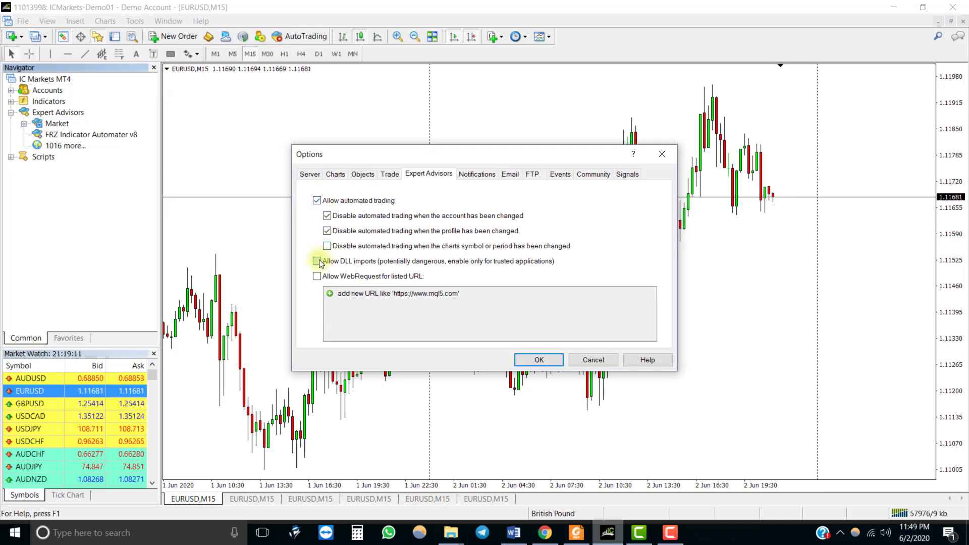
pyautogui.click(317, 276)
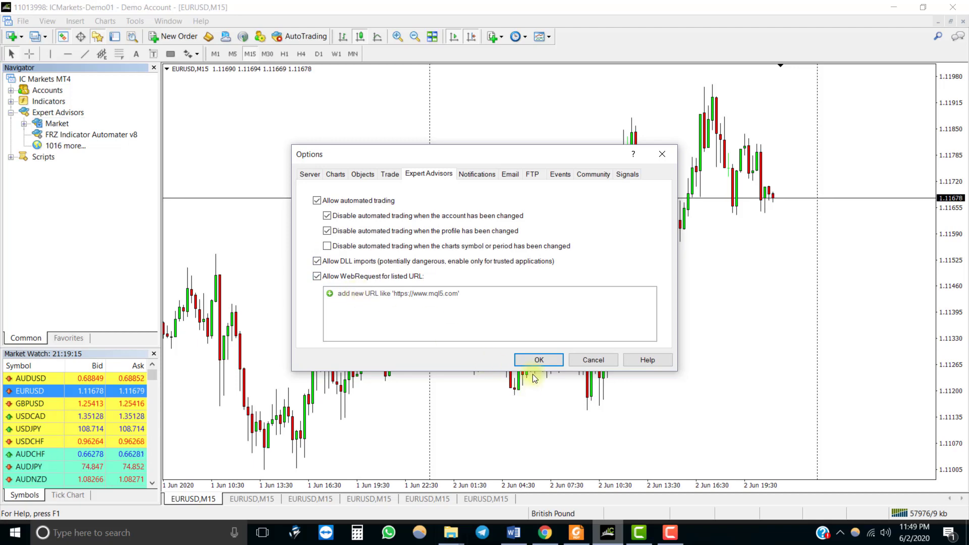
pyautogui.click(583, 536)
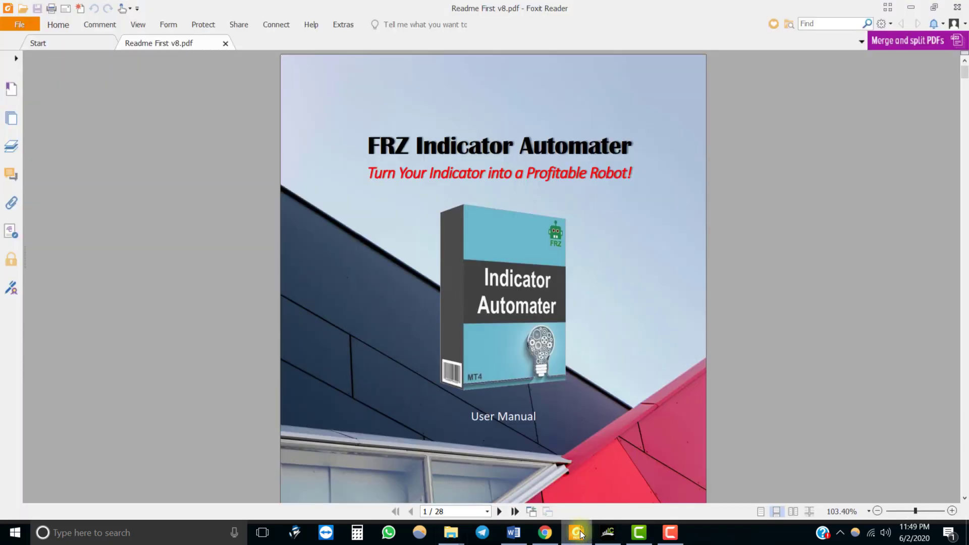
pyautogui.scroll(-8, 450, 188)
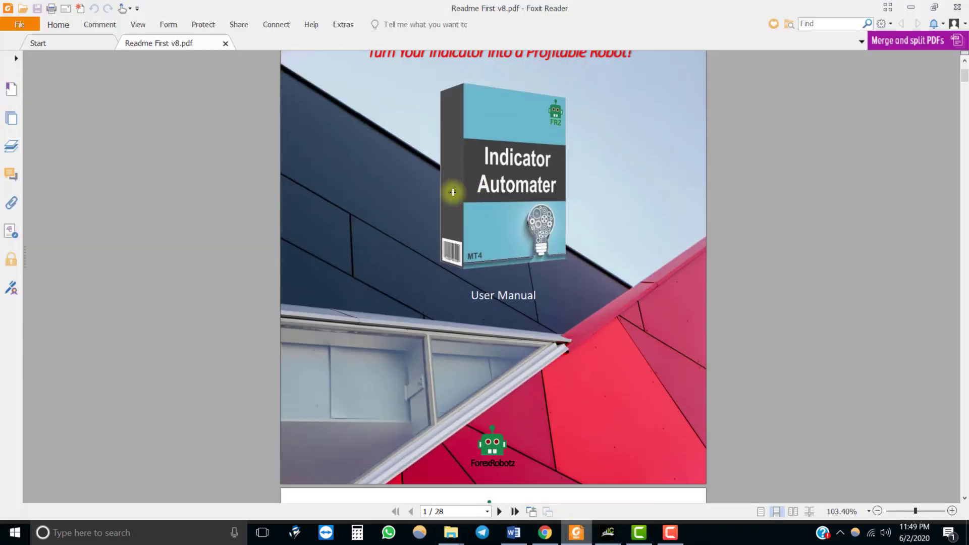
pyautogui.scroll(-2, 394, 205)
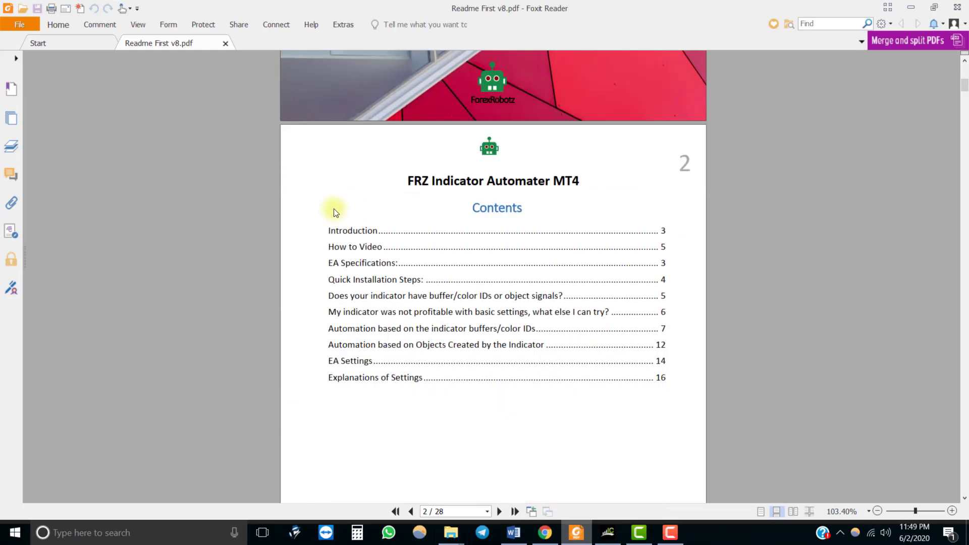
pyautogui.scroll(-20, 335, 210)
pyautogui.moveTo(346, 244); pyautogui.dragTo(461, 246)
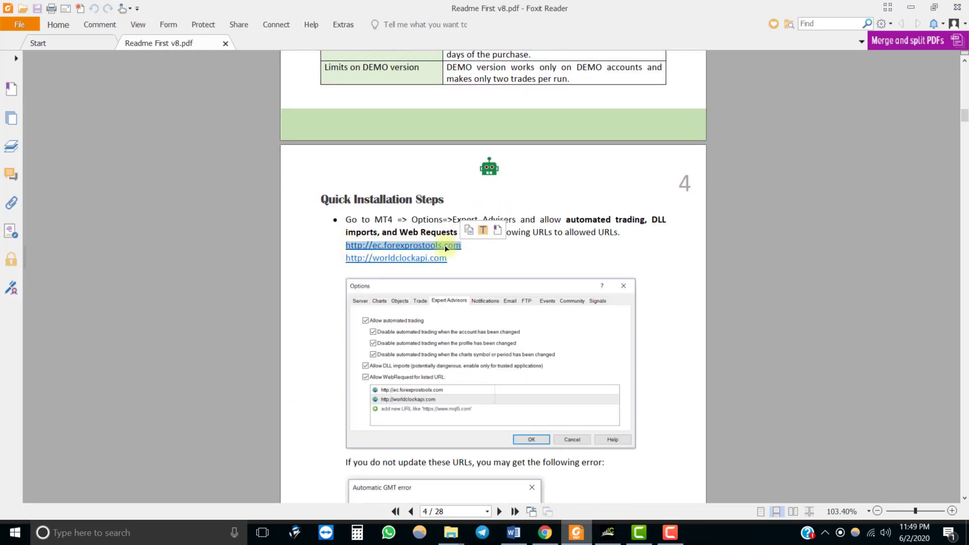
pyautogui.rightClick(445, 246)
pyautogui.click(462, 254)
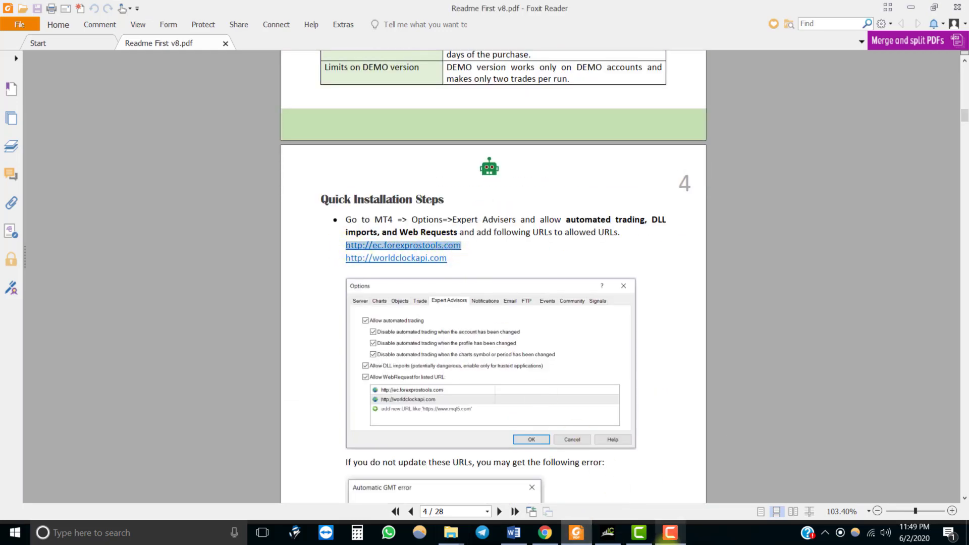
pyautogui.click(608, 533)
pyautogui.doubleClick(400, 295)
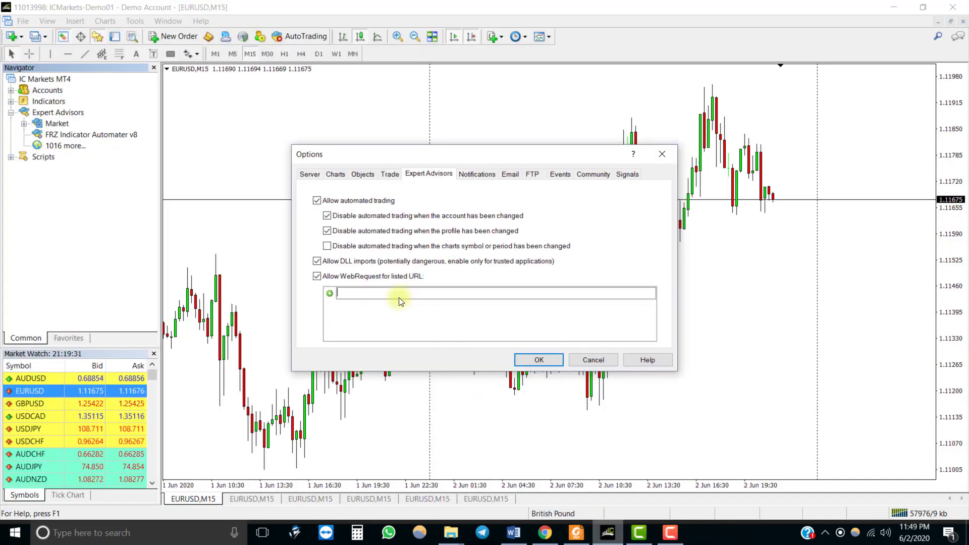
pyautogui.hotkey('ctrl', 'v')
pyautogui.press('Return')
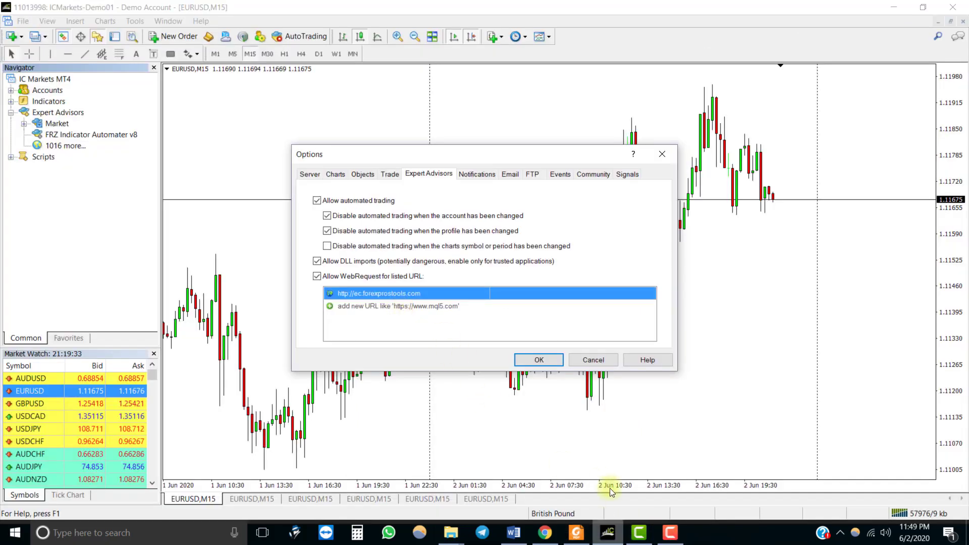
pyautogui.click(578, 535)
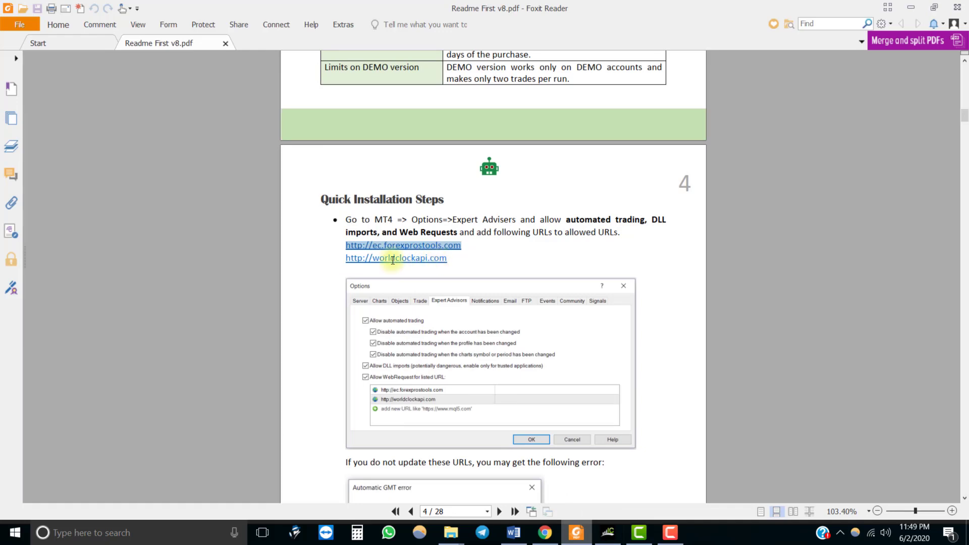
pyautogui.moveTo(347, 259); pyautogui.dragTo(447, 260)
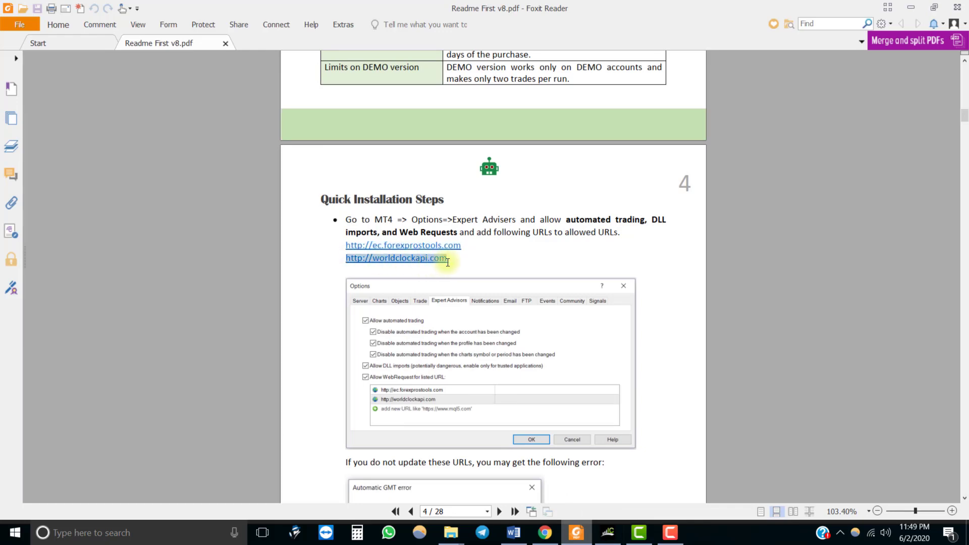
pyautogui.rightClick(429, 259)
pyautogui.click(454, 267)
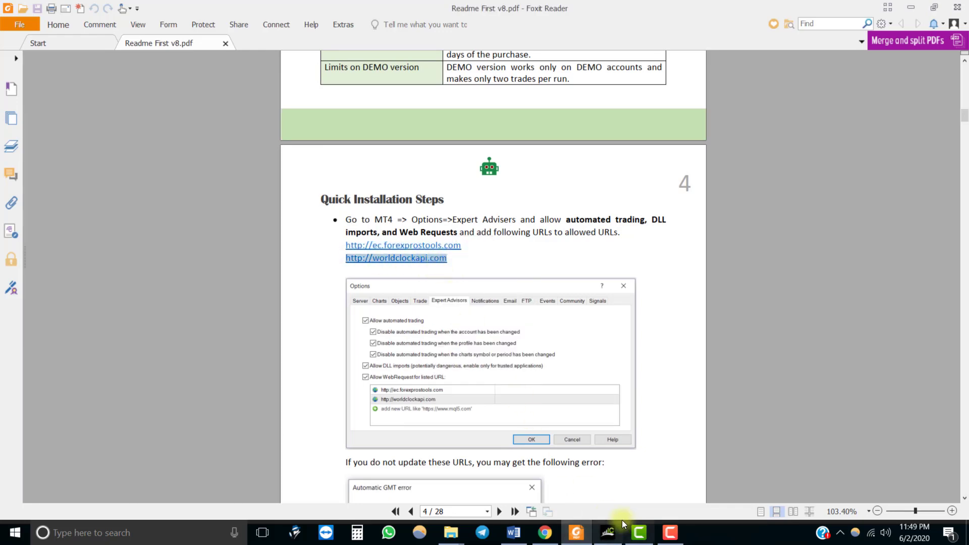
pyautogui.click(608, 534)
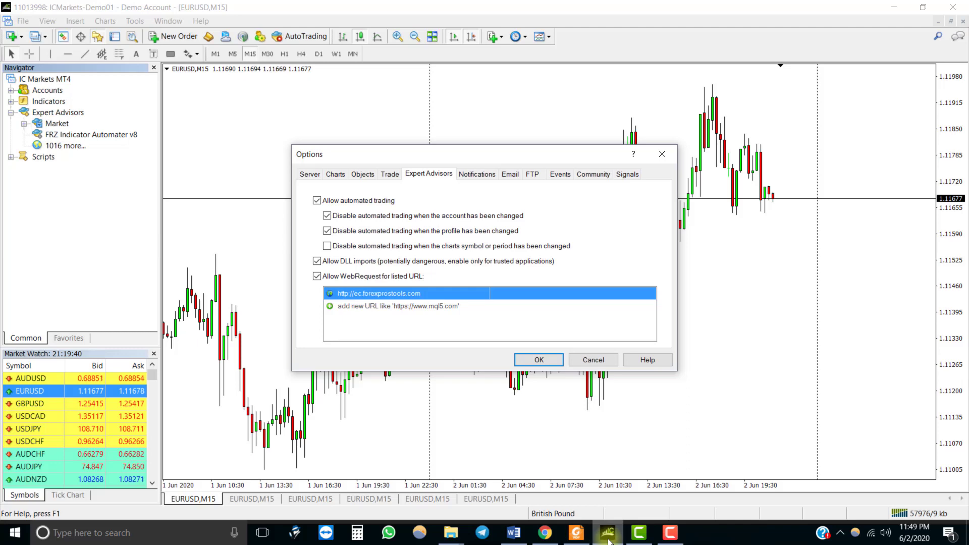
pyautogui.click(429, 306)
pyautogui.hotkey('ctrl', 'v')
pyautogui.click(548, 364)
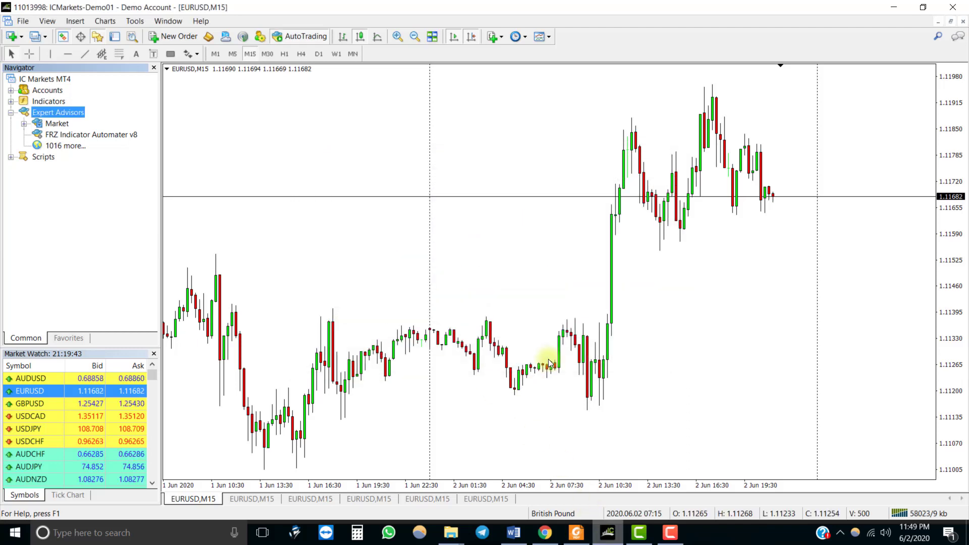
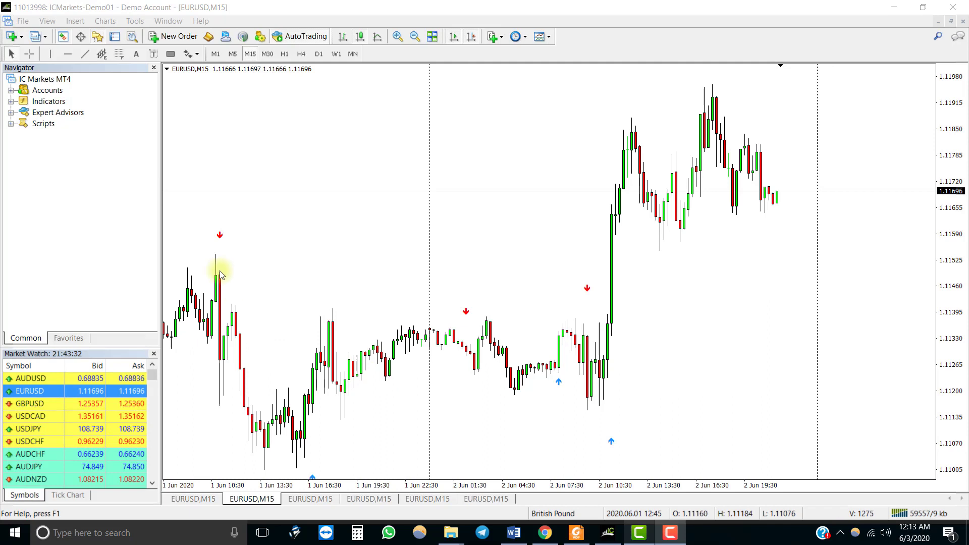
# Check which indicator is attached to the EURUSD,M15 chart in its indicators list, then close the list
pyautogui.rightClick(279, 212)
pyautogui.click(323, 285)
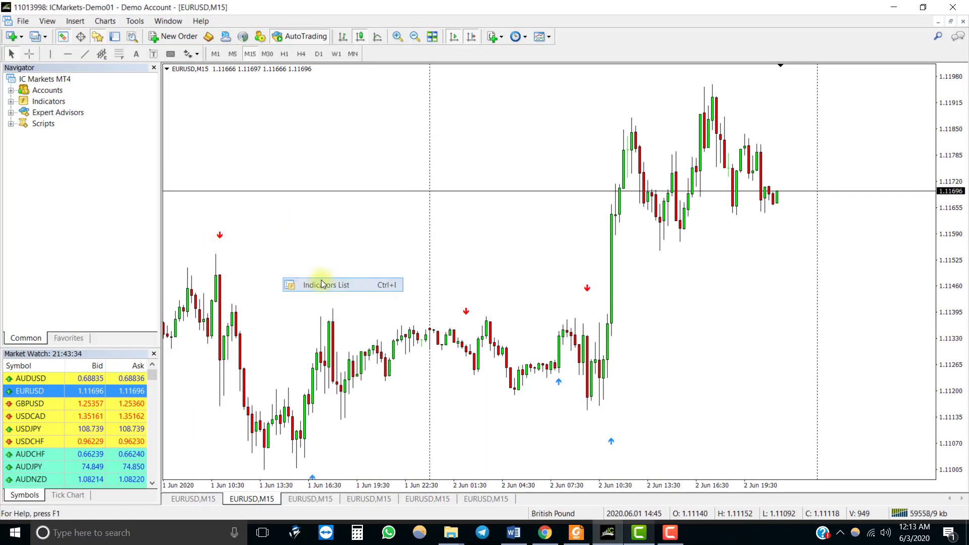
pyautogui.click(474, 181)
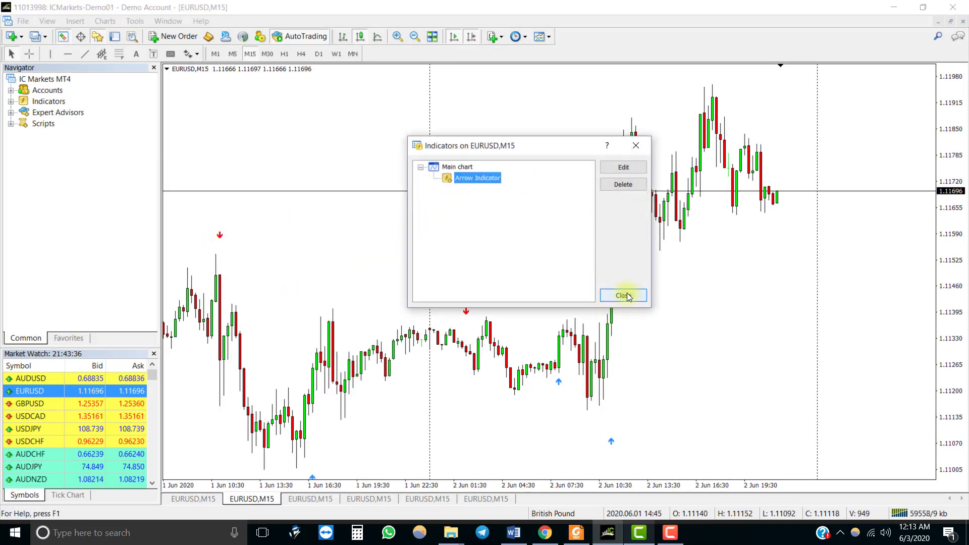
pyautogui.click(626, 296)
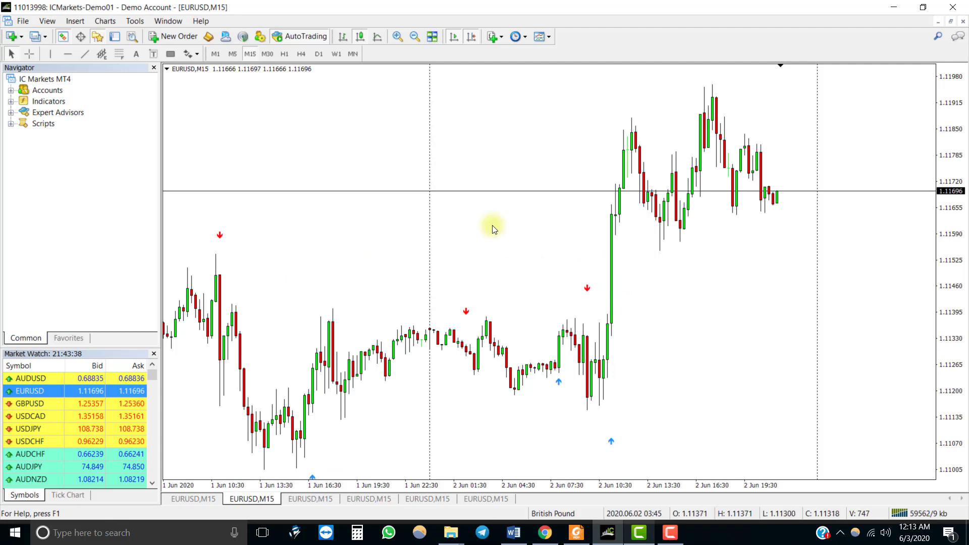
# Open the Arrow Indicator's color settings on the EURUSD,M15 chart and examine color rows 2 and 3
pyautogui.rightClick(493, 228)
pyautogui.click(534, 298)
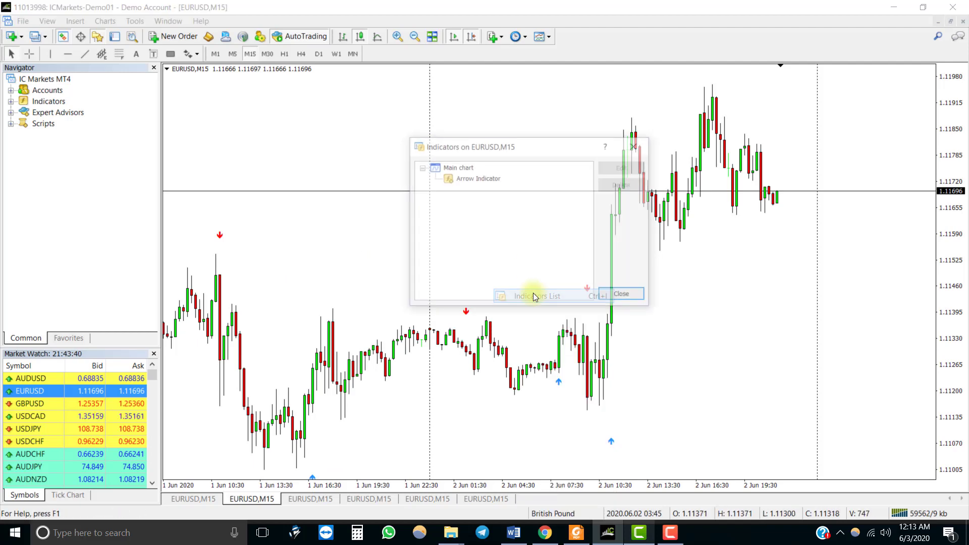
pyautogui.doubleClick(493, 183)
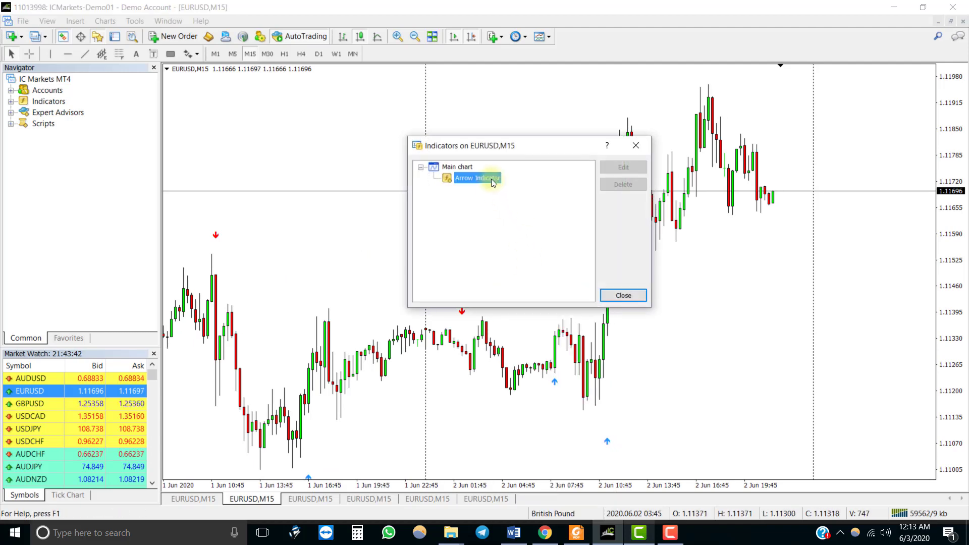
pyautogui.click(490, 111)
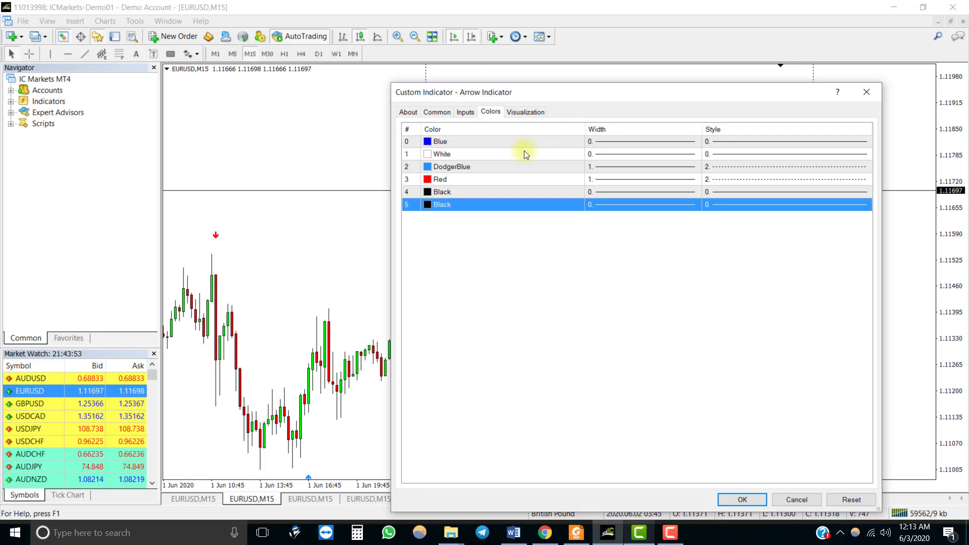
pyautogui.click(524, 166)
pyautogui.click(526, 180)
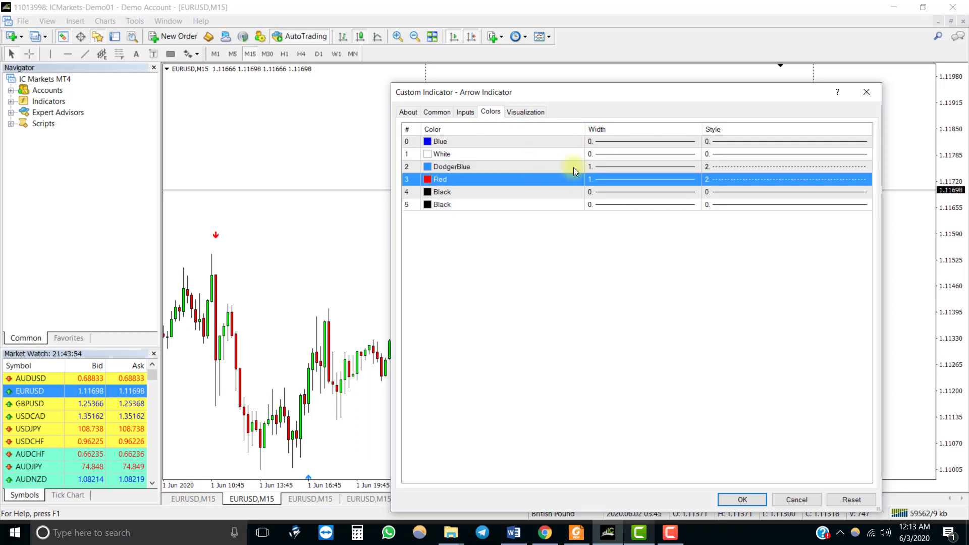
# Change the Arrow Indicator's color 2 to Aqua and color 3 to Magenta, apply, and close the indicators list
pyautogui.click(581, 166)
pyautogui.click(580, 167)
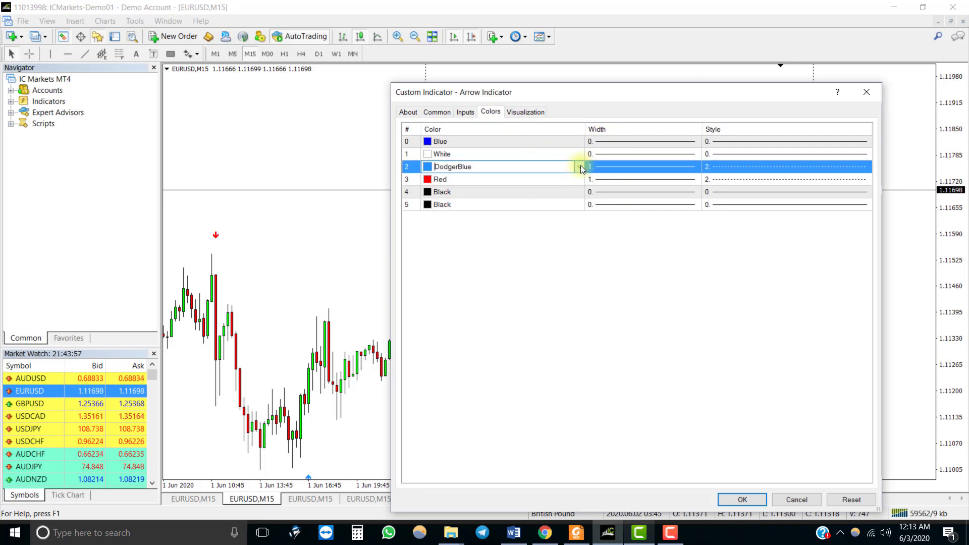
pyautogui.click(580, 166)
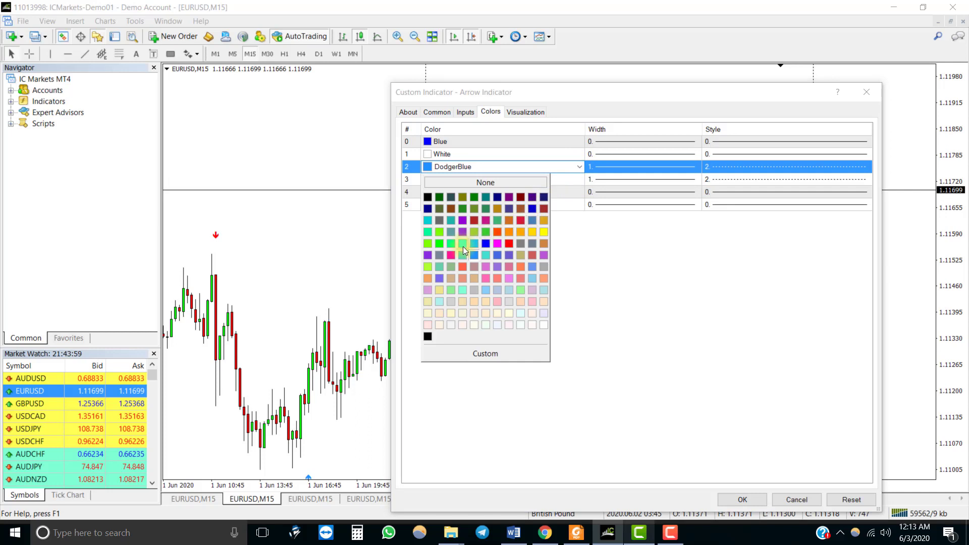
pyautogui.click(463, 245)
pyautogui.click(574, 180)
pyautogui.click(574, 180)
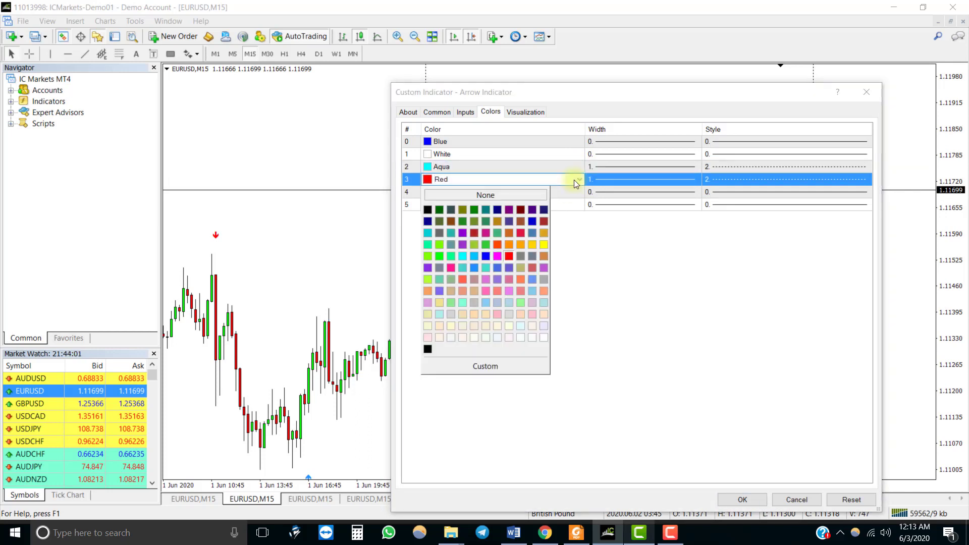
pyautogui.click(498, 256)
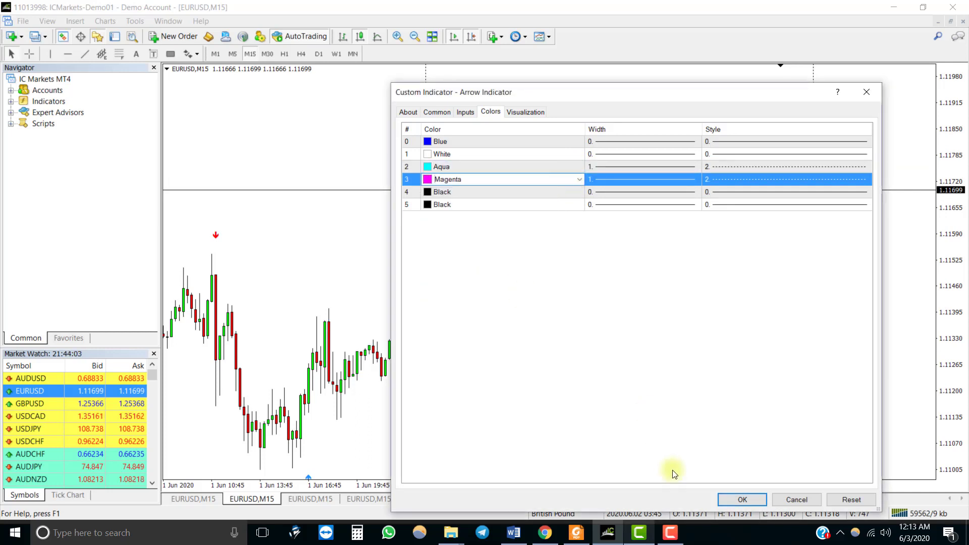
pyautogui.click(735, 499)
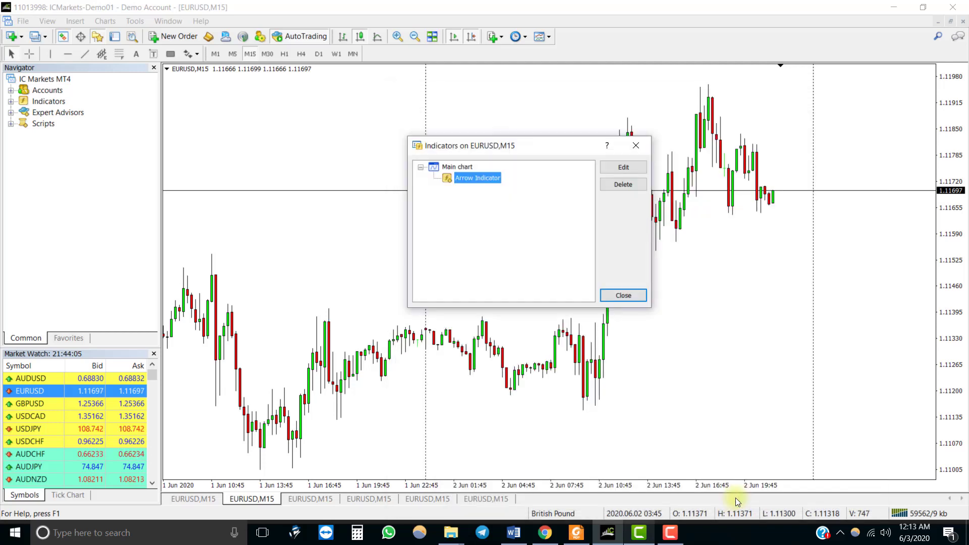
pyautogui.click(640, 297)
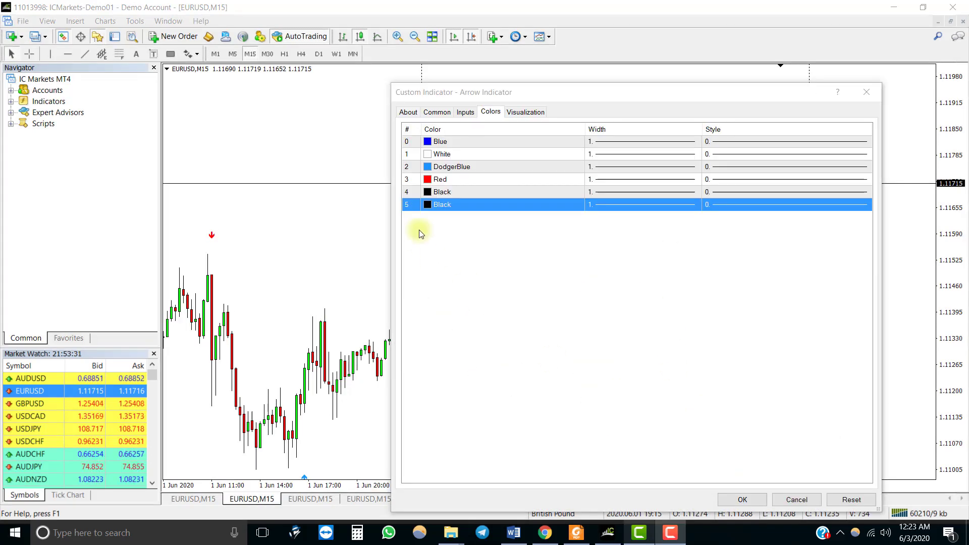
# Highlight the DodgerBlue row 2 and the Red row 3 in the Arrow Indicator's color settings
pyautogui.click(414, 171)
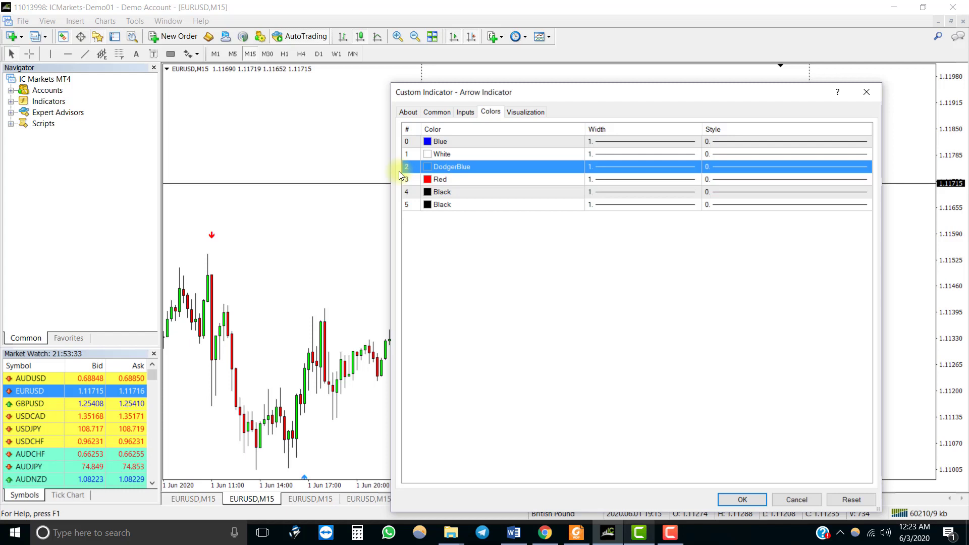
pyautogui.click(472, 180)
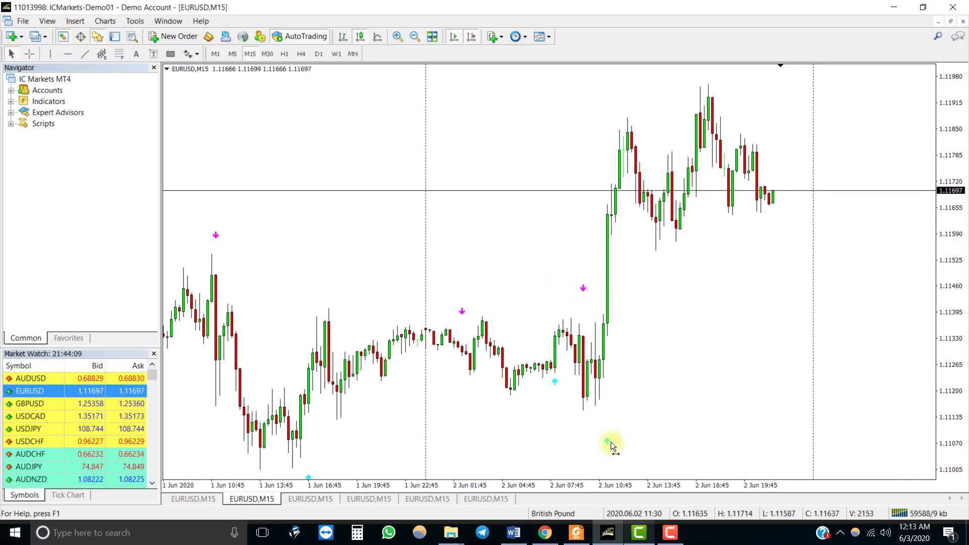
# Reset the Arrow Indicator's colors to their defaults, apply the reset, and close the chart's indicators list
pyautogui.rightClick(559, 143)
pyautogui.click(627, 208)
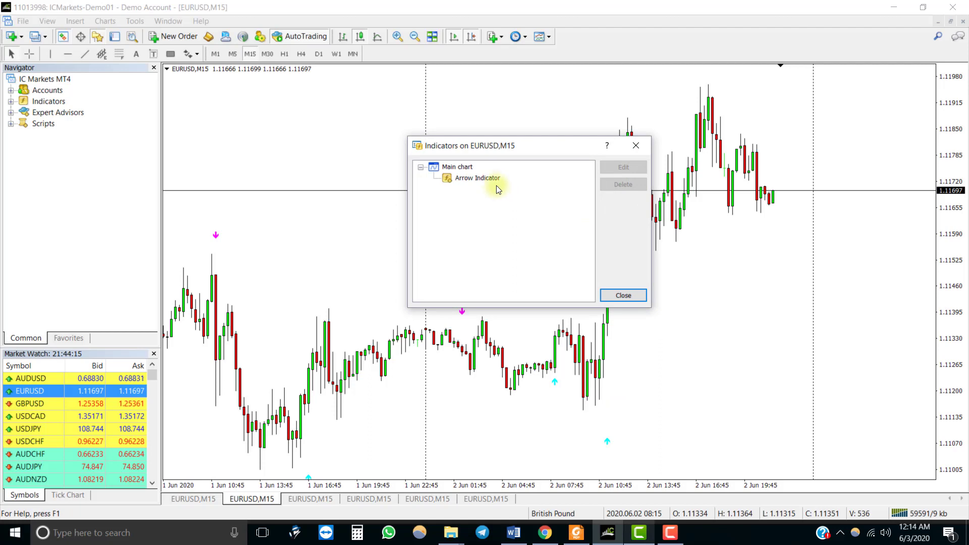
pyautogui.doubleClick(493, 178)
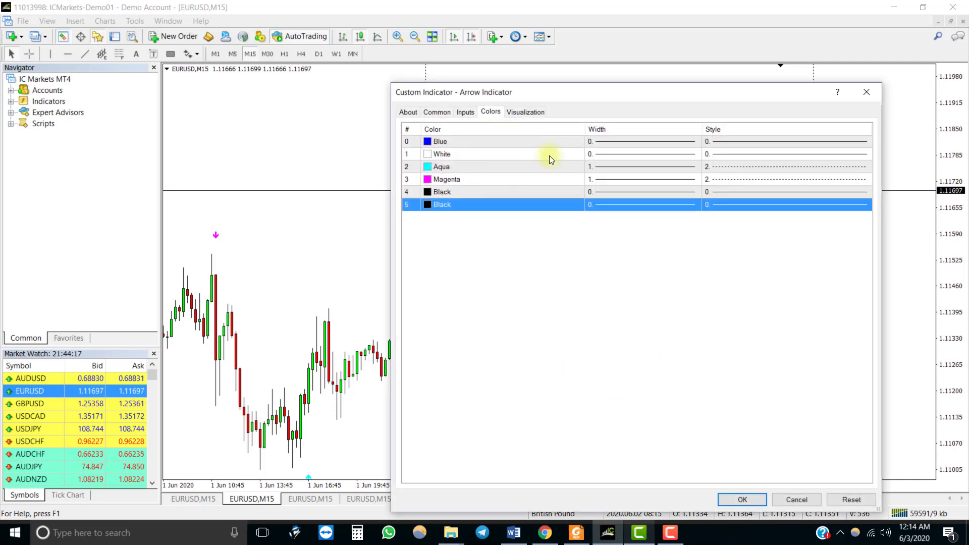
pyautogui.click(856, 499)
pyautogui.click(749, 502)
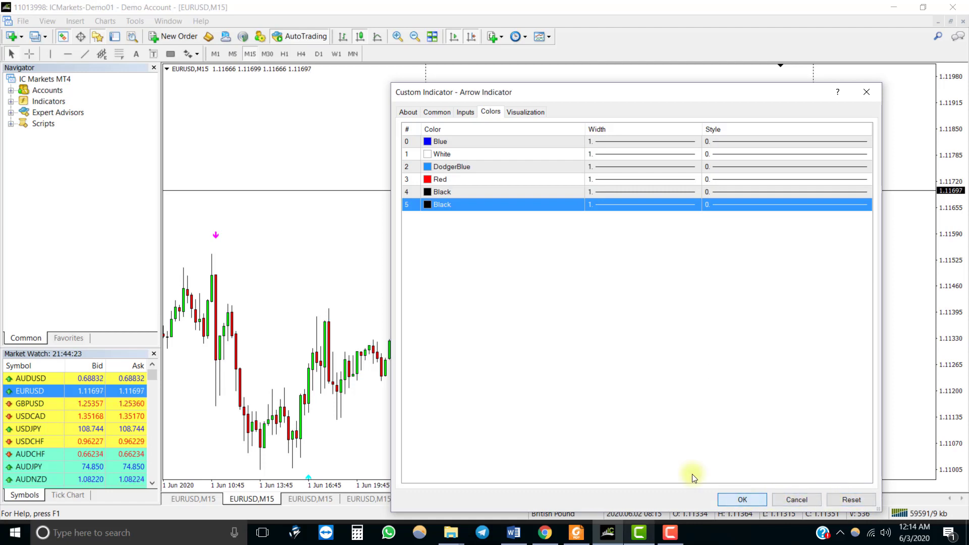
pyautogui.click(742, 499)
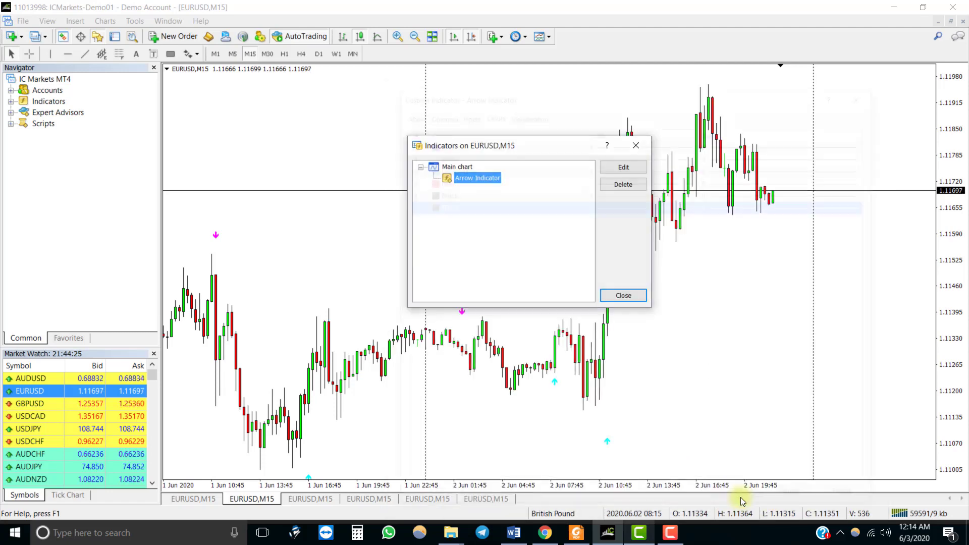
pyautogui.click(624, 296)
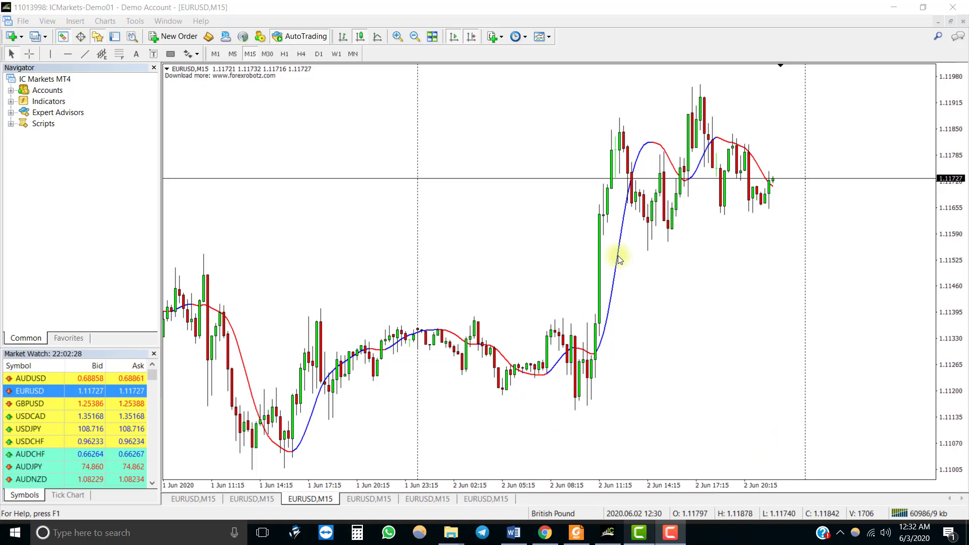
# Set color 1 of the Single Line Double Color indicator on its EURUSD,M15 chart to Magenta
pyautogui.rightClick(465, 209)
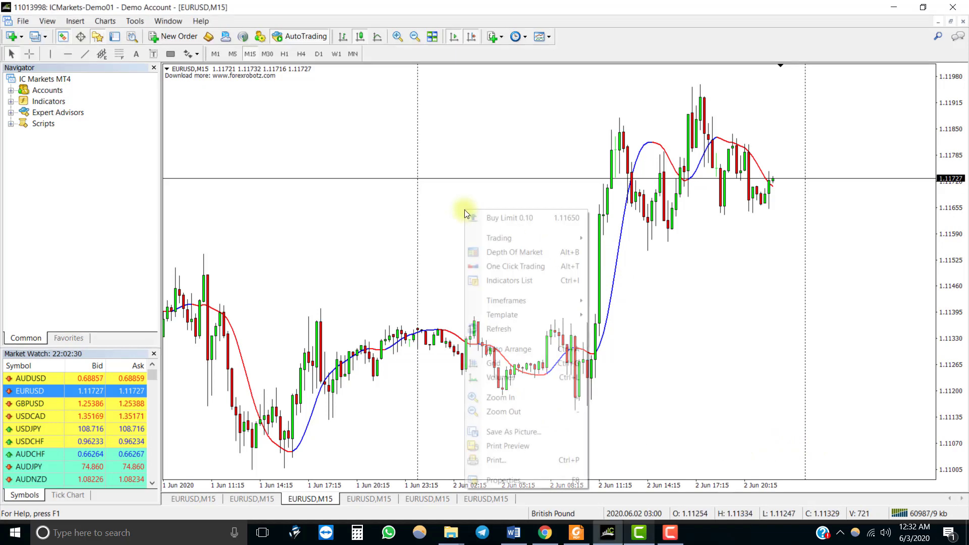
pyautogui.click(505, 278)
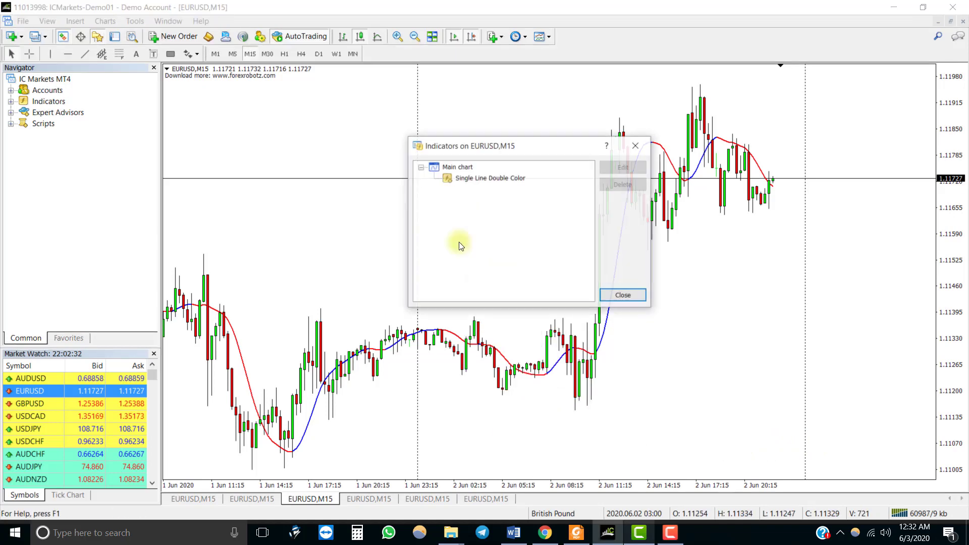
pyautogui.doubleClick(483, 178)
pyautogui.click(490, 113)
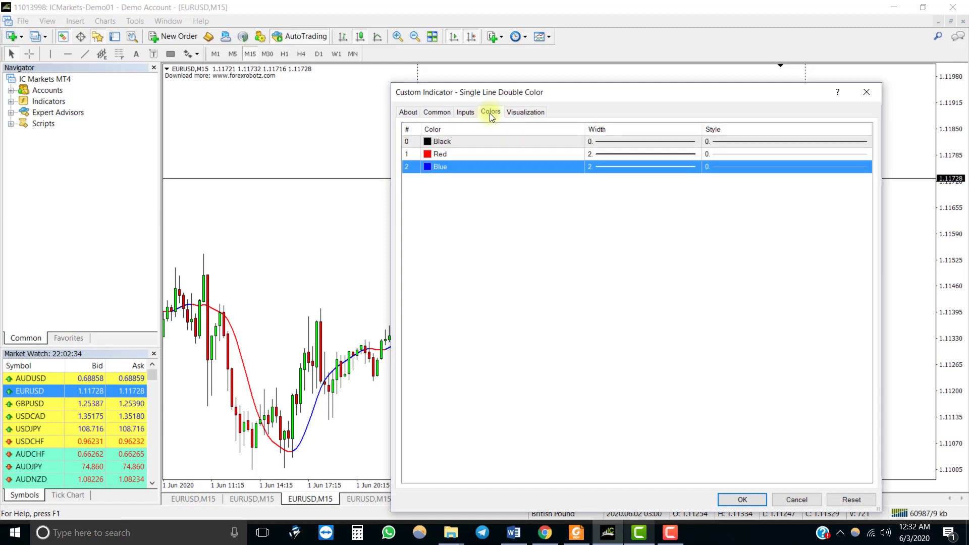
pyautogui.click(580, 156)
pyautogui.click(579, 155)
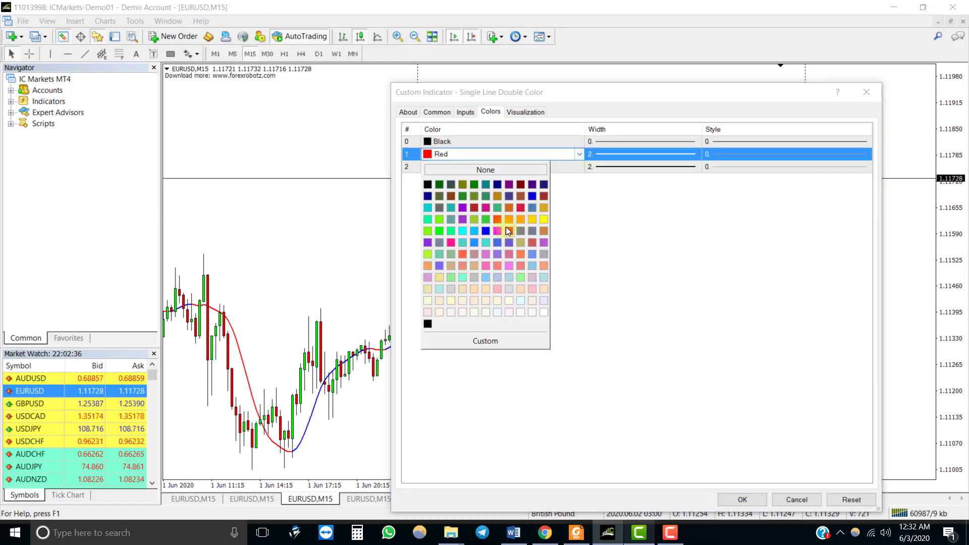
pyautogui.click(514, 223)
# Set the Single Line Double Color indicator's color 2 to SpringGreen, apply the colors, and close the indicators list
pyautogui.click(582, 168)
pyautogui.click(580, 168)
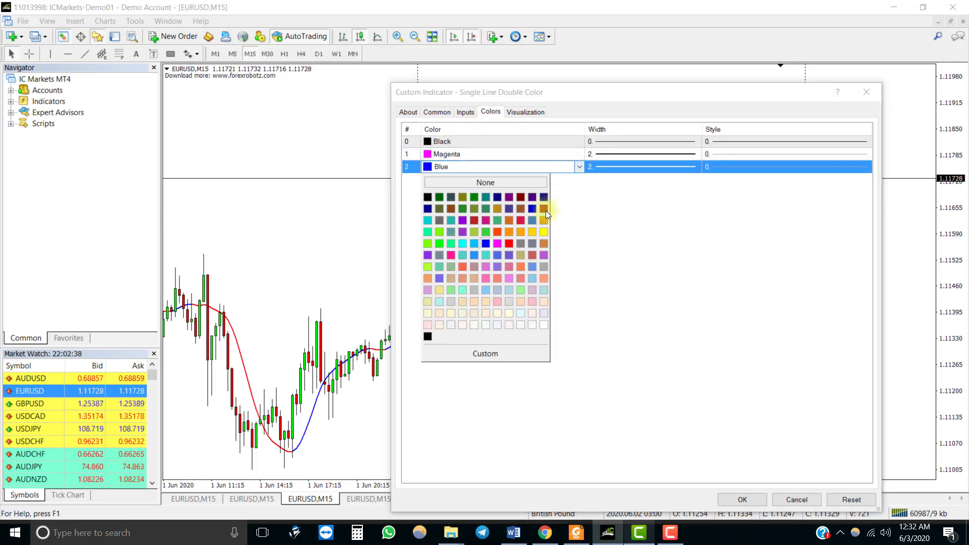
pyautogui.click(453, 243)
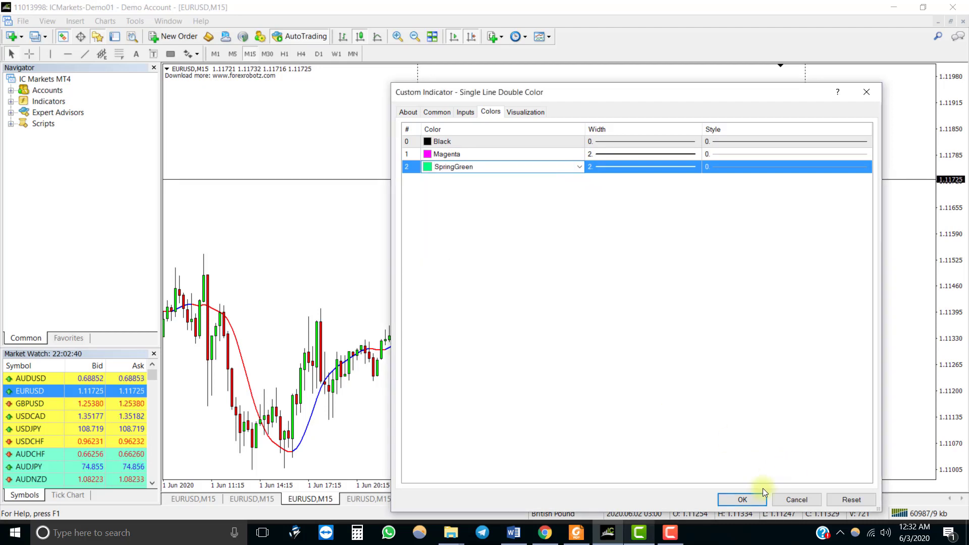
pyautogui.click(746, 500)
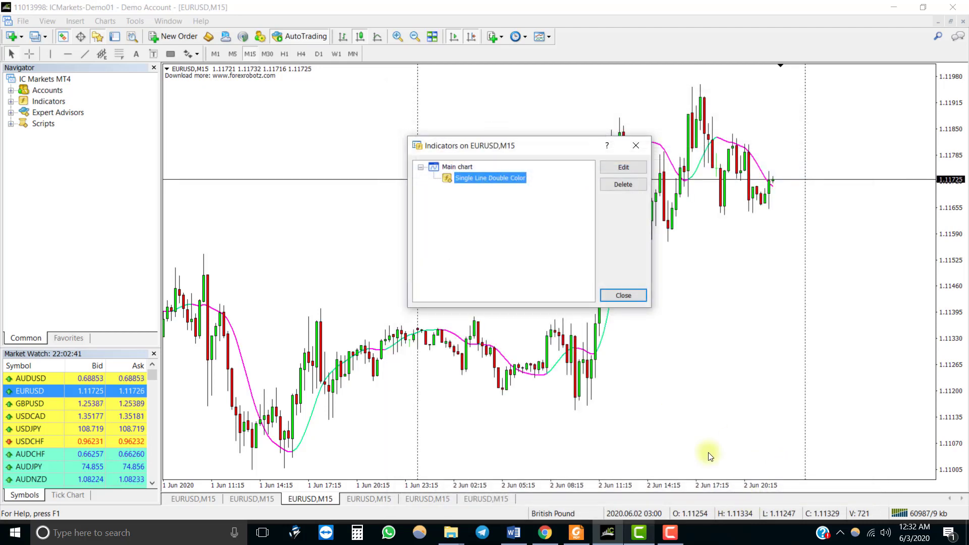
pyautogui.click(626, 295)
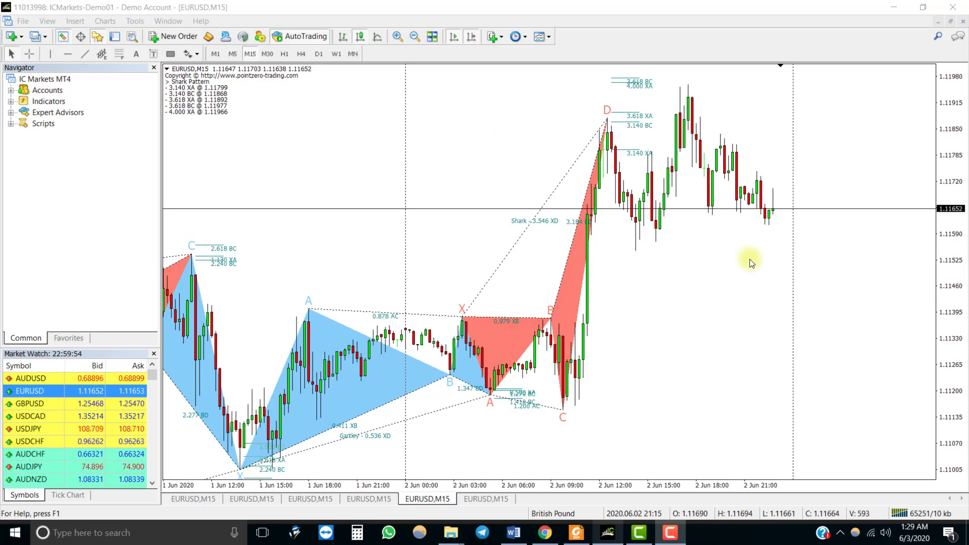
# Set color 0 of the Harmonic Patterns indicator on its EURUSD,M15 chart to Blue, apply it, and close the indicators list
pyautogui.rightClick(481, 139)
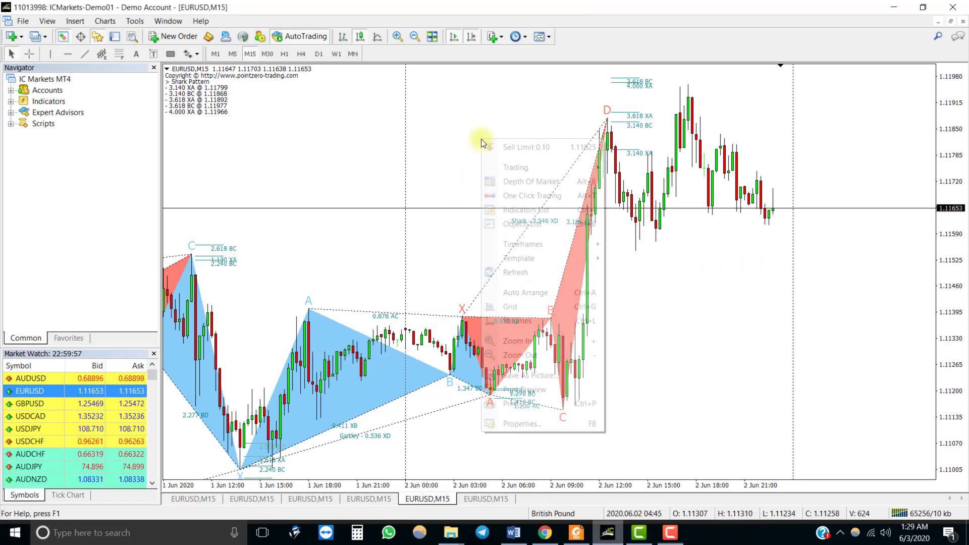
pyautogui.click(534, 209)
pyautogui.click(495, 181)
pyautogui.doubleClick(493, 178)
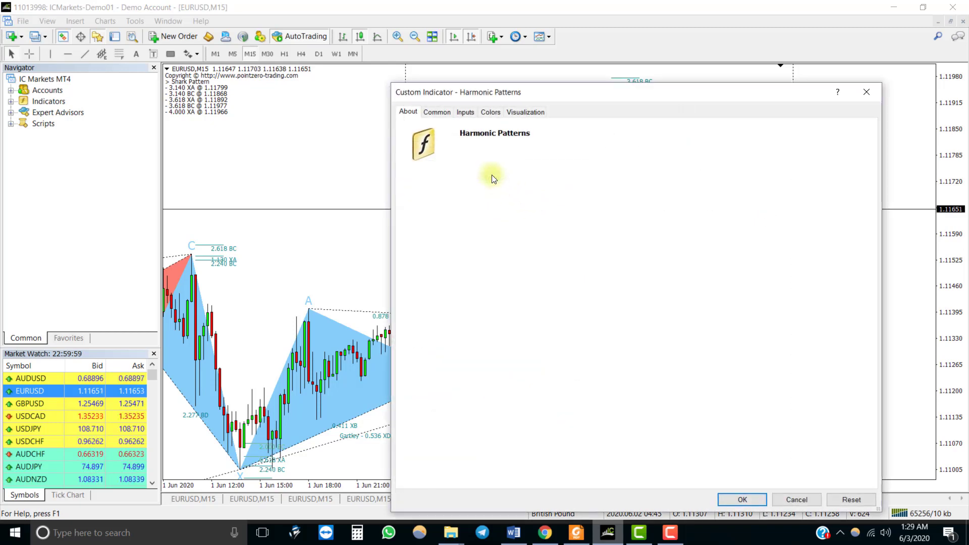
pyautogui.click(496, 113)
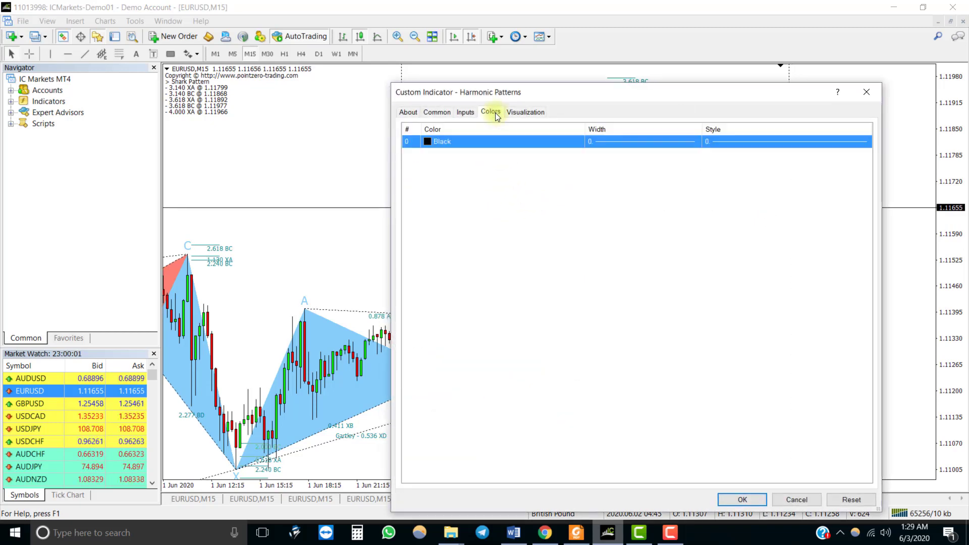
pyautogui.click(489, 142)
pyautogui.click(579, 144)
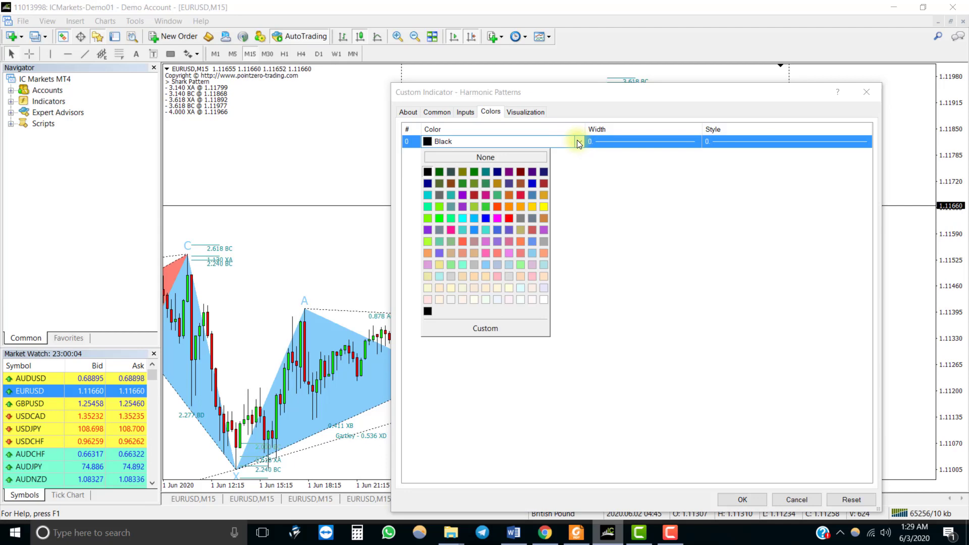
pyautogui.click(485, 218)
pyautogui.click(737, 501)
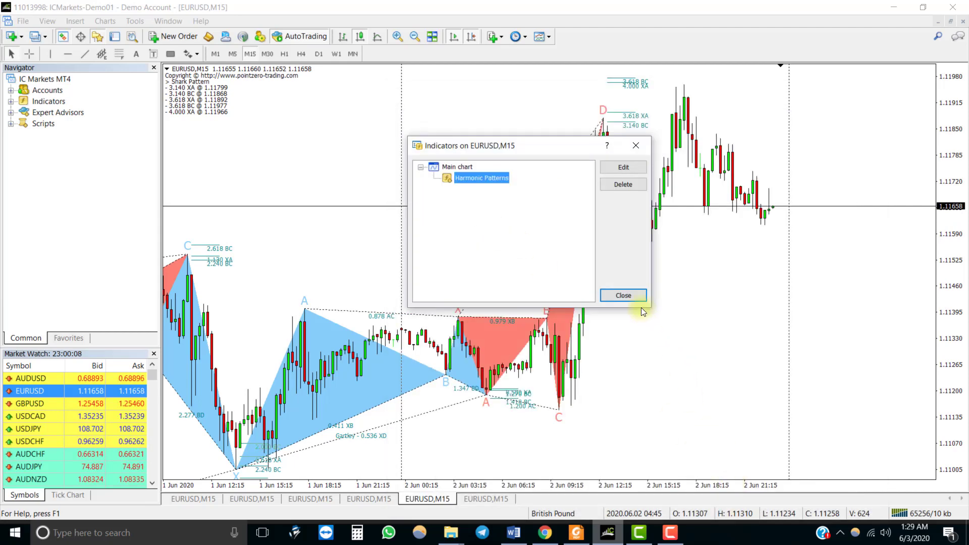
pyautogui.click(628, 296)
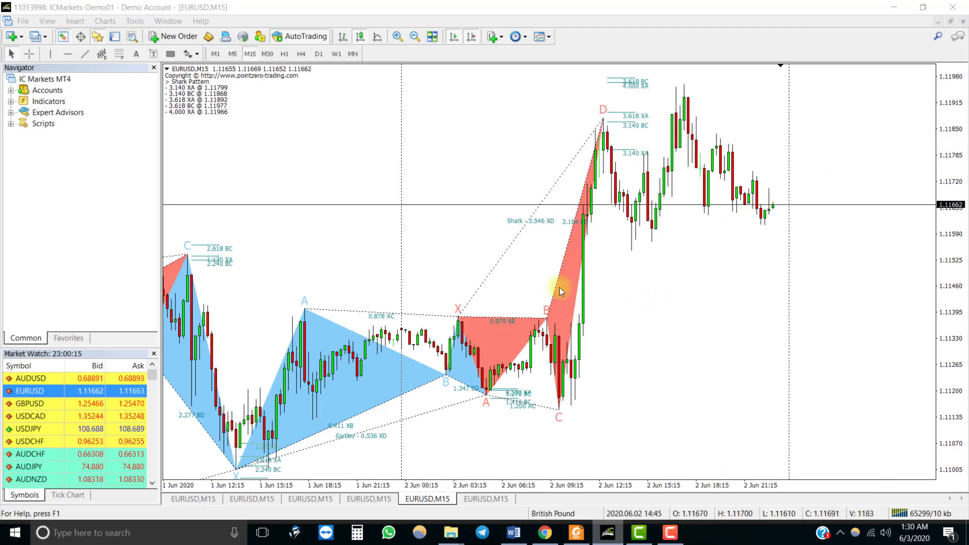
# Open the list of objects on the Harmonic Patterns chart and move it clear of the drawn patterns
pyautogui.rightClick(475, 156)
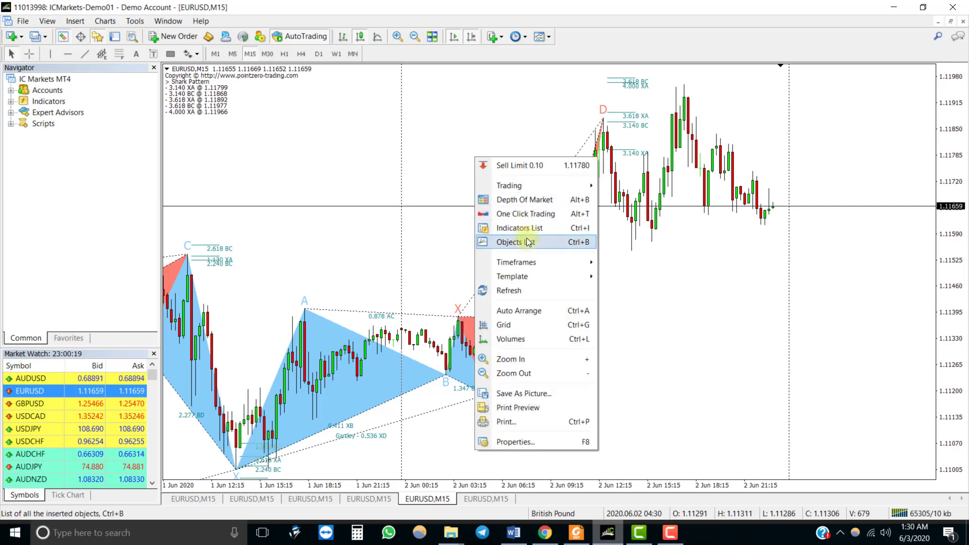
pyautogui.click(526, 240)
pyautogui.moveTo(494, 245); pyautogui.dragTo(432, 89)
pyautogui.moveTo(490, 110); pyautogui.dragTo(497, 251)
pyautogui.press('Escape')
pyautogui.rightClick(474, 157)
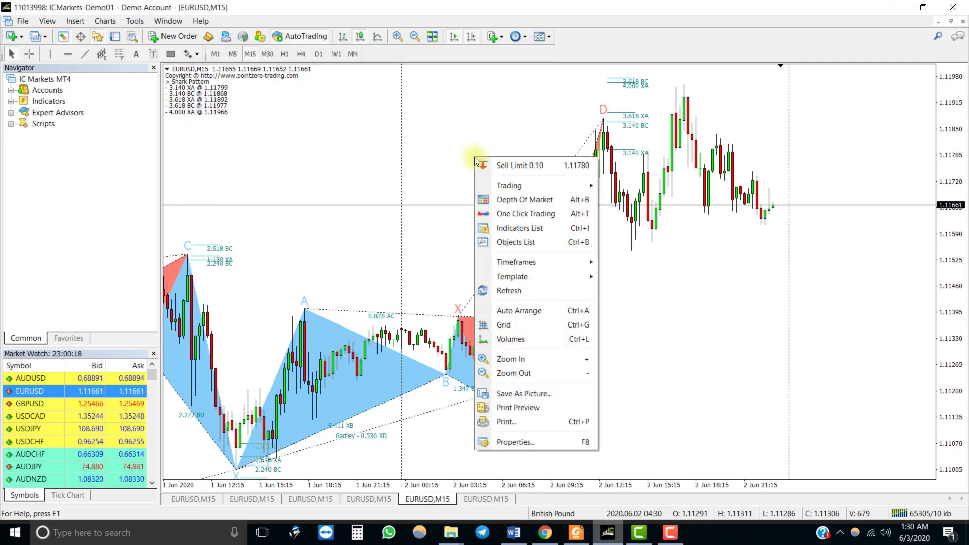
pyautogui.click(526, 242)
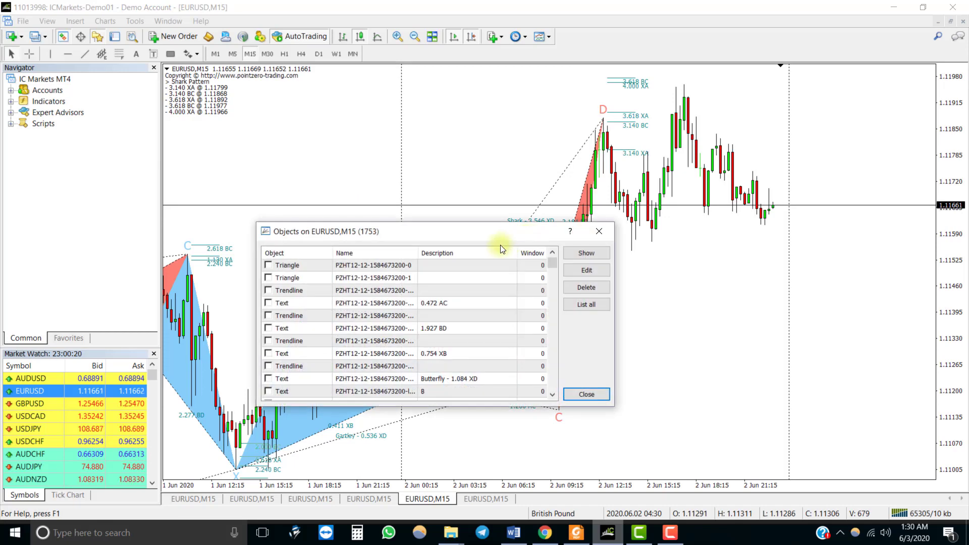
pyautogui.moveTo(501, 244); pyautogui.dragTo(432, 82)
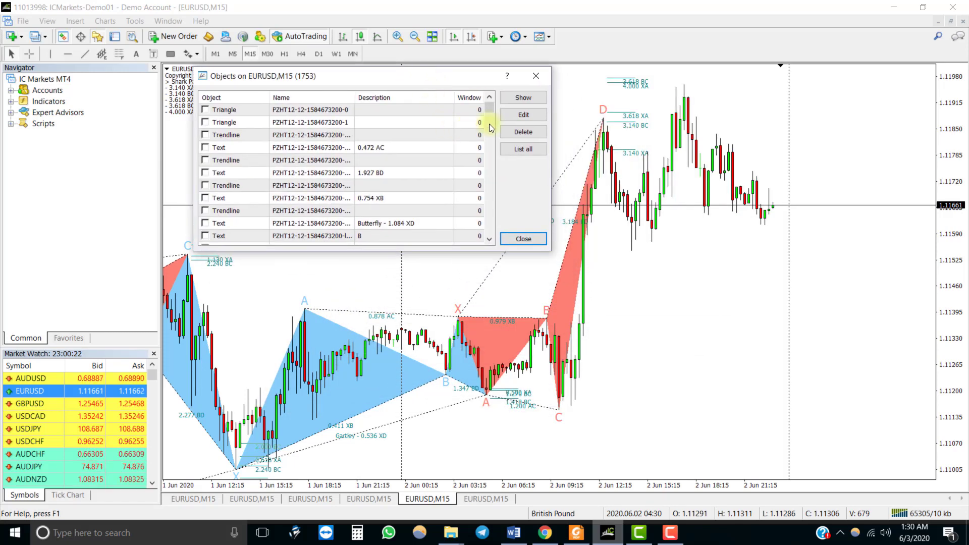
# Look through the Harmonic Patterns chart's objects list and sort it by object type
pyautogui.moveTo(490, 111); pyautogui.dragTo(490, 236)
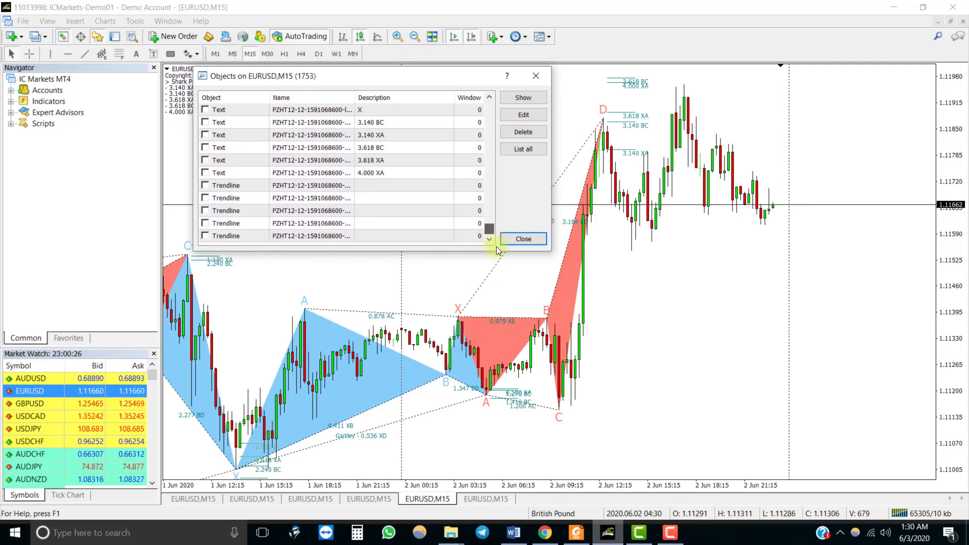
pyautogui.click(309, 237)
pyautogui.click(303, 200)
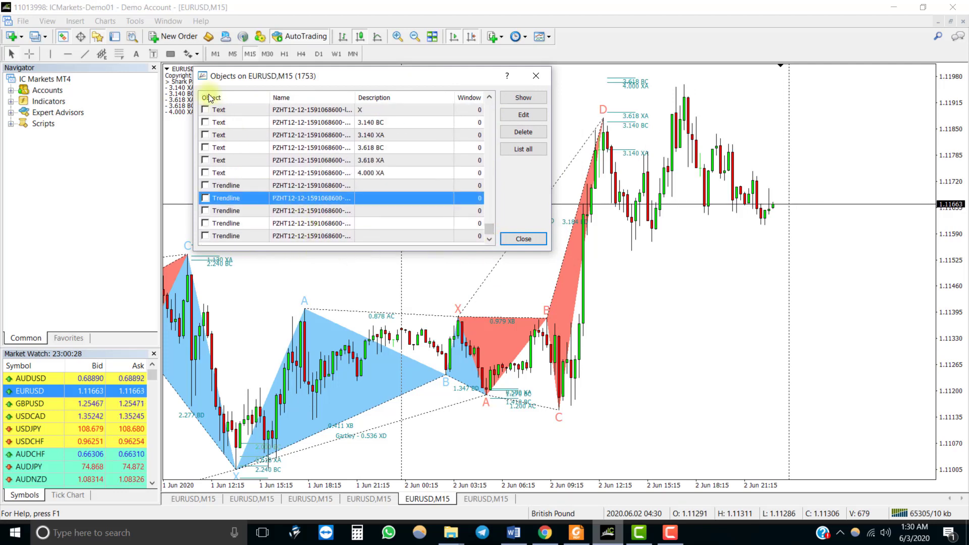
pyautogui.click(209, 98)
pyautogui.doubleClick(250, 172)
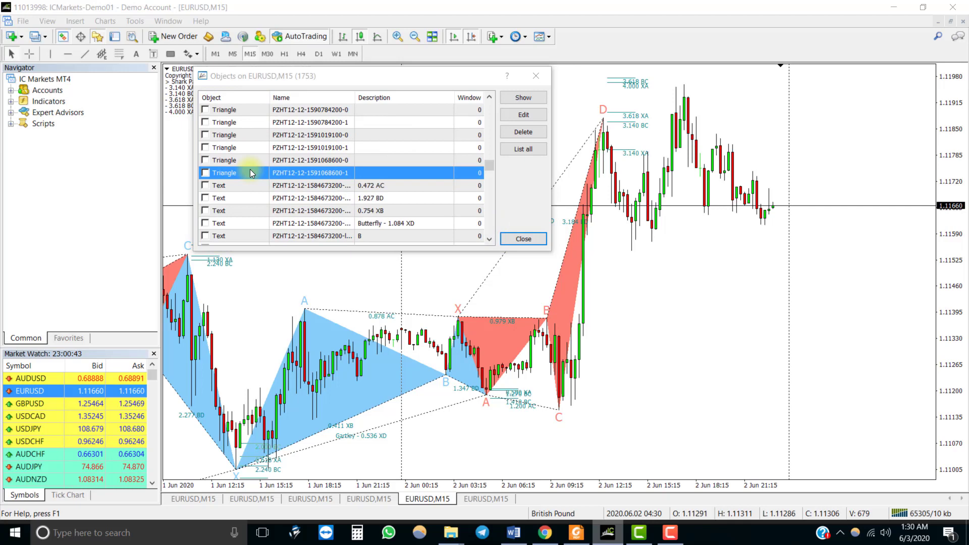
pyautogui.click(259, 118)
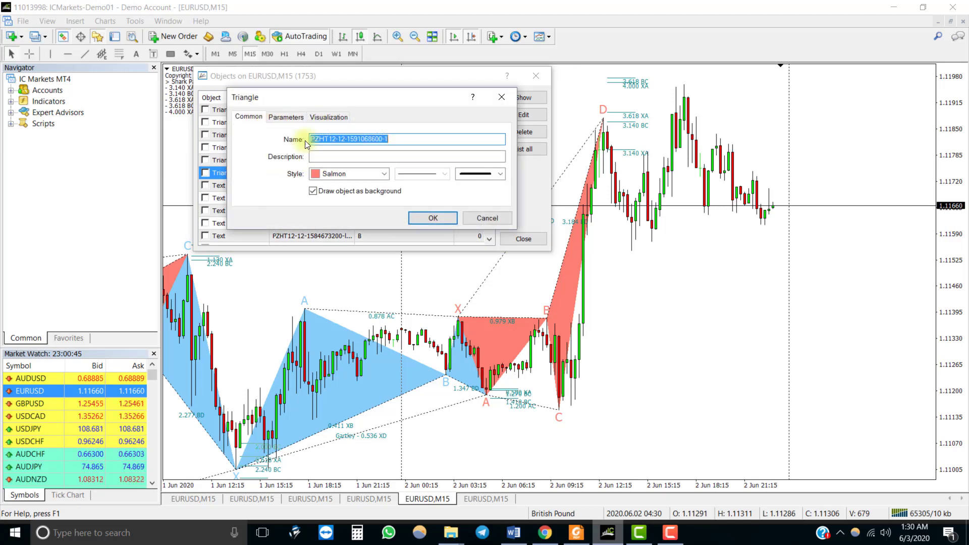
pyautogui.click(386, 176)
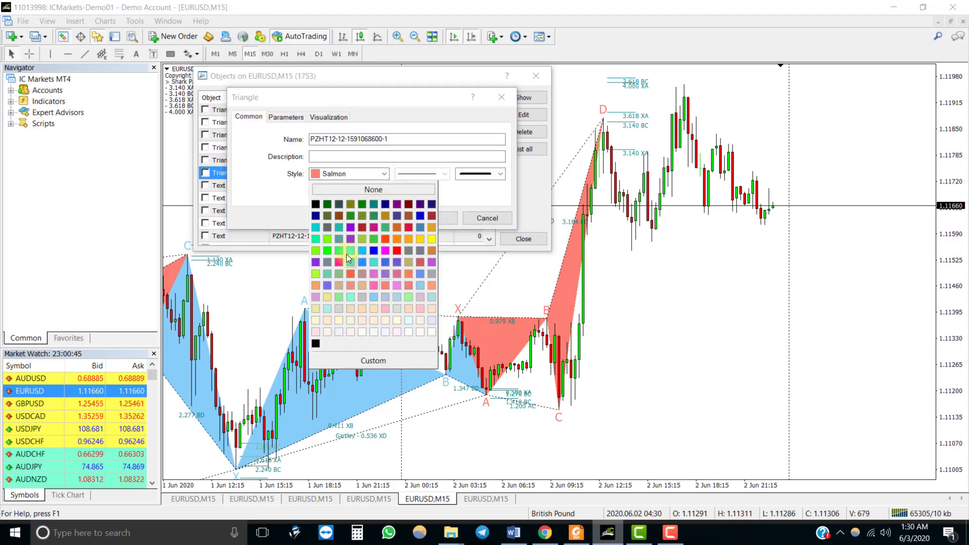
pyautogui.click(374, 251)
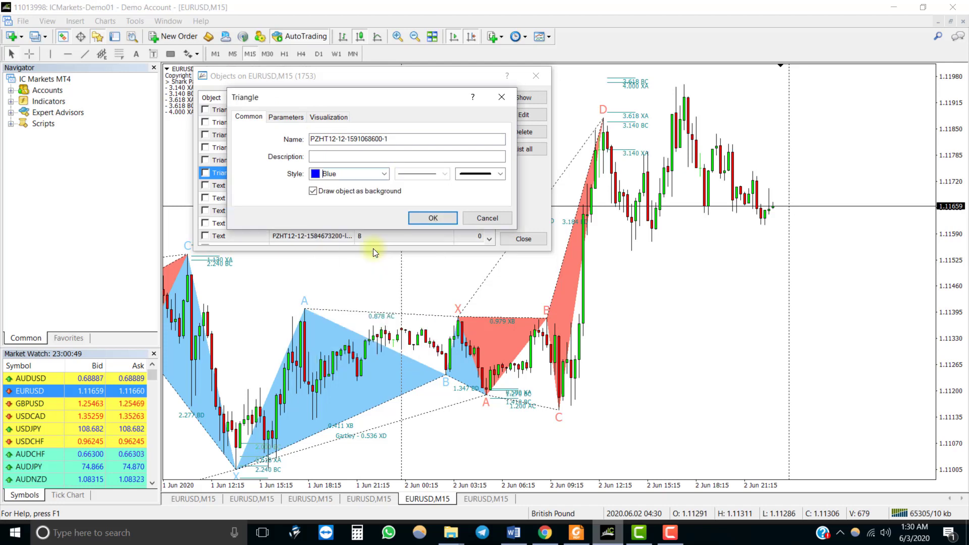
pyautogui.click(447, 217)
pyautogui.click(523, 239)
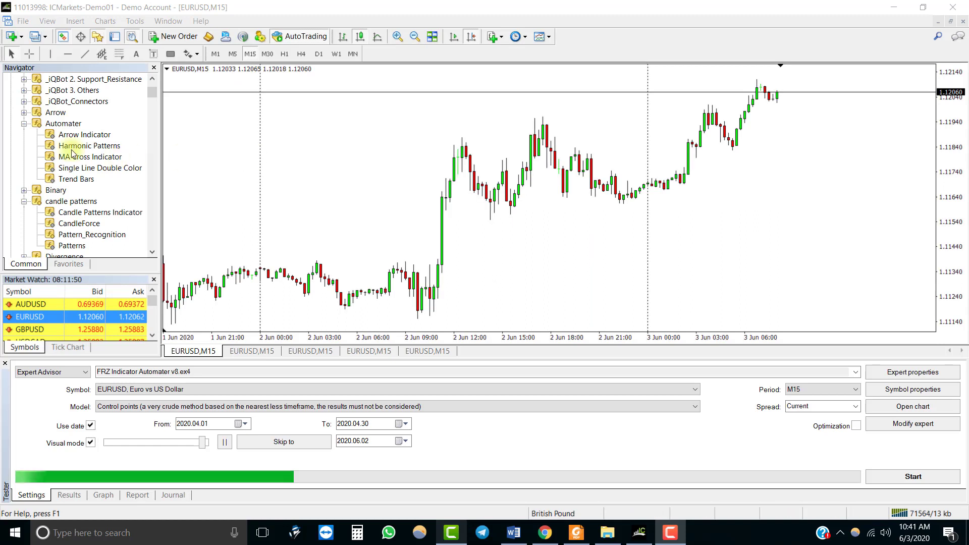
# Add the Arrow Indicator from the Automater indicators folder to the first EURUSD,M15 chart, keeping its default colors
pyautogui.click(85, 124)
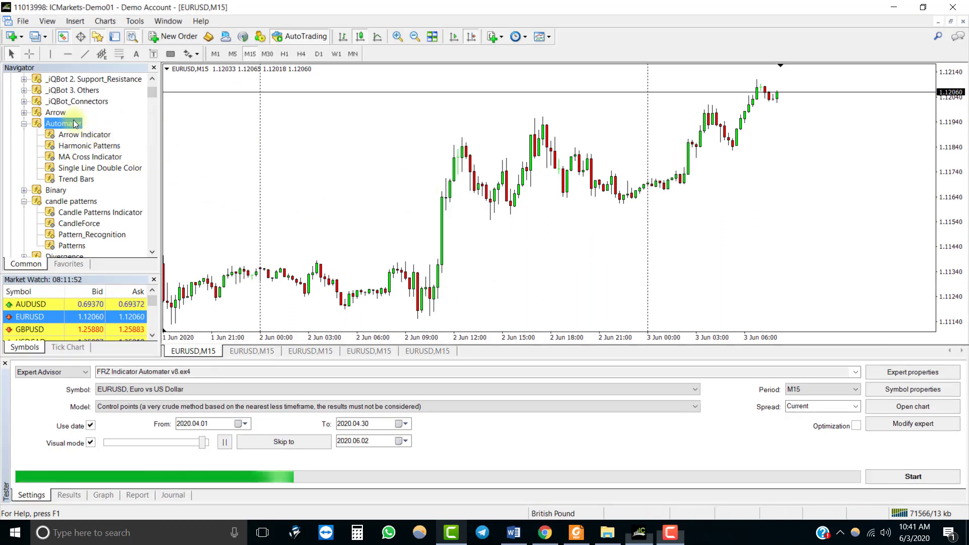
pyautogui.click(96, 136)
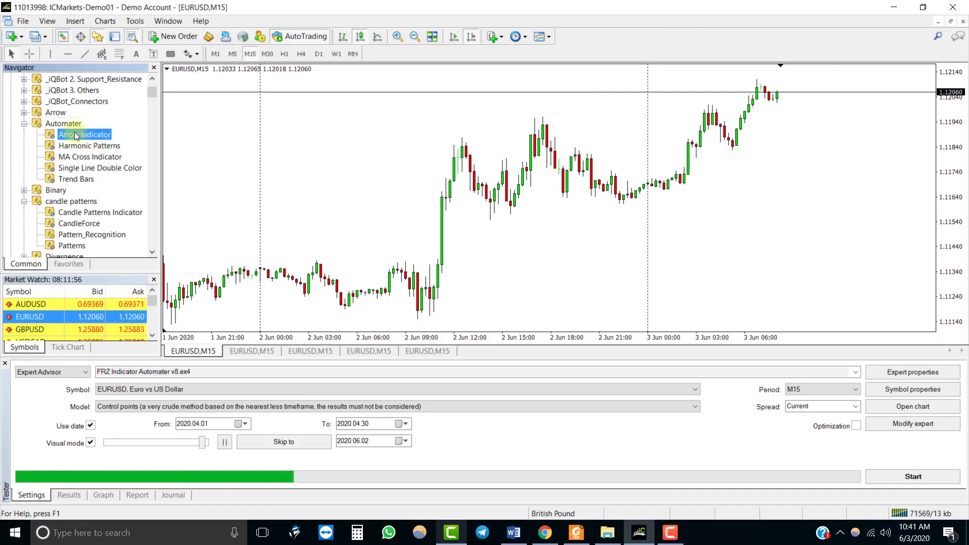
pyautogui.scroll(3, 70, 129)
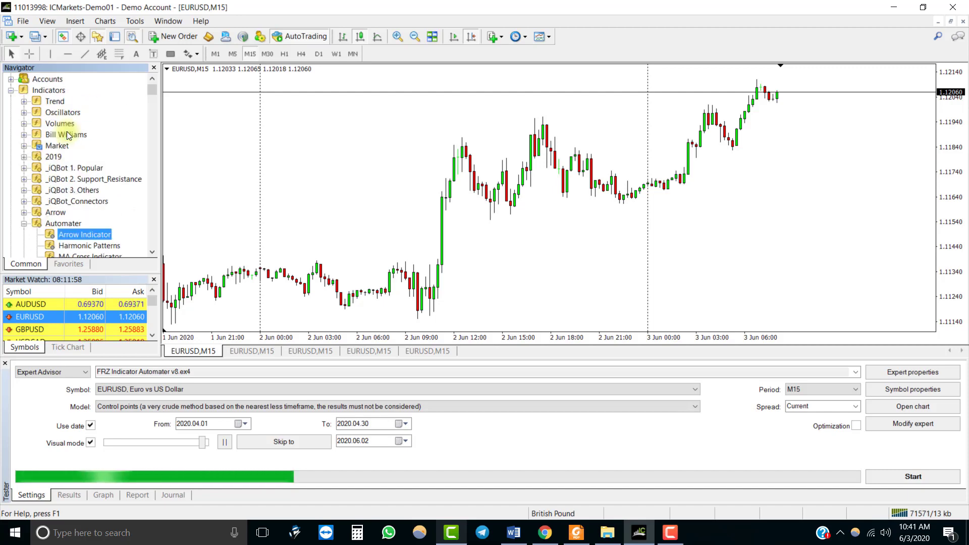
pyautogui.click(52, 91)
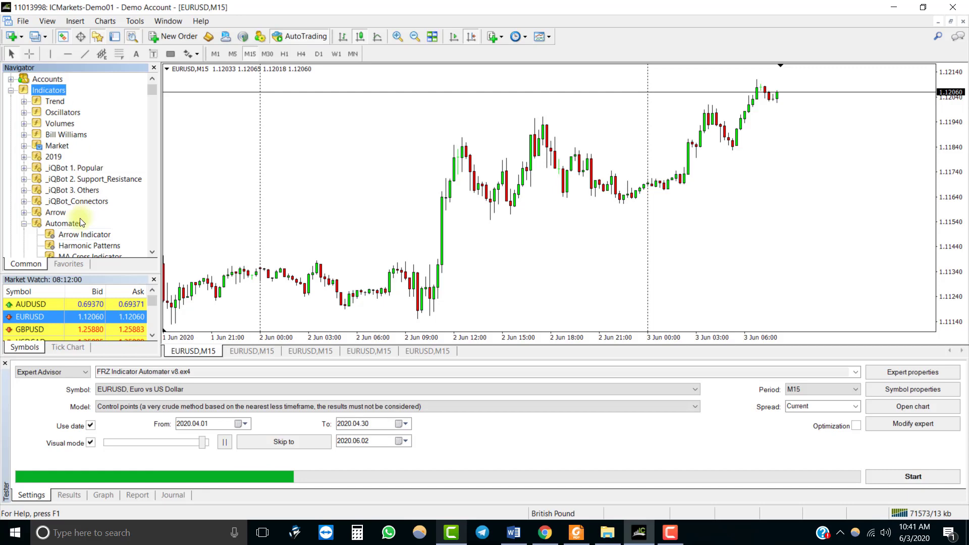
pyautogui.click(56, 223)
pyautogui.click(101, 235)
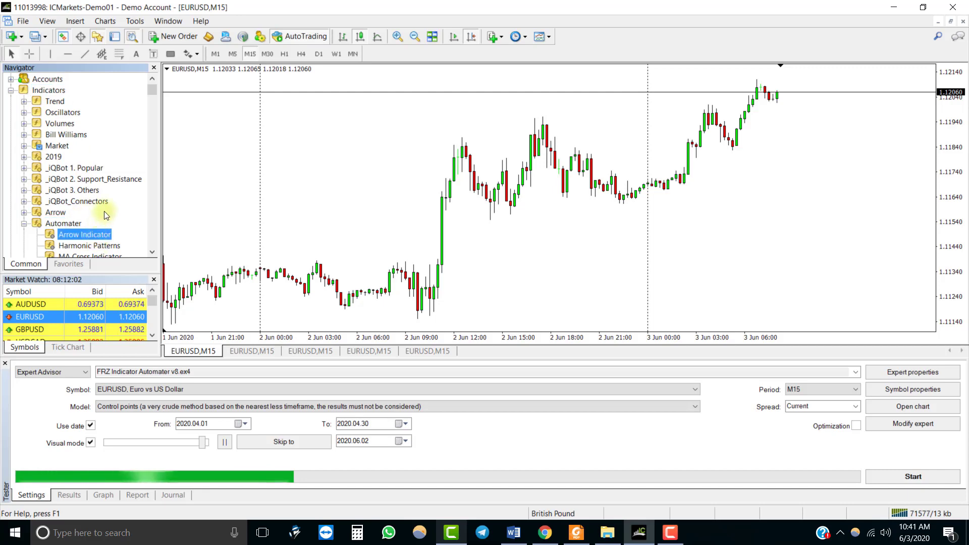
pyautogui.scroll(-1, 104, 205)
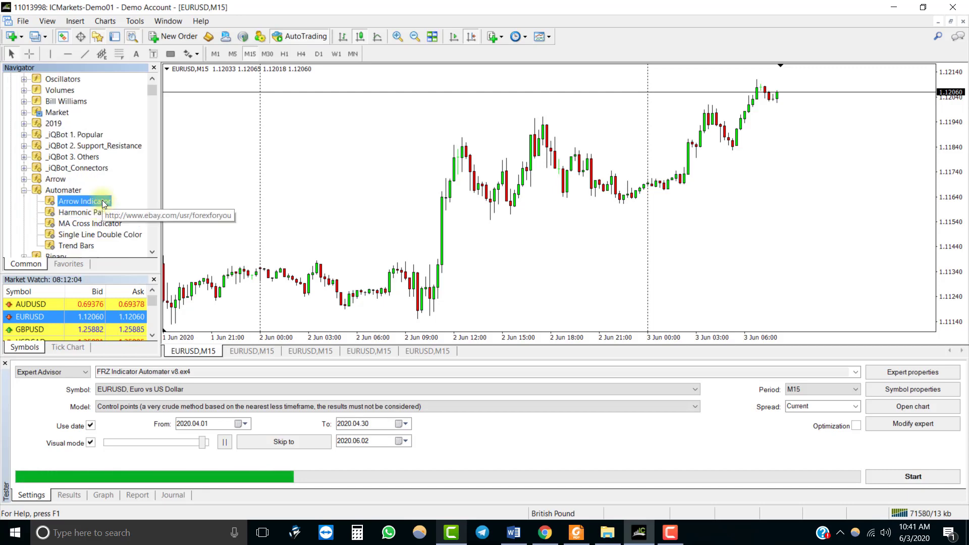
pyautogui.doubleClick(104, 201)
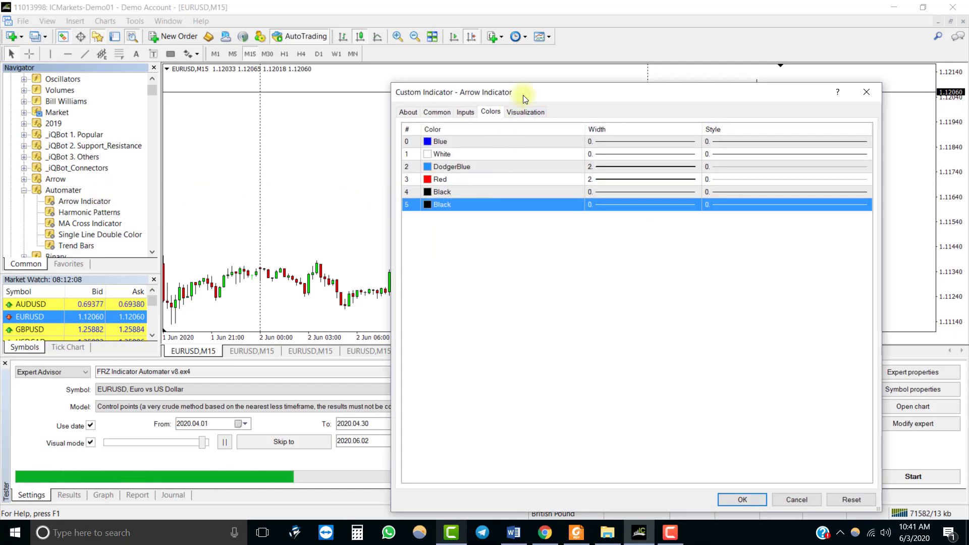
pyautogui.moveTo(544, 90); pyautogui.dragTo(552, 82)
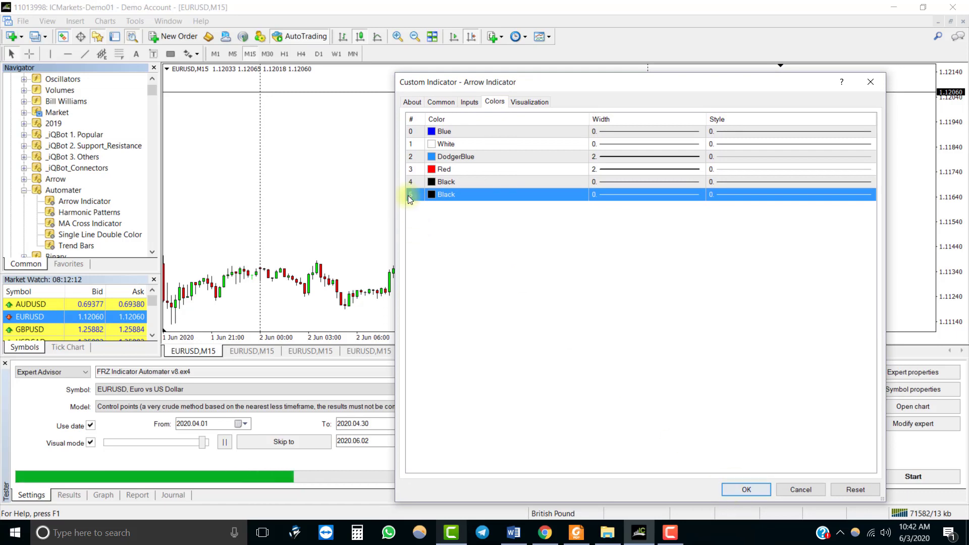
pyautogui.click(754, 491)
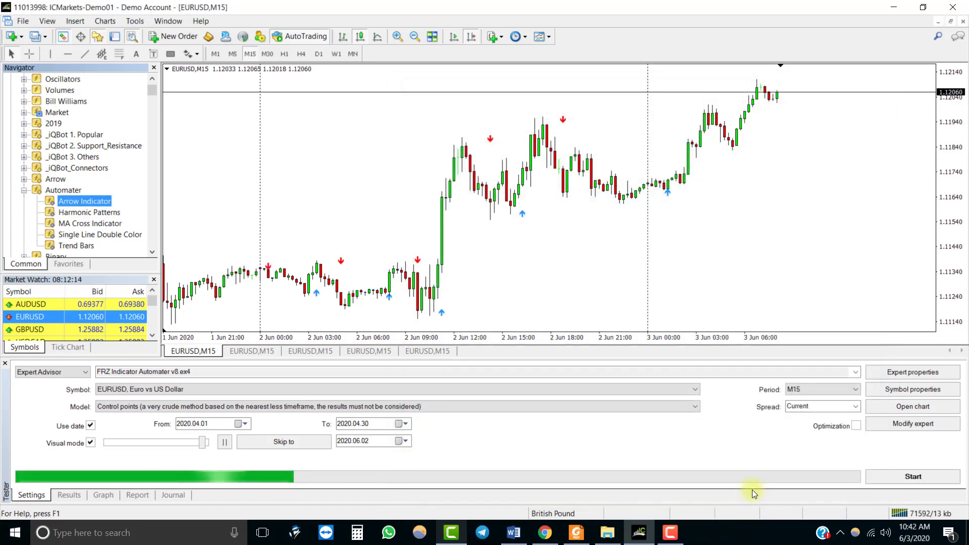
# Check the color IDs of the blue and red arrows in the Arrow Indicator's properties and close them
pyautogui.rightClick(492, 138)
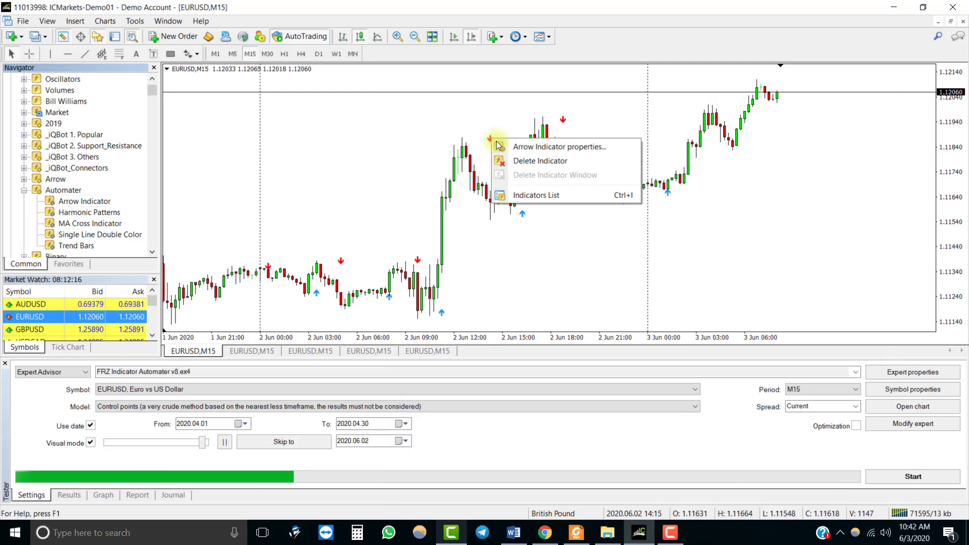
pyautogui.click(497, 147)
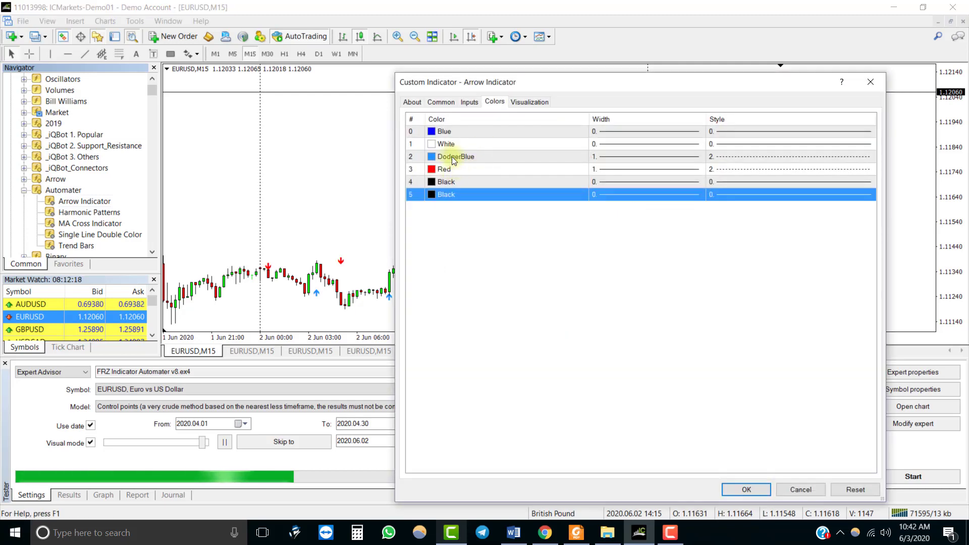
pyautogui.click(451, 156)
pyautogui.moveTo(475, 82); pyautogui.dragTo(582, 98)
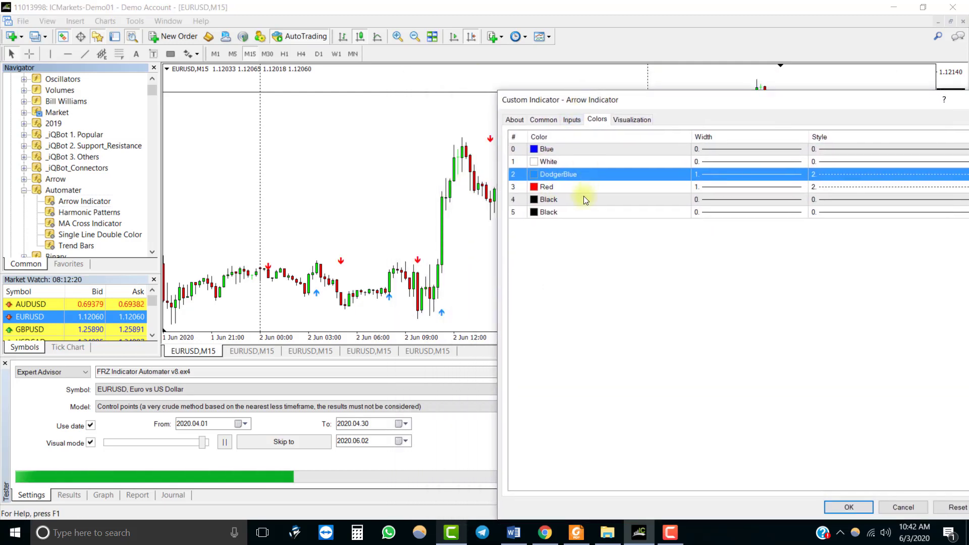
pyautogui.click(557, 187)
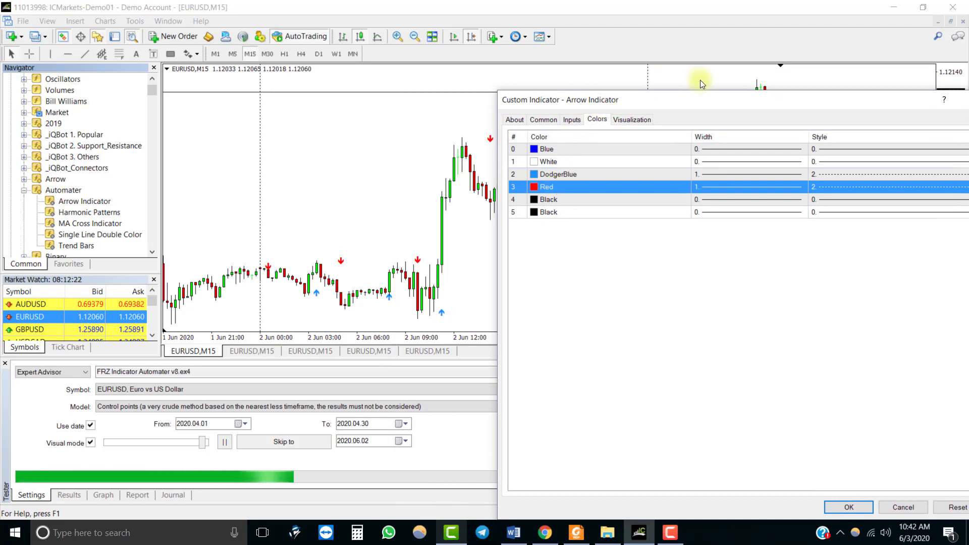
pyautogui.moveTo(695, 99); pyautogui.dragTo(606, 61)
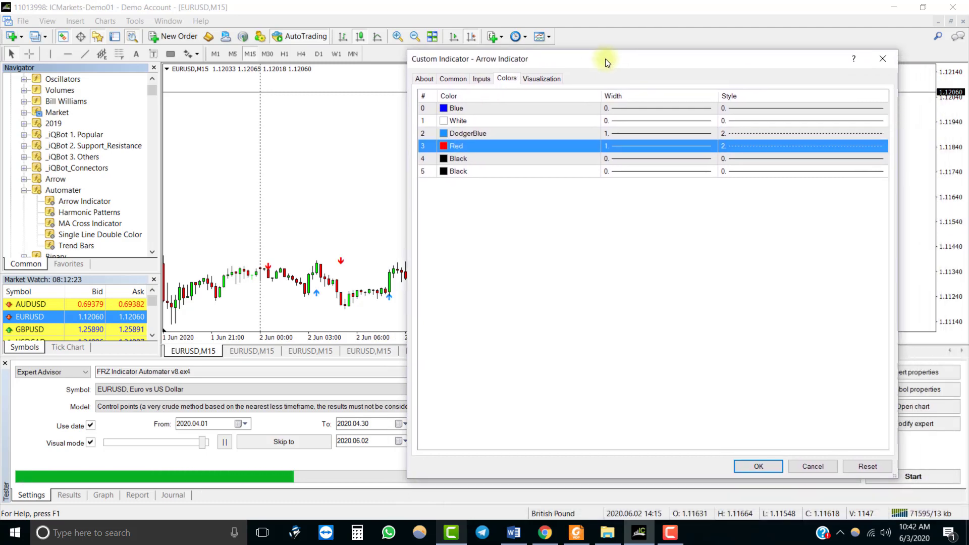
pyautogui.click(759, 466)
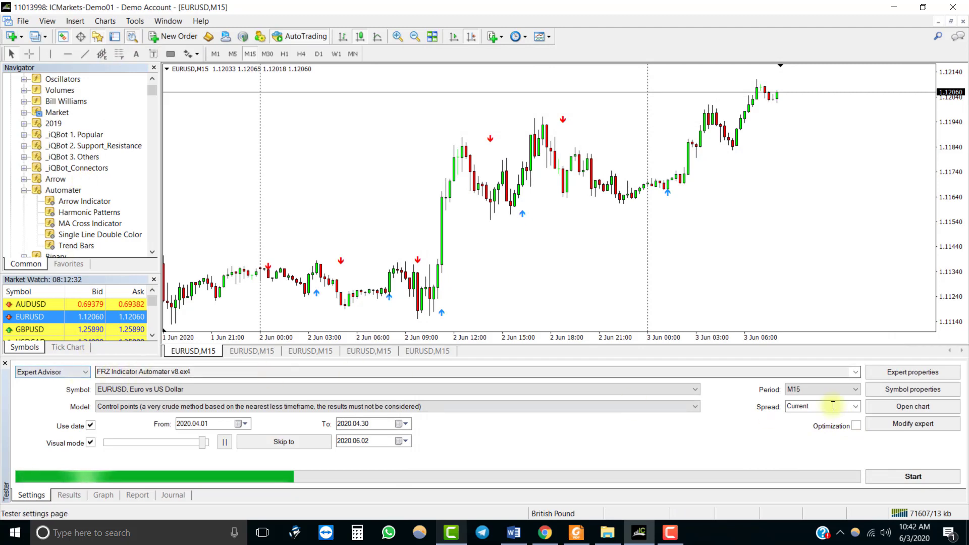
# Select FRZ Indicator Automater v8.ex4 as the tester's expert and copy its name without the file extension
pyautogui.click(855, 372)
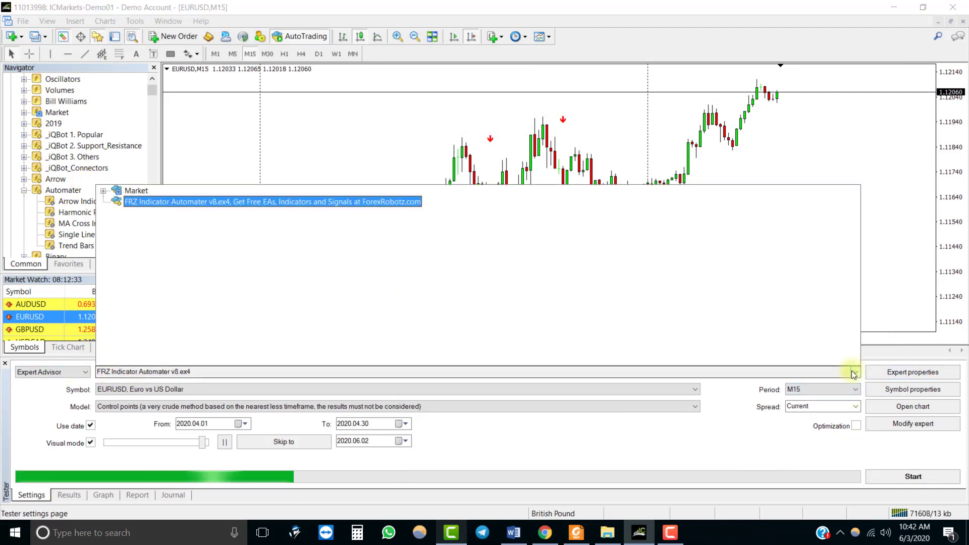
pyautogui.click(224, 201)
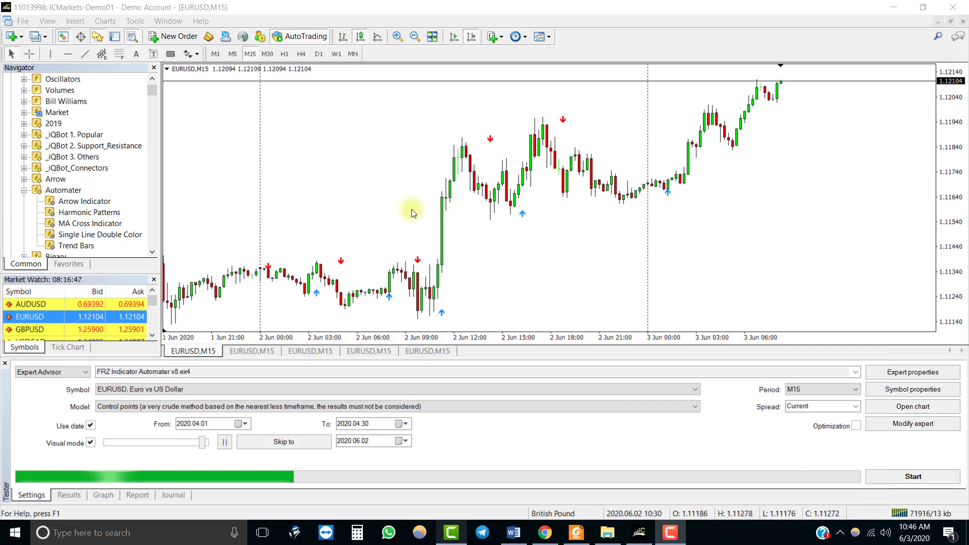
pyautogui.click(174, 371)
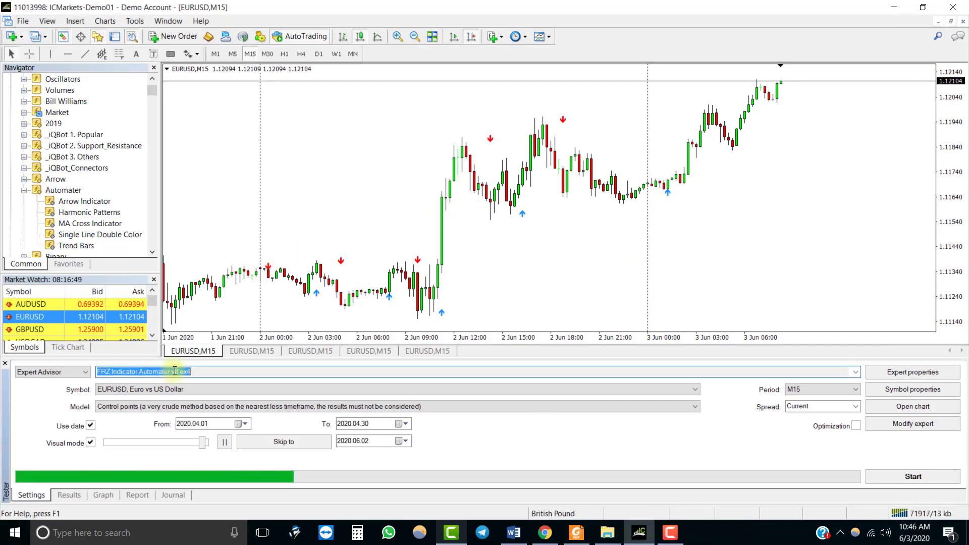
pyautogui.moveTo(177, 371); pyautogui.dragTo(96, 366)
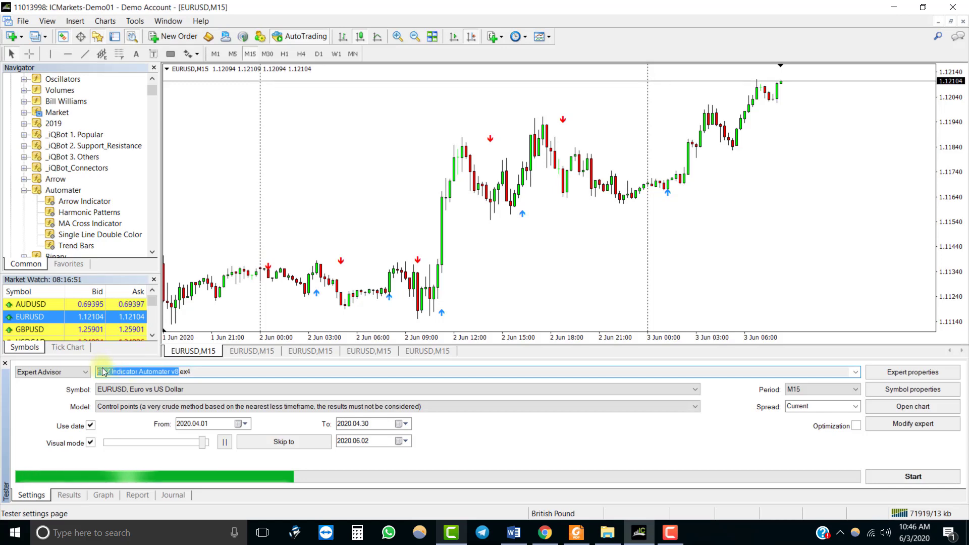
pyautogui.rightClick(134, 369)
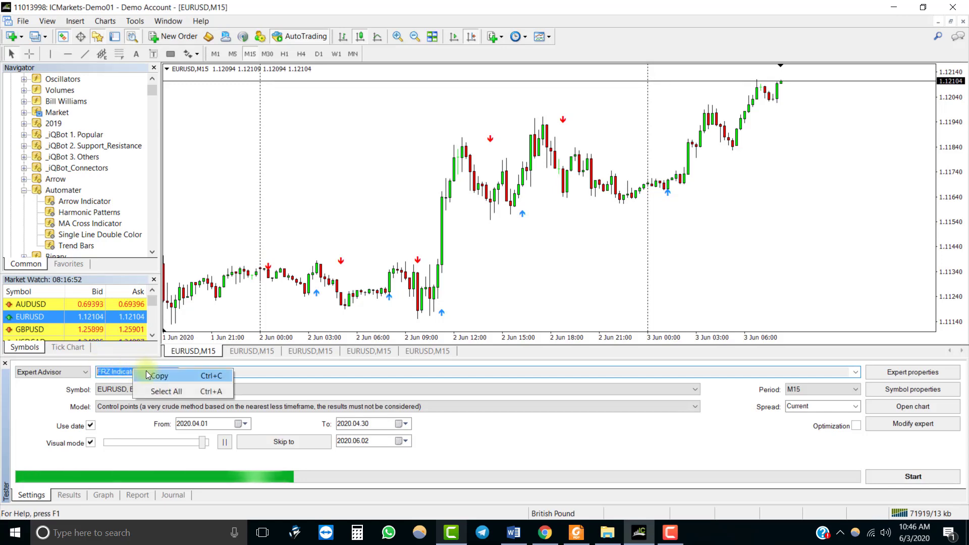
pyautogui.click(154, 376)
# Save the Arrow Indicator chart as template FRZ Indicator Automater v8.tpl, replacing the existing file
pyautogui.rightClick(352, 119)
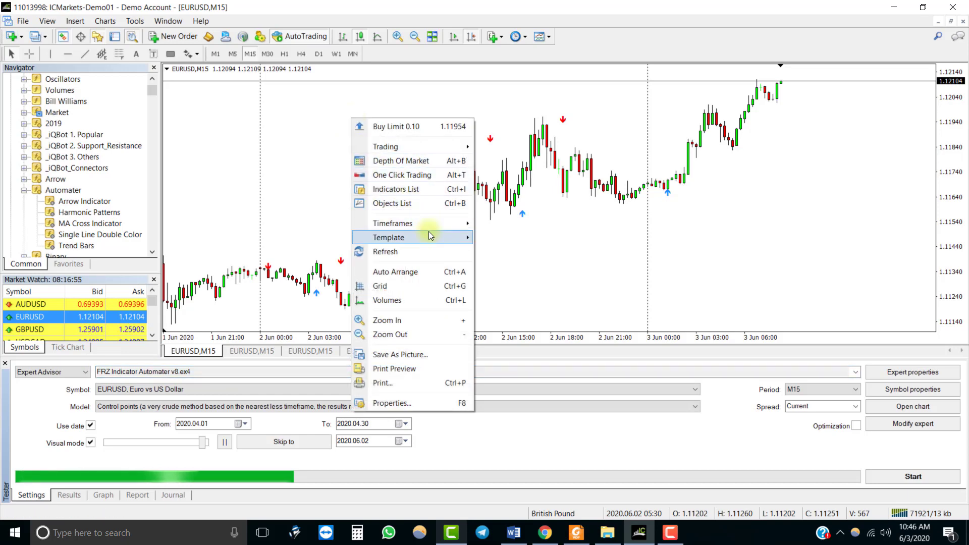
pyautogui.moveTo(434, 237)
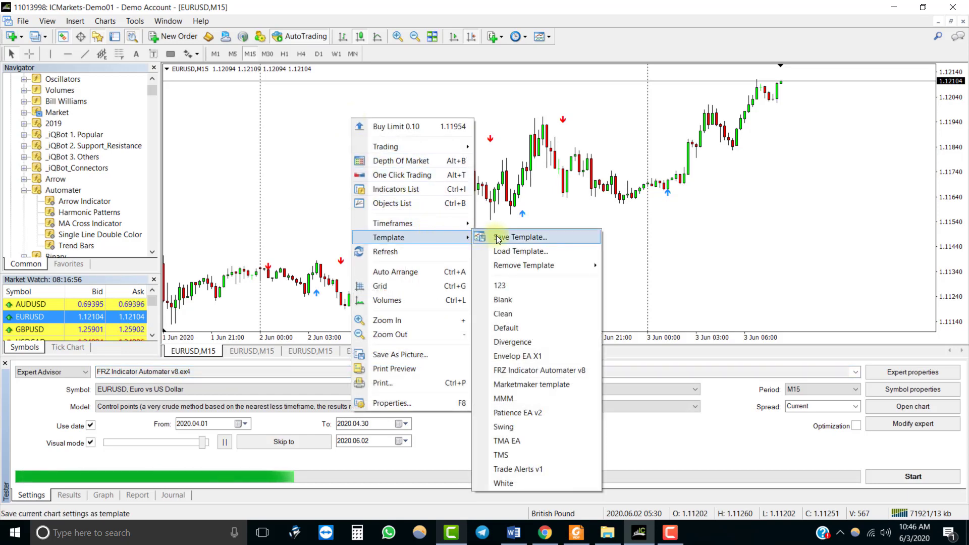
pyautogui.click(515, 237)
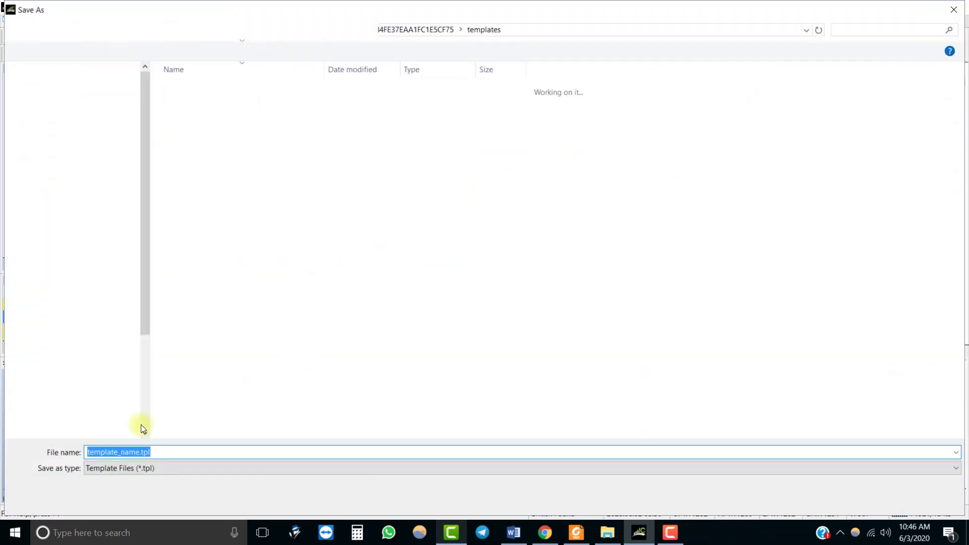
pyautogui.click(139, 452)
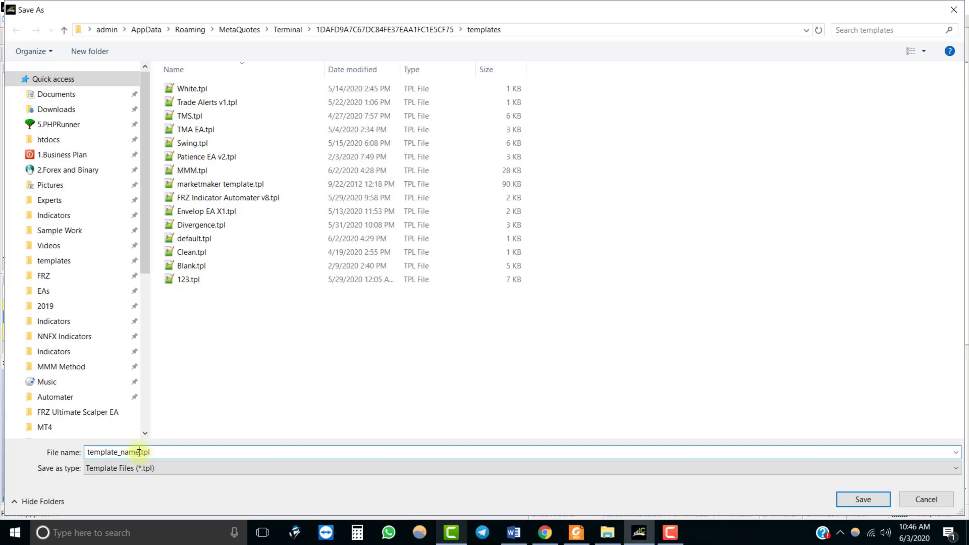
pyautogui.moveTo(139, 452); pyautogui.dragTo(1, 452)
pyautogui.hotkey('ctrl', 'v')
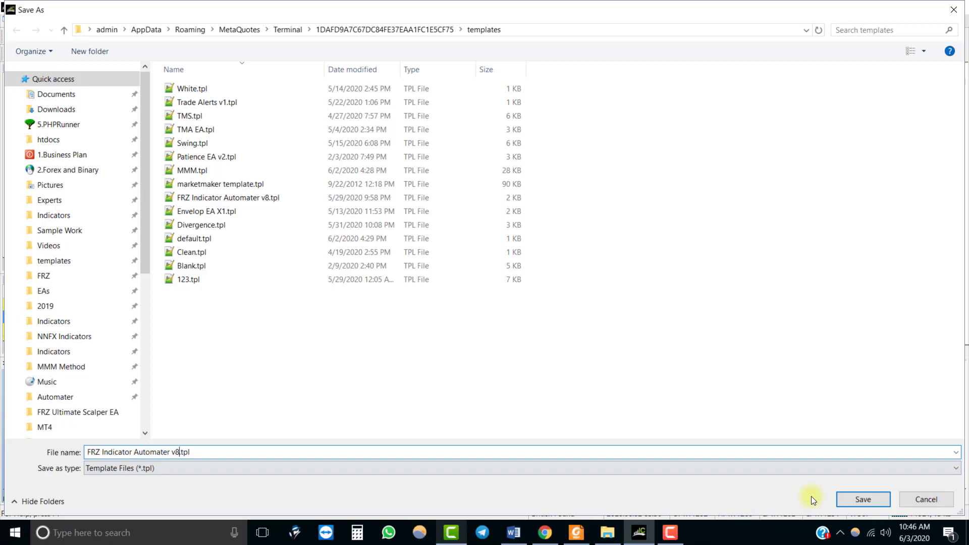
pyautogui.click(852, 499)
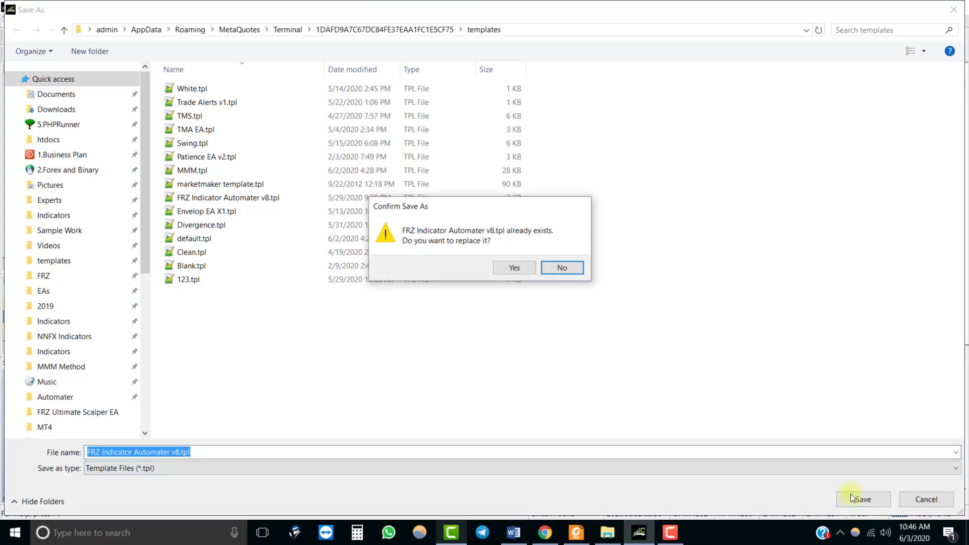
pyautogui.click(519, 266)
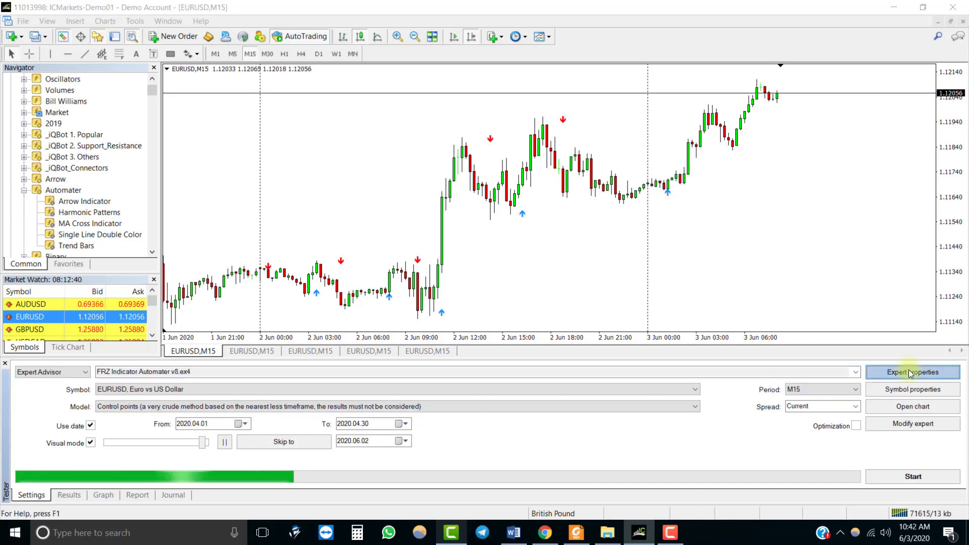
# Open the expert's input settings and set Indicator Name to Automater/Arrow Indicator
pyautogui.click(904, 372)
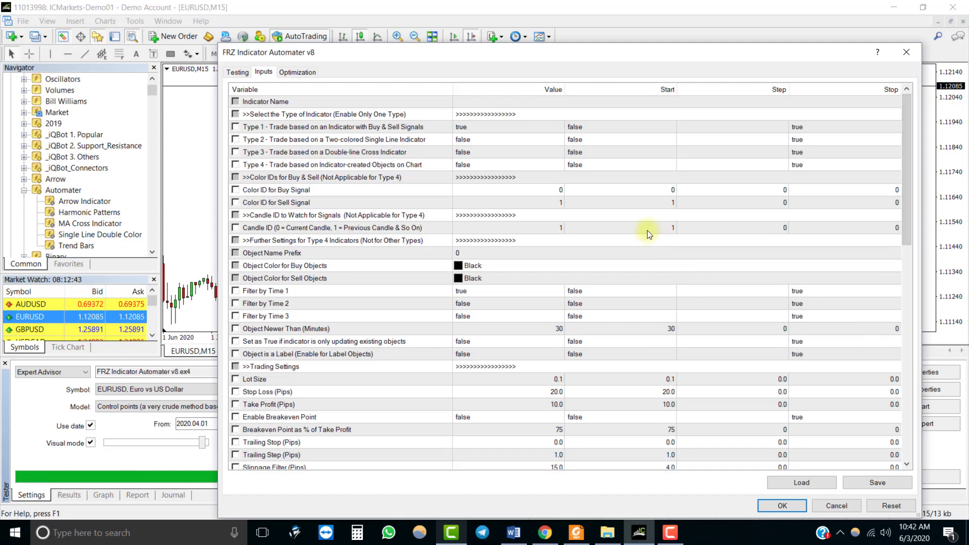
pyautogui.click(440, 105)
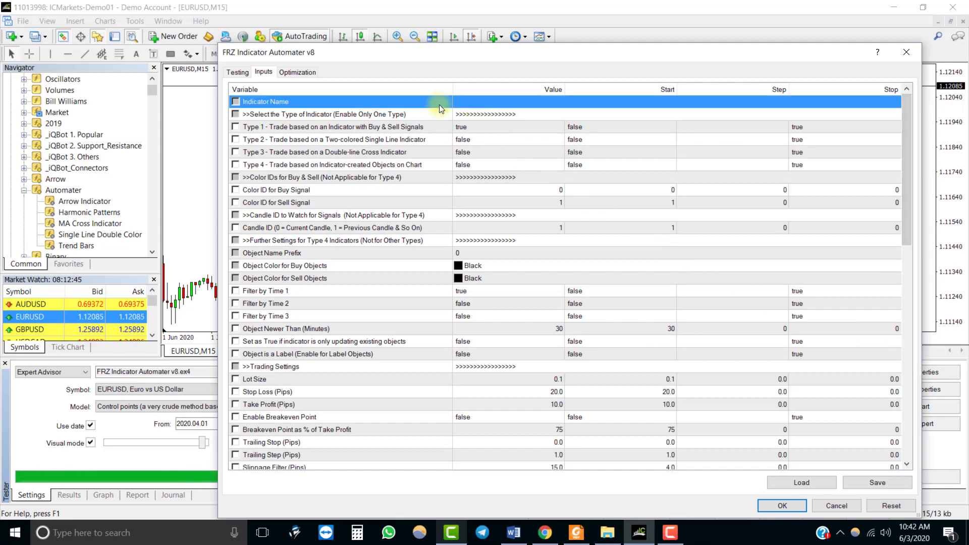
pyautogui.click(475, 102)
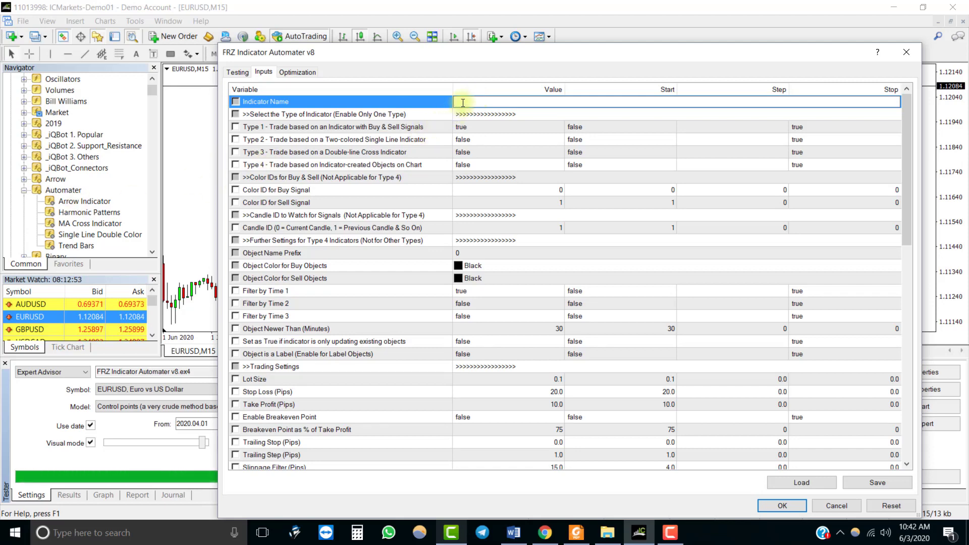
pyautogui.write('A')
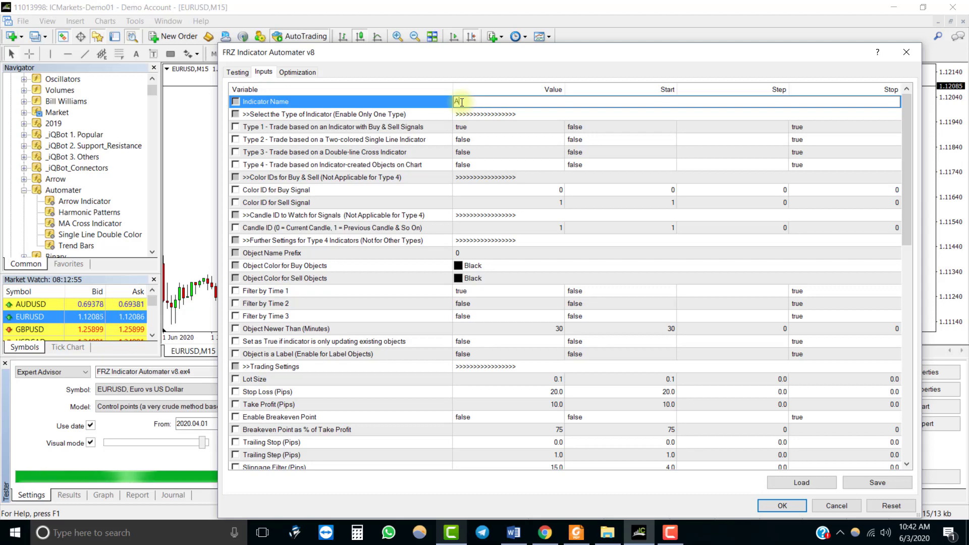
pyautogui.write('utomater')
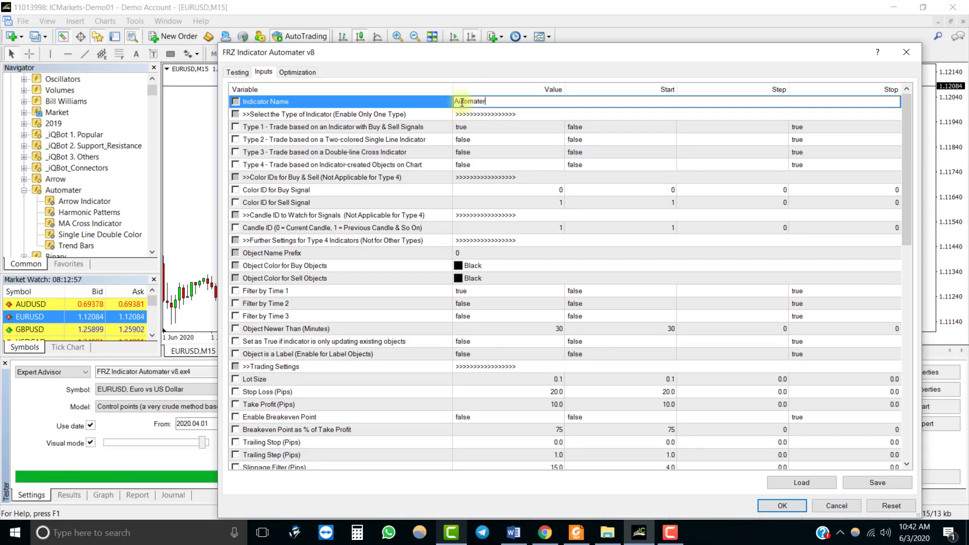
pyautogui.write('/Arrow ')
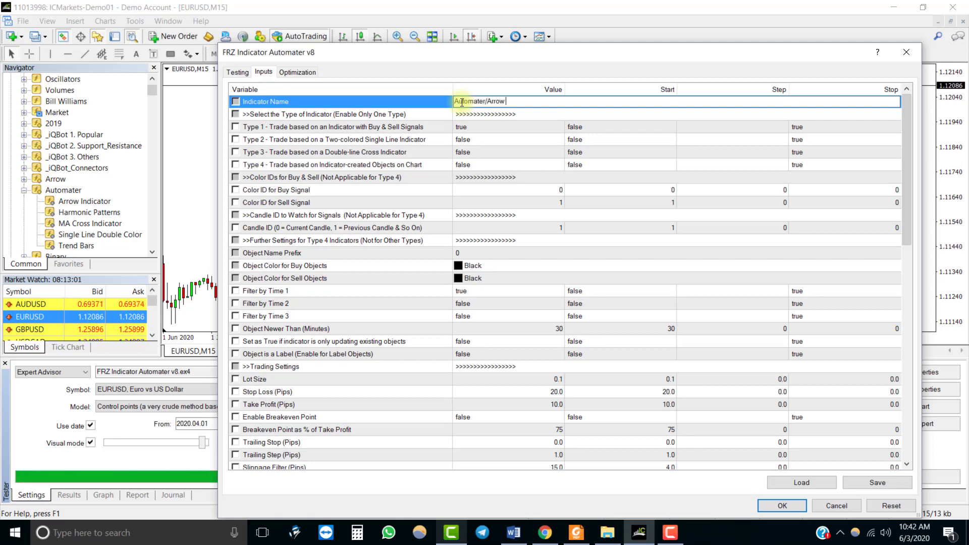
pyautogui.write('Indicator')
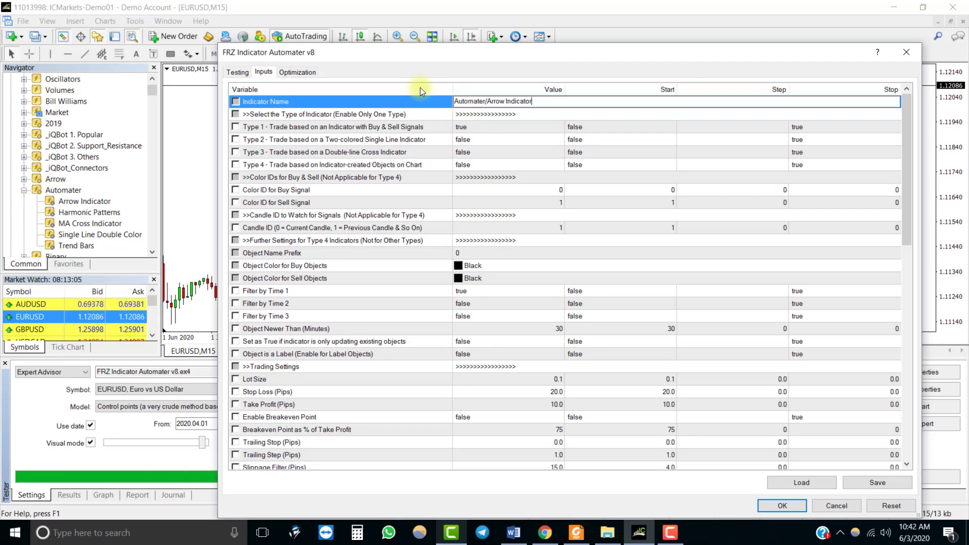
pyautogui.click(781, 505)
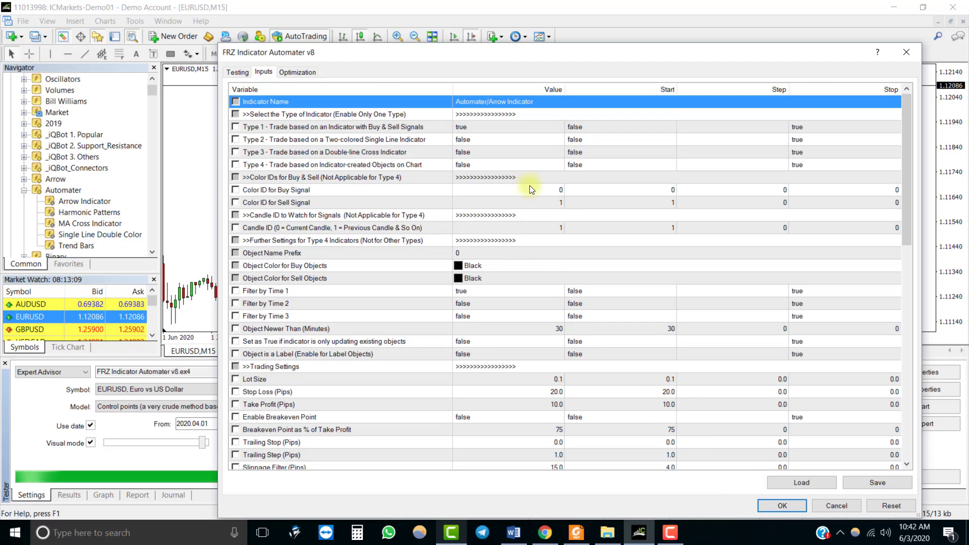
# Copy the name of Arrow Indicator.ex4 without its extension in the Automater folder in File Explorer and return to MetaTrader
pyautogui.click(606, 534)
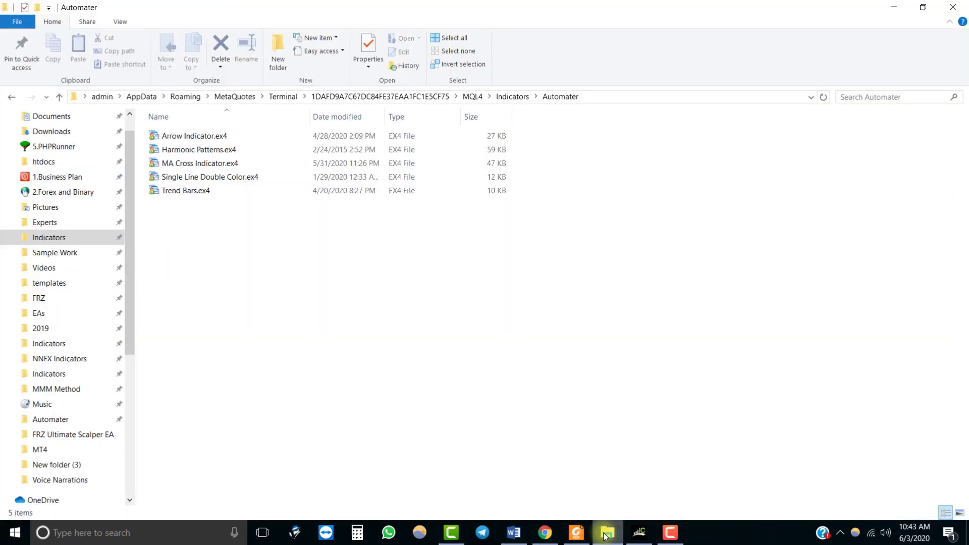
pyautogui.click(207, 135)
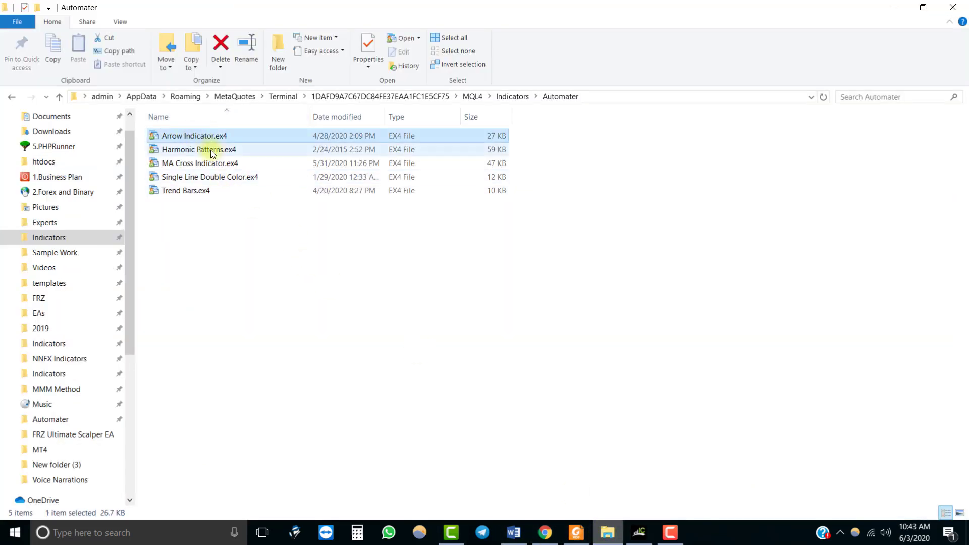
pyautogui.press('F2')
pyautogui.rightClick(202, 136)
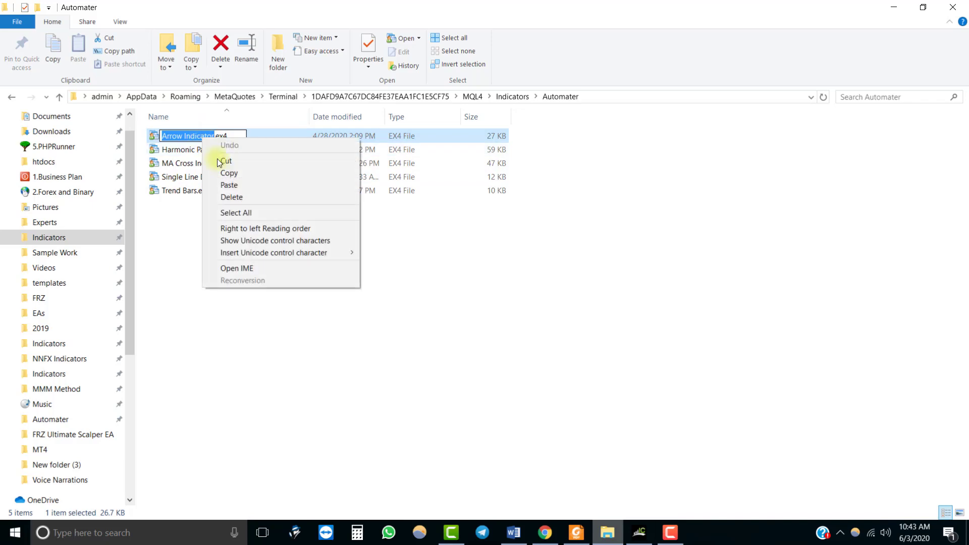
pyautogui.click(227, 181)
pyautogui.click(574, 402)
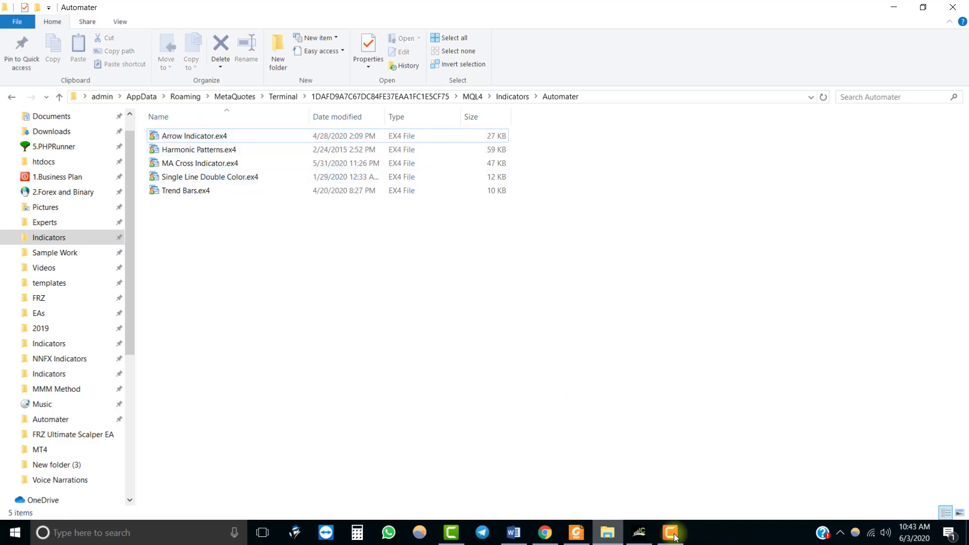
pyautogui.click(641, 534)
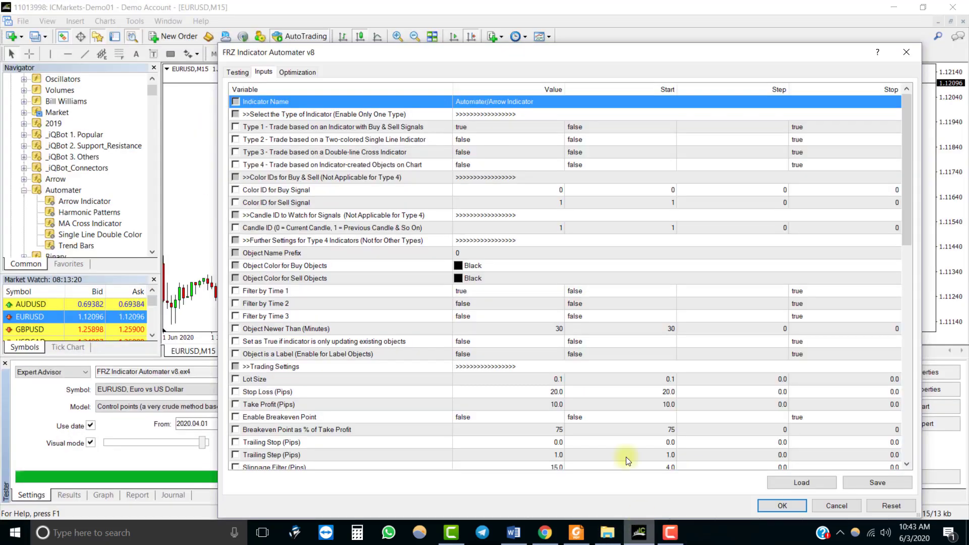
# Check the part of the Indicator Name value after the Automater/ folder prefix and leave it as entered
pyautogui.doubleClick(500, 101)
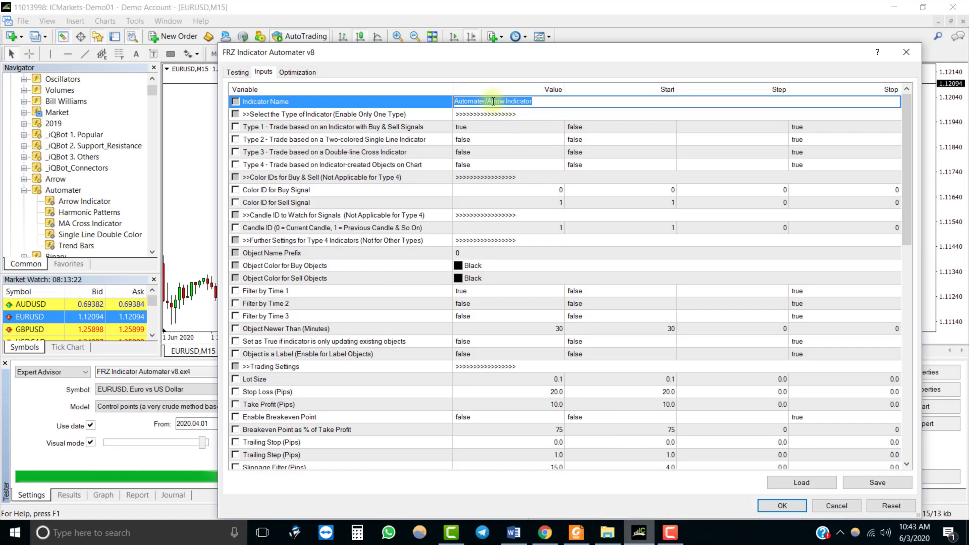
pyautogui.keyDown('shift'); pyautogui.click(487, 101); pyautogui.keyUp('shift')
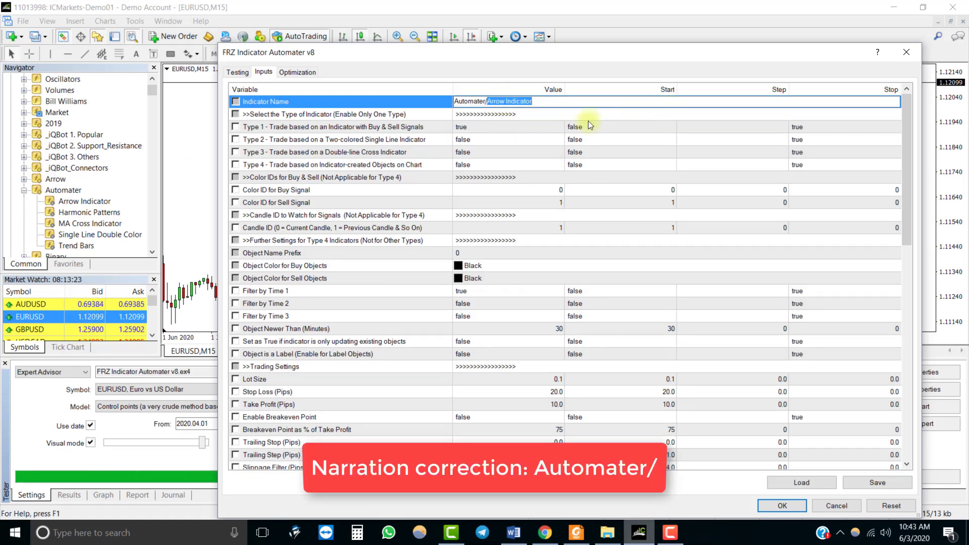
pyautogui.press('Right')
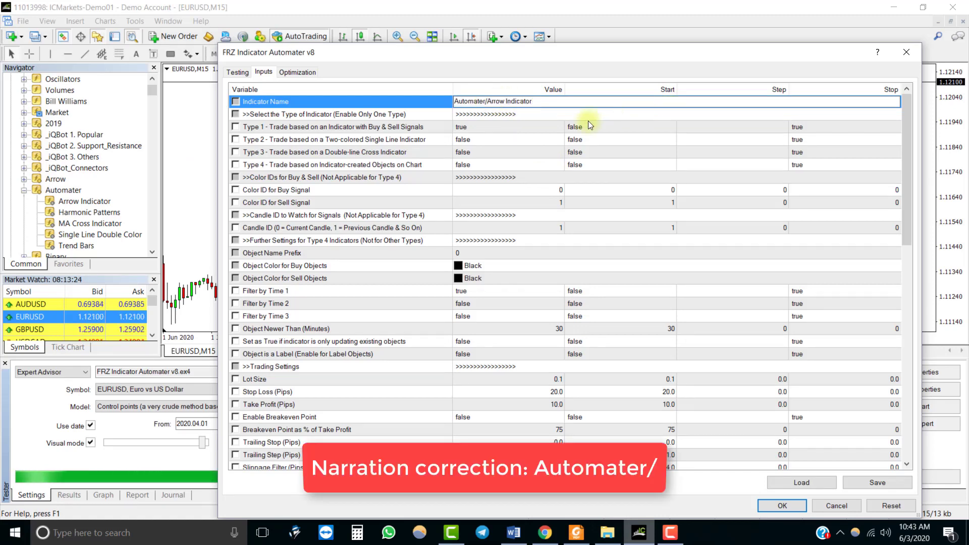
pyautogui.click(502, 116)
# Review the indicator type options and check that Type 1 - Trade based on an Indicator with Buy & Sell Signals is true
pyautogui.click(323, 127)
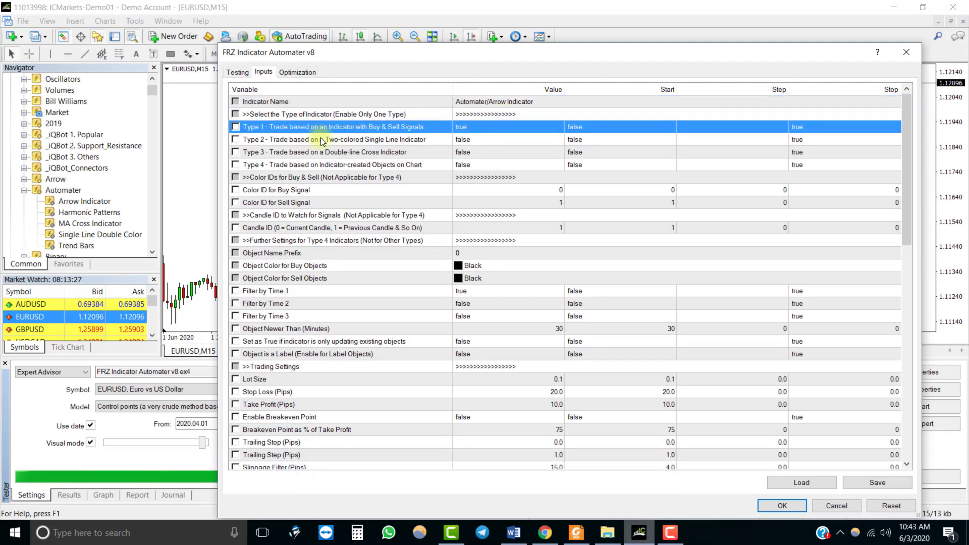
pyautogui.click(323, 140)
pyautogui.click(335, 152)
pyautogui.click(324, 127)
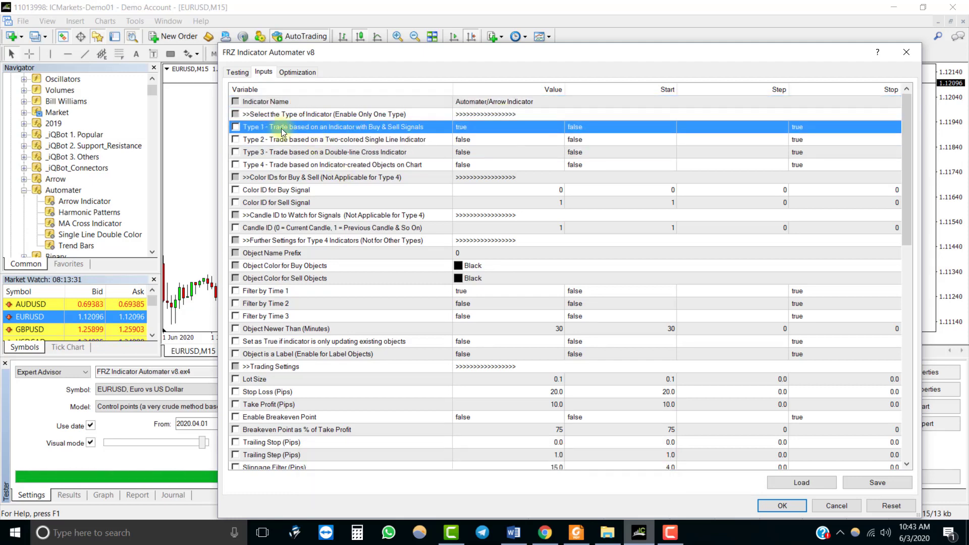
pyautogui.click(479, 129)
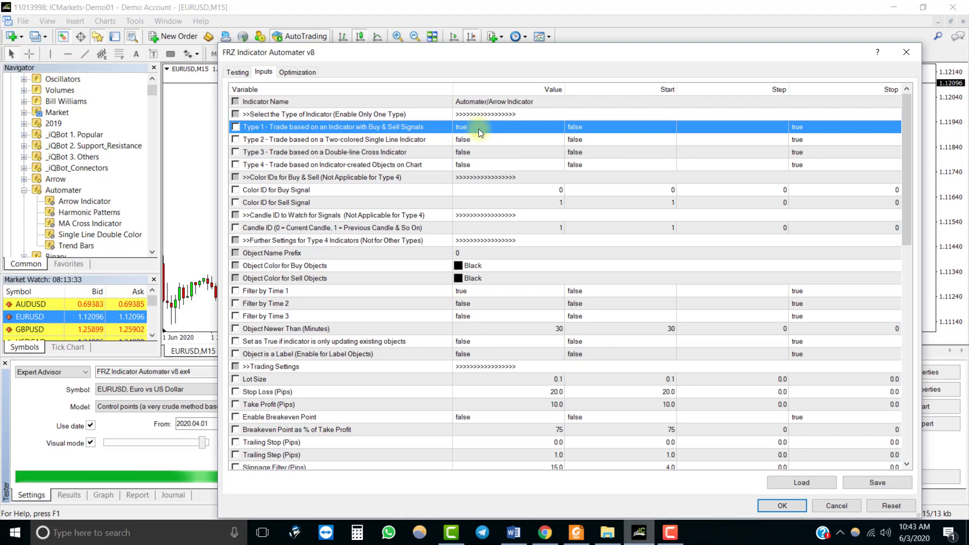
pyautogui.click(479, 129)
pyautogui.click(478, 129)
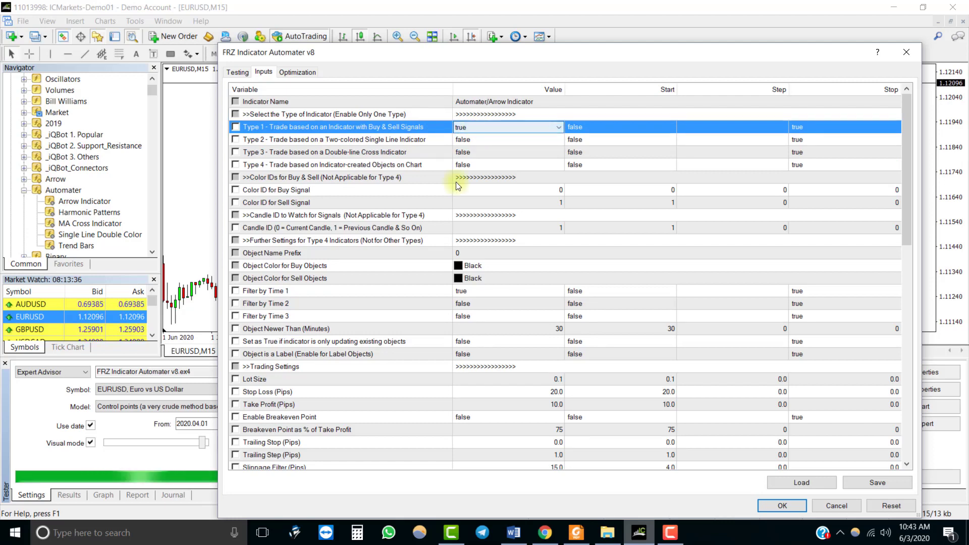
# Set the Color ID for Buy Signal to 2 and the Color ID for Sell Signal to 3
pyautogui.click(374, 192)
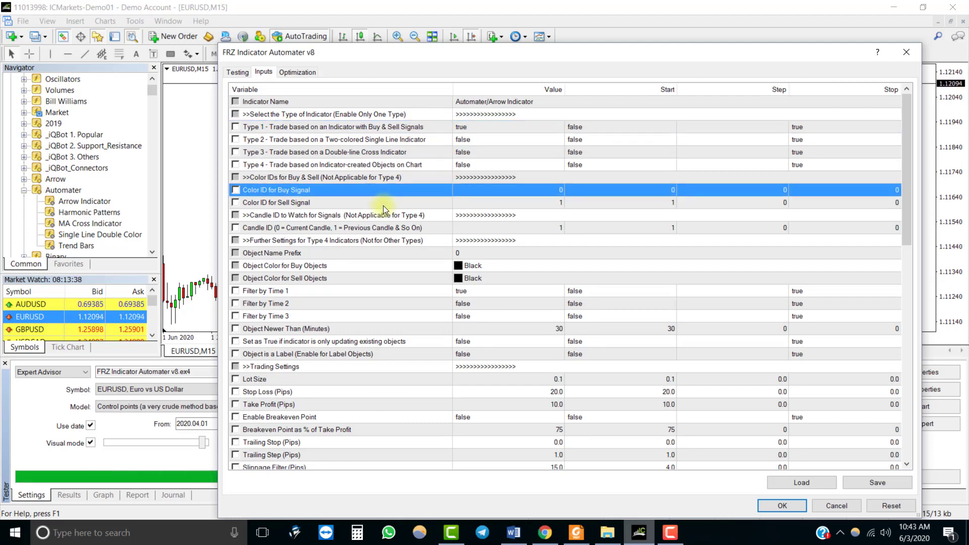
pyautogui.click(384, 205)
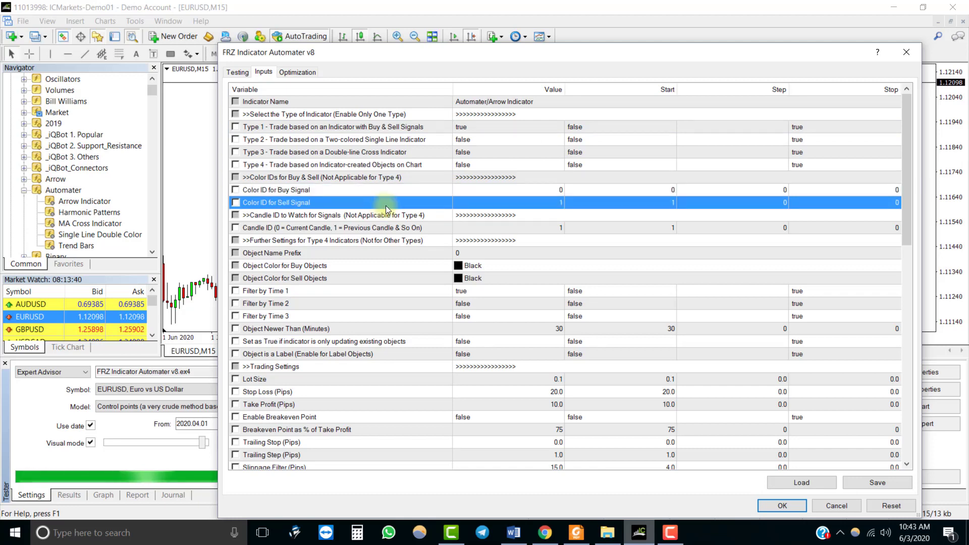
pyautogui.doubleClick(543, 190)
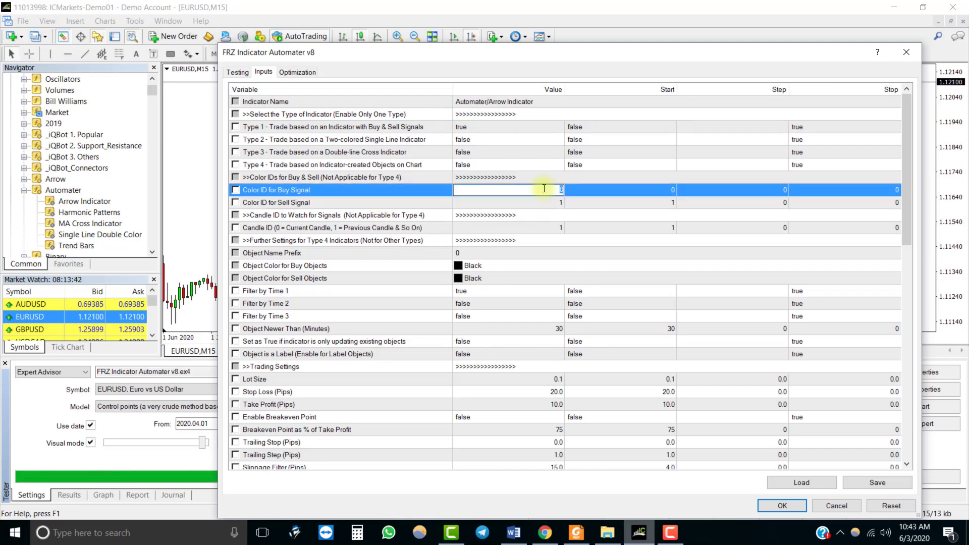
pyautogui.write('2')
pyautogui.doubleClick(550, 201)
pyautogui.write('3')
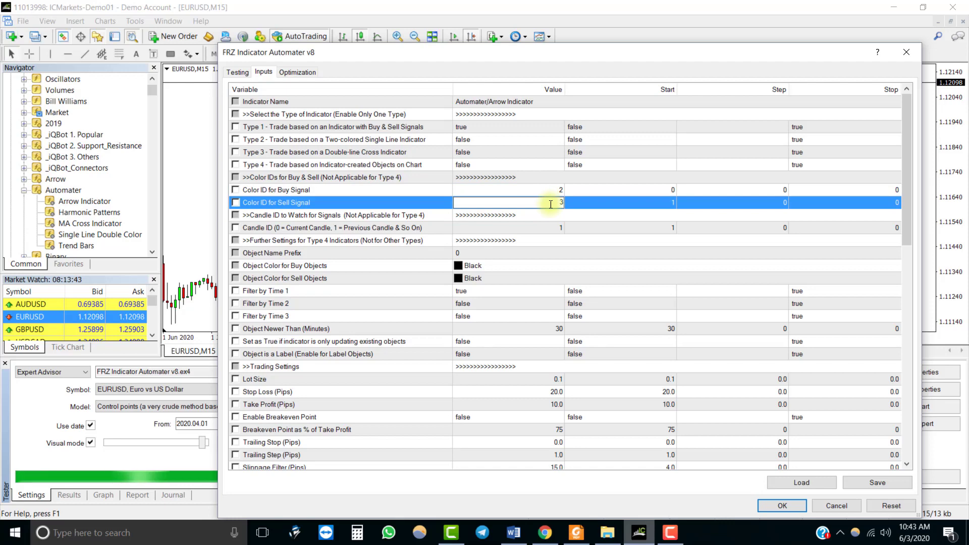
pyautogui.click(383, 202)
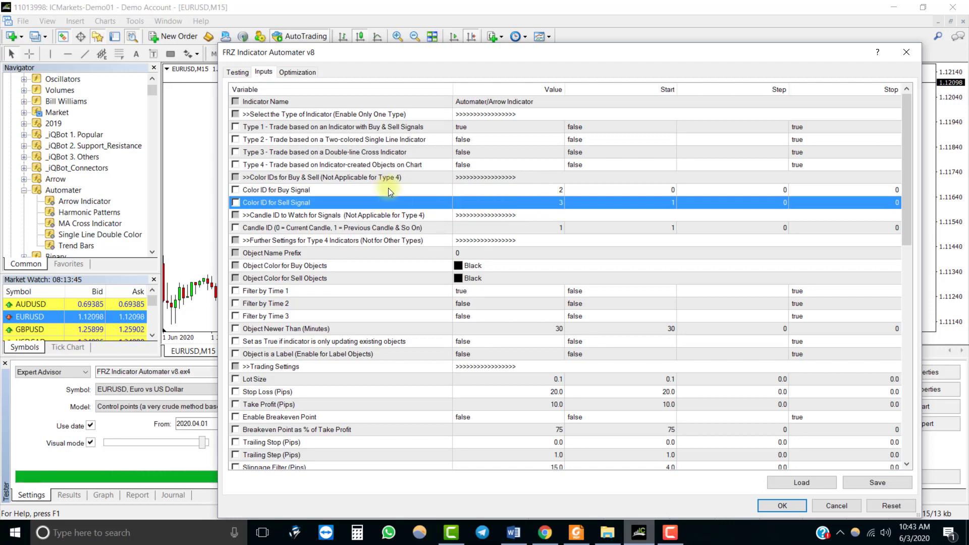
pyautogui.click(389, 190)
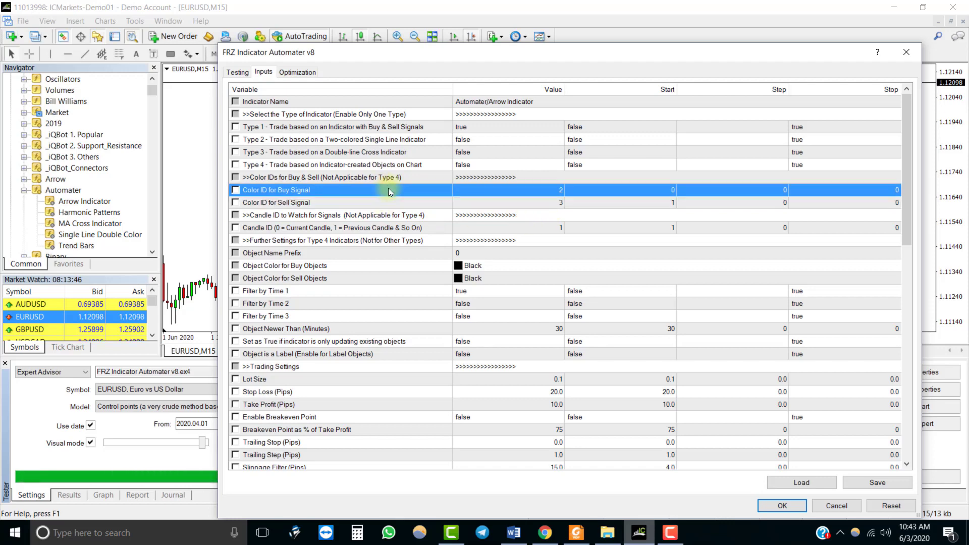
# Review the Candle ID setting, the further settings for Type 4 indicators and the trading settings such as Lot Size
pyautogui.click(385, 229)
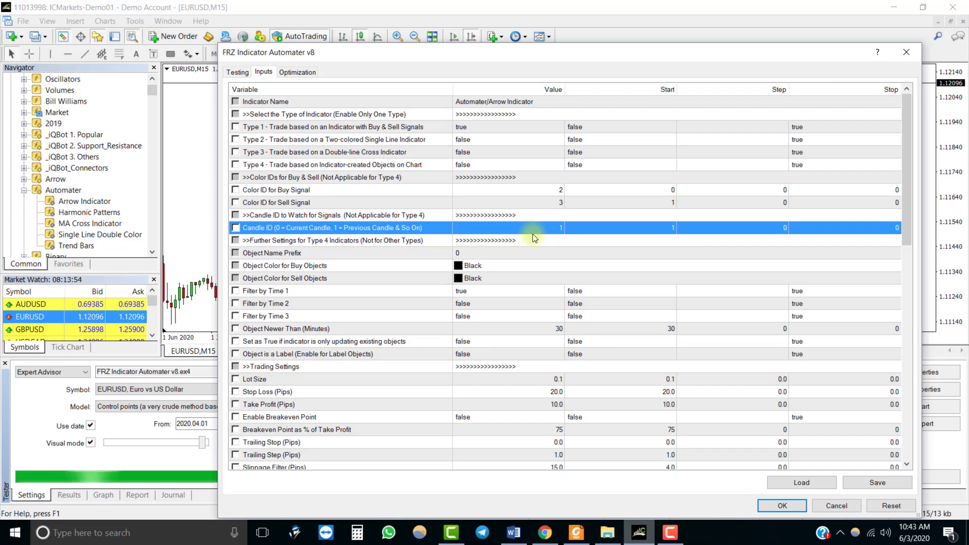
pyautogui.scroll(-2, 534, 238)
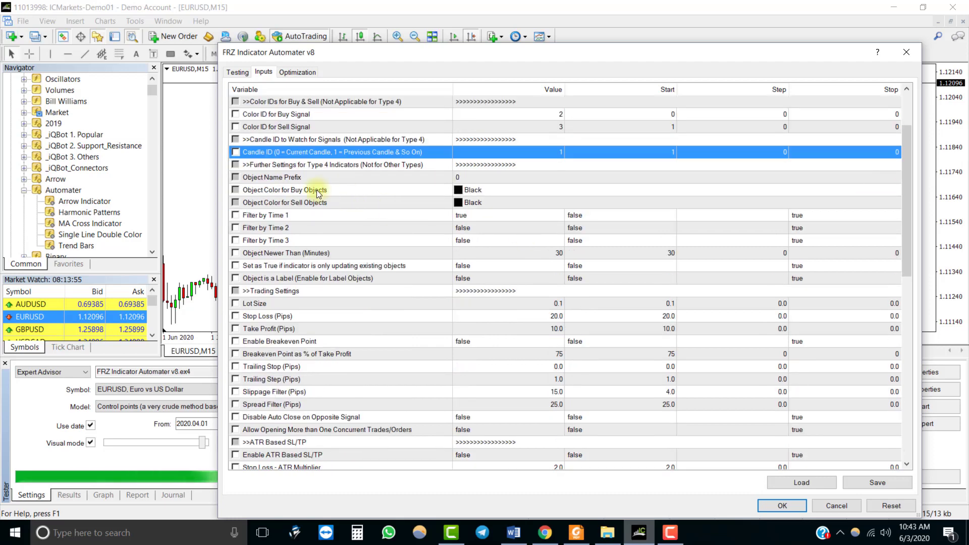
pyautogui.click(311, 166)
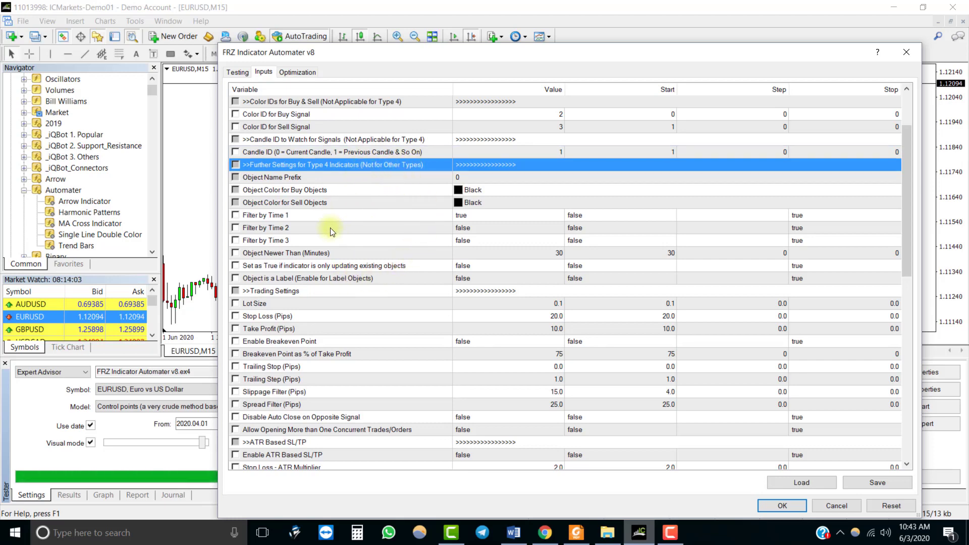
pyautogui.scroll(-4, 393, 273)
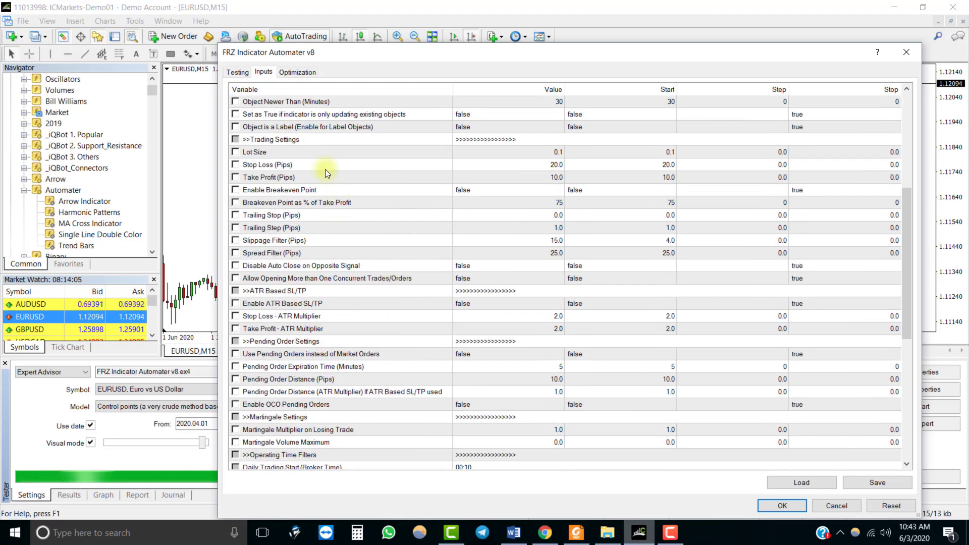
pyautogui.click(294, 139)
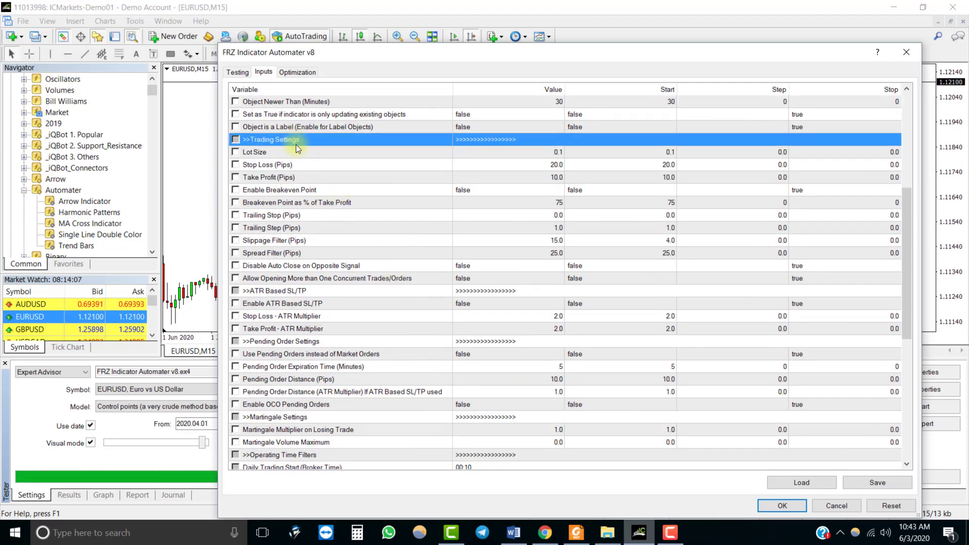
pyautogui.click(273, 153)
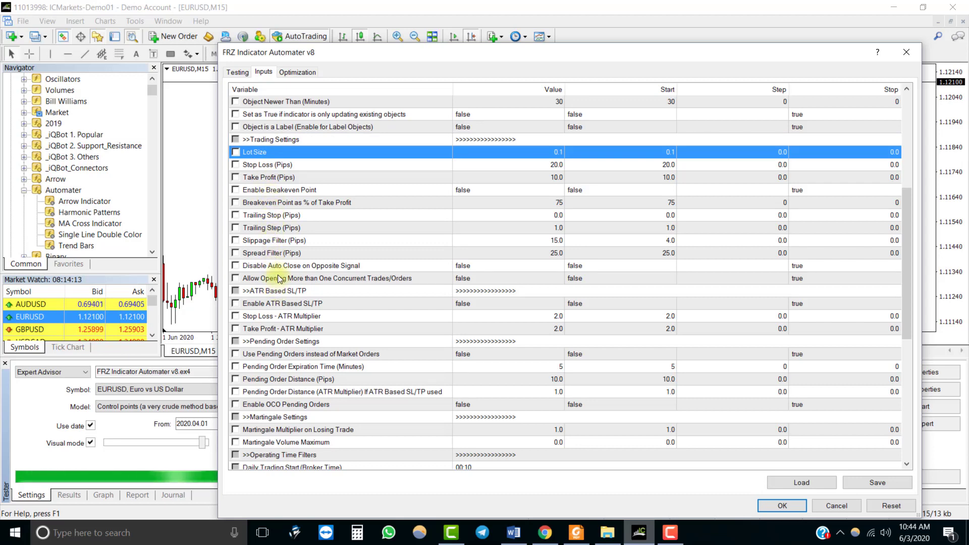
# Review the ATR Based SL/TP, Pending Order, Martingale and Operating Time Filters sections of the expert inputs
pyautogui.click(286, 291)
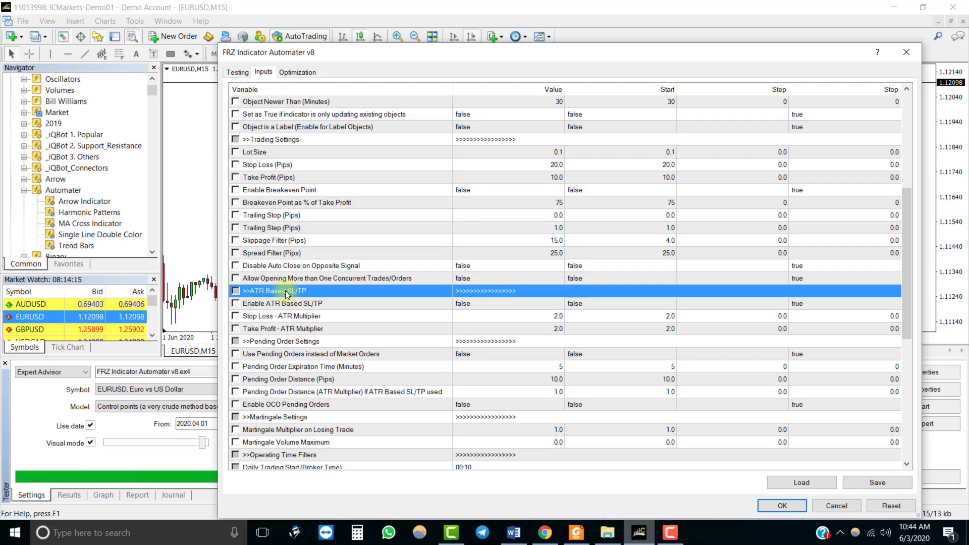
pyautogui.scroll(-3, 284, 180)
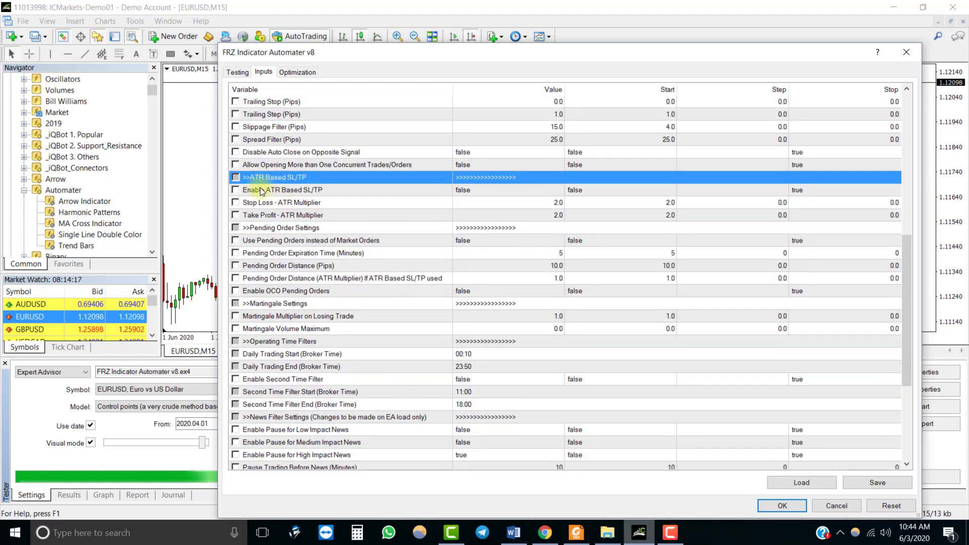
pyautogui.click(295, 226)
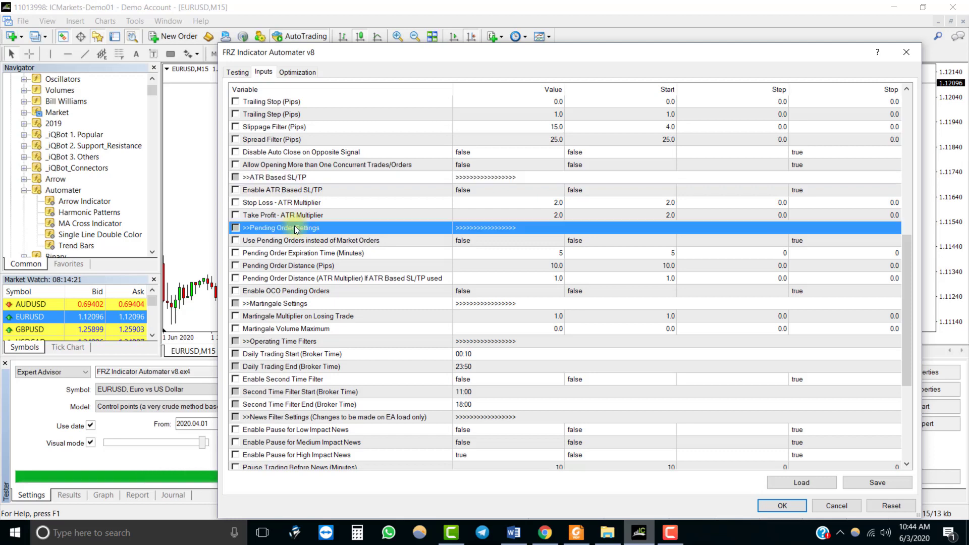
pyautogui.scroll(-2, 295, 225)
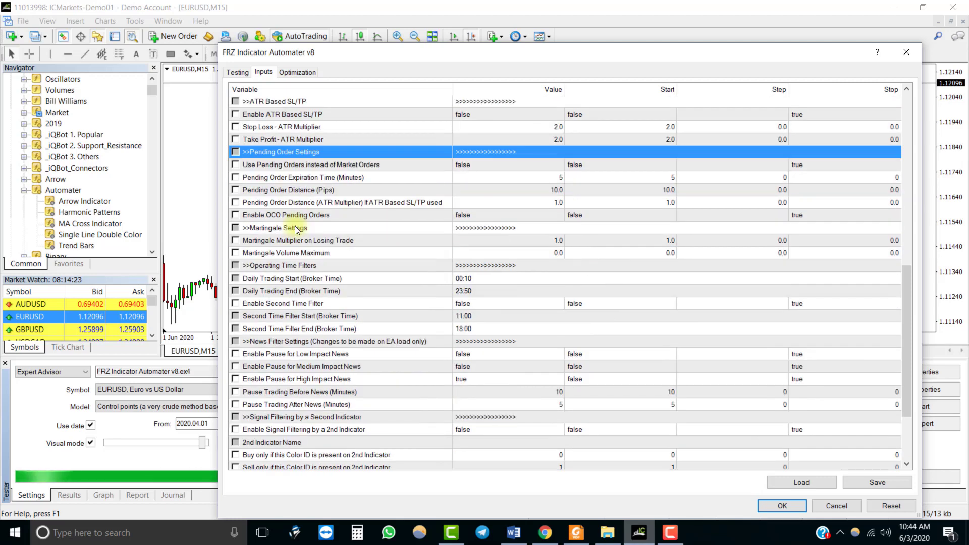
pyautogui.click(296, 228)
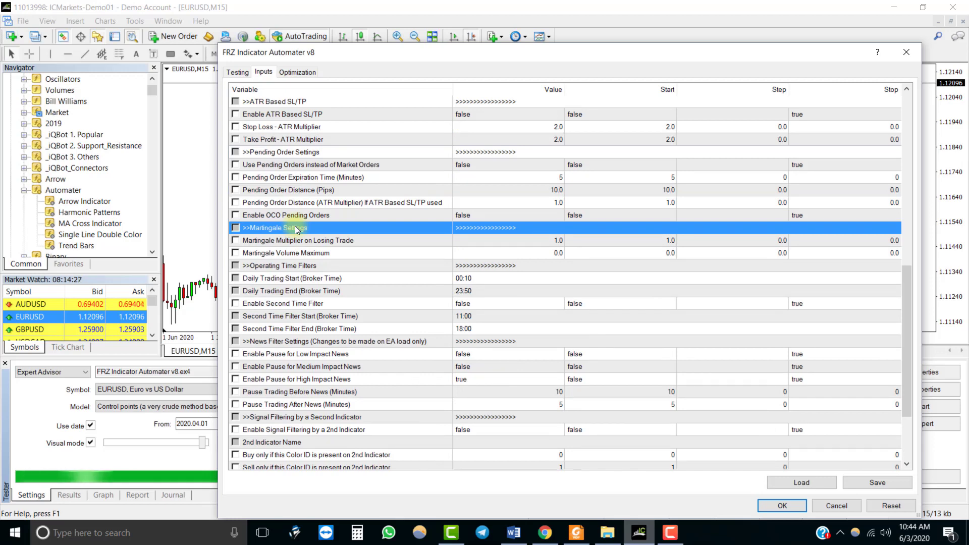
pyautogui.click(342, 266)
pyautogui.scroll(-2, 340, 249)
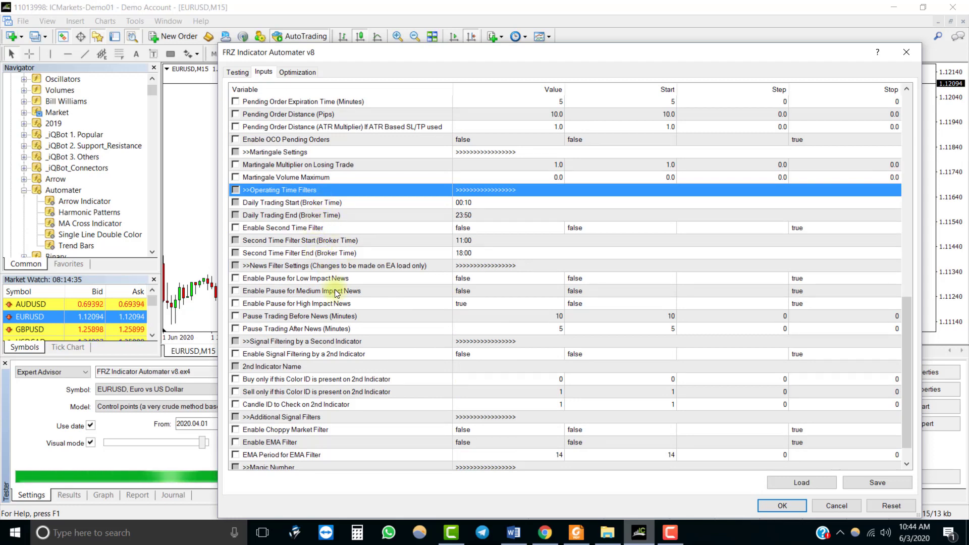
pyautogui.scroll(-1, 352, 282)
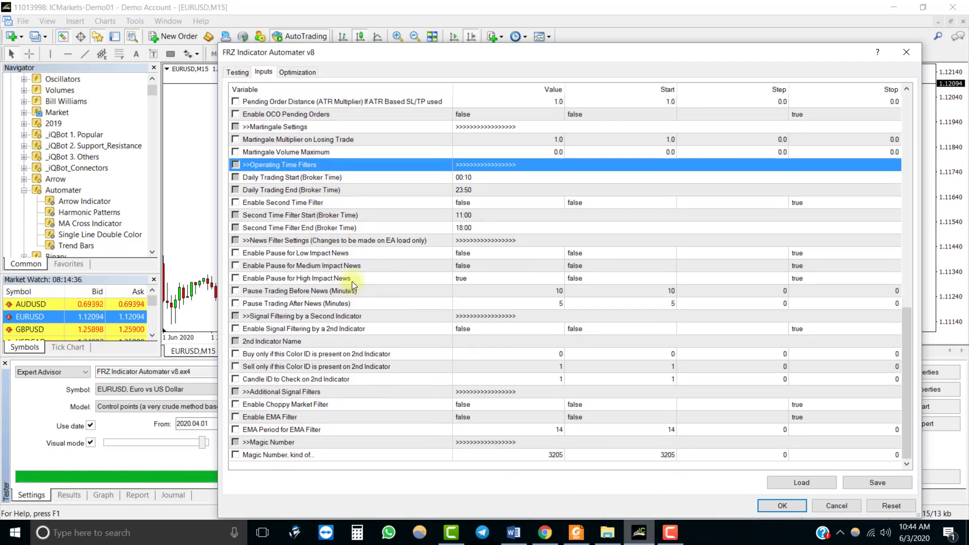
# Review the News Filter Settings, Signal Filtering by a Second Indicator and Additional Signal Filters sections of the expert inputs
pyautogui.click(343, 243)
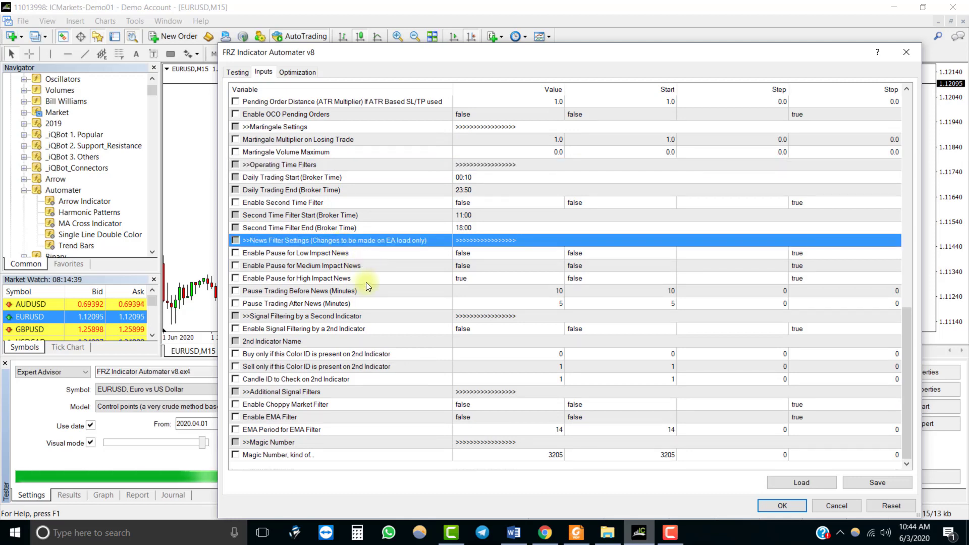
pyautogui.click(350, 279)
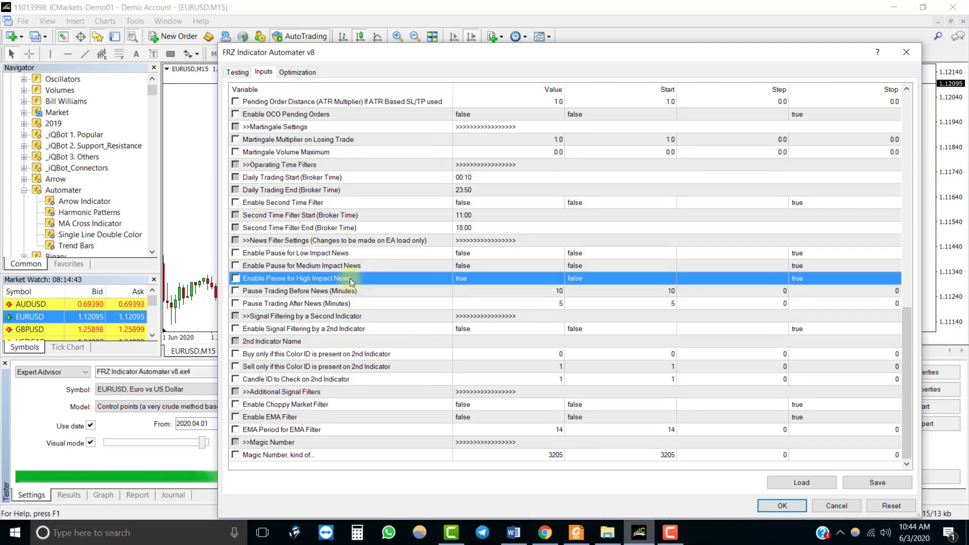
pyautogui.click(353, 317)
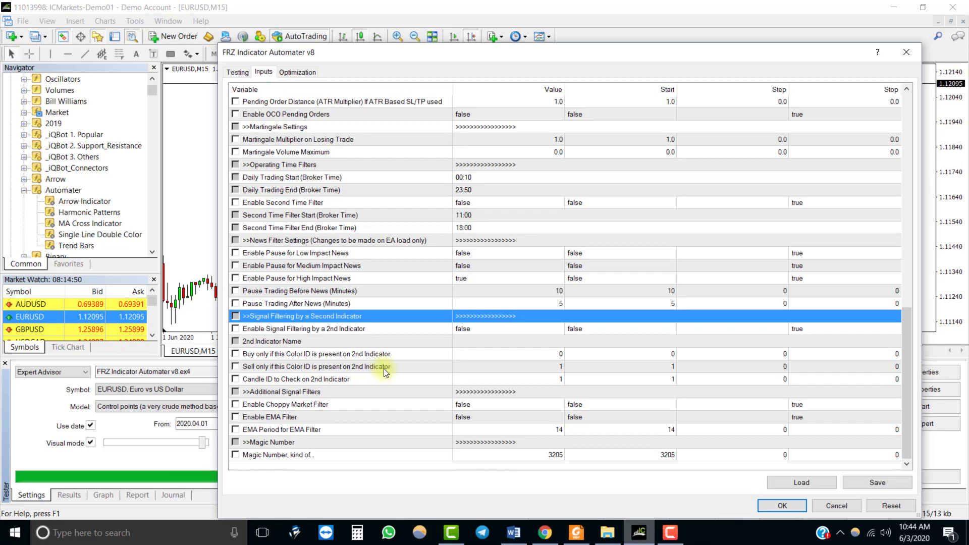
pyautogui.click(365, 394)
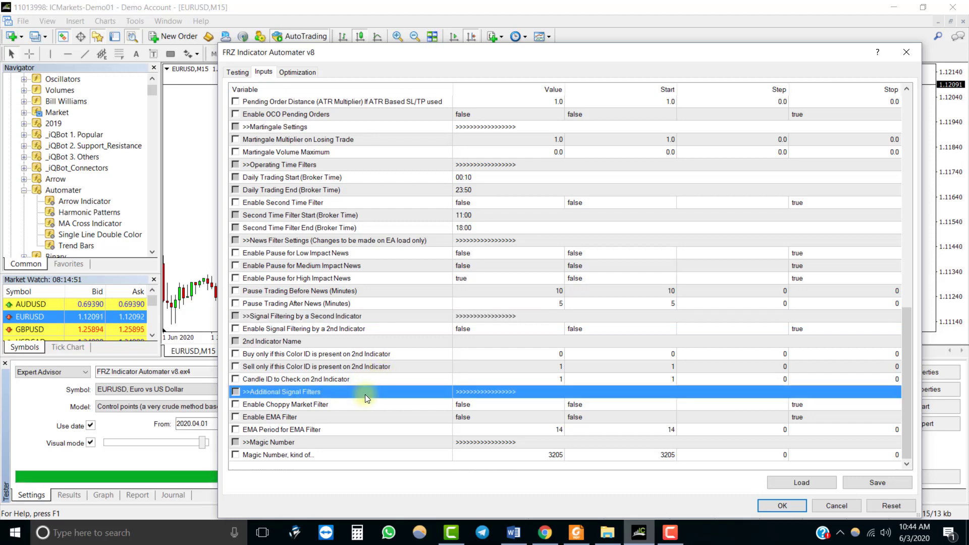
pyautogui.click(286, 405)
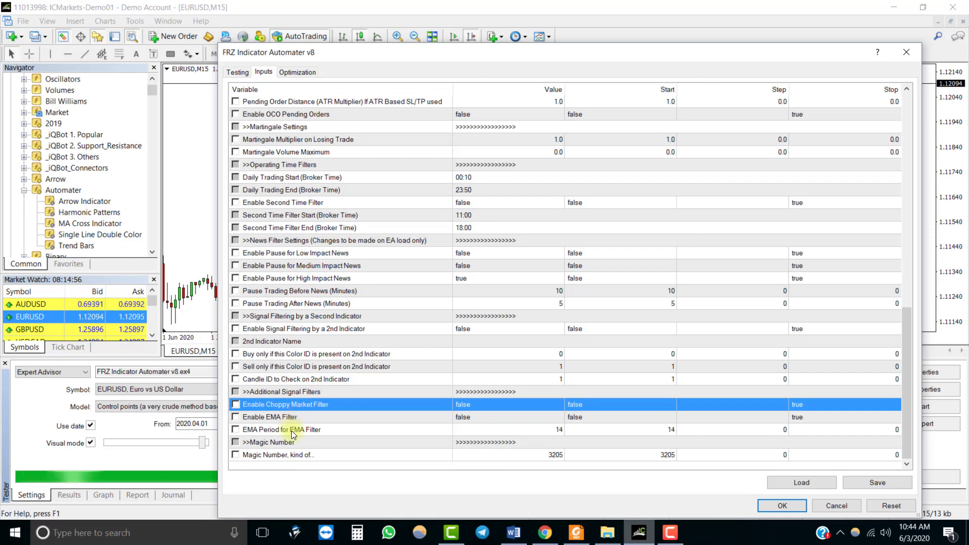
# Accept the expert inputs and start the visual backtest of FRZ Indicator Automater v8 on EURUSD M15
pyautogui.scroll(15, 532, 198)
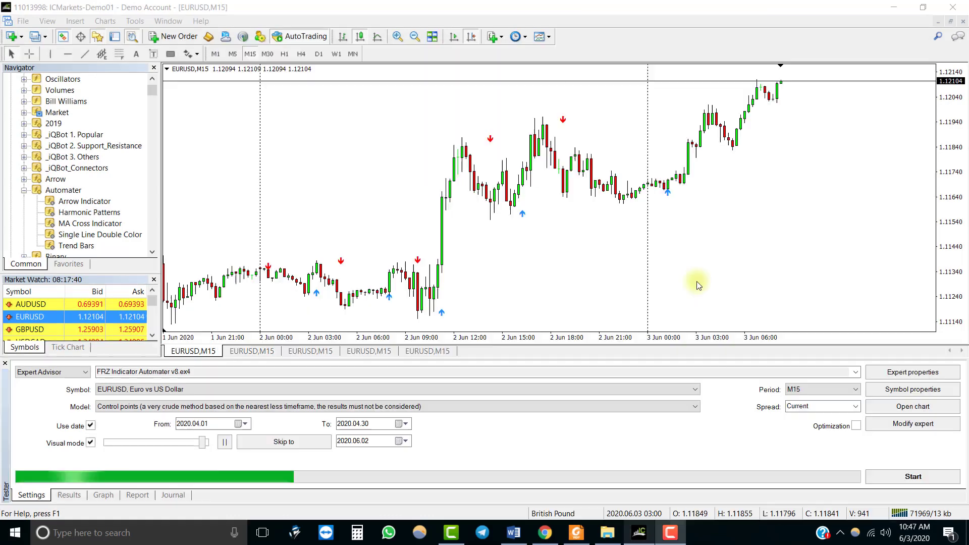
pyautogui.click(914, 477)
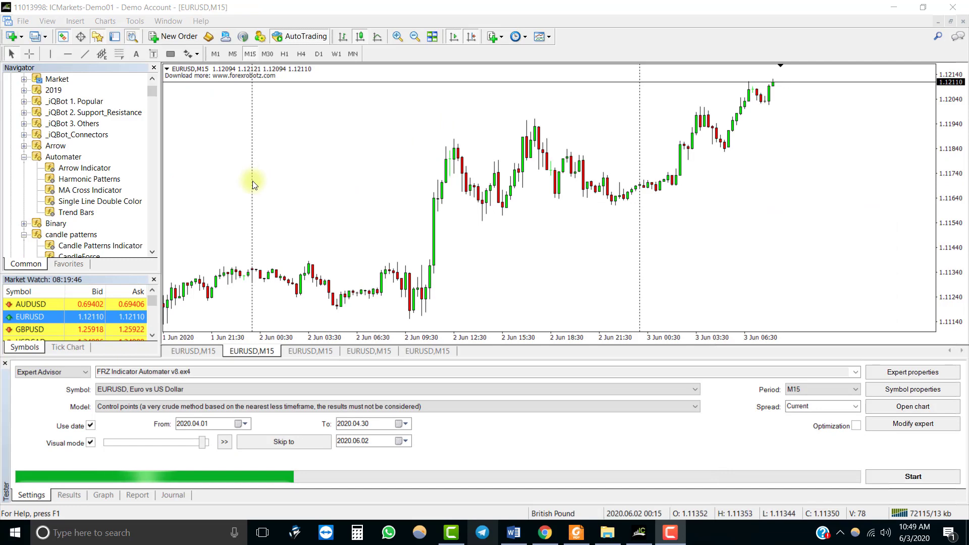
# Add the Single Line Double Color indicator to the second EURUSD M15 chart and check the IDs of its red and blue colors
pyautogui.doubleClick(112, 199)
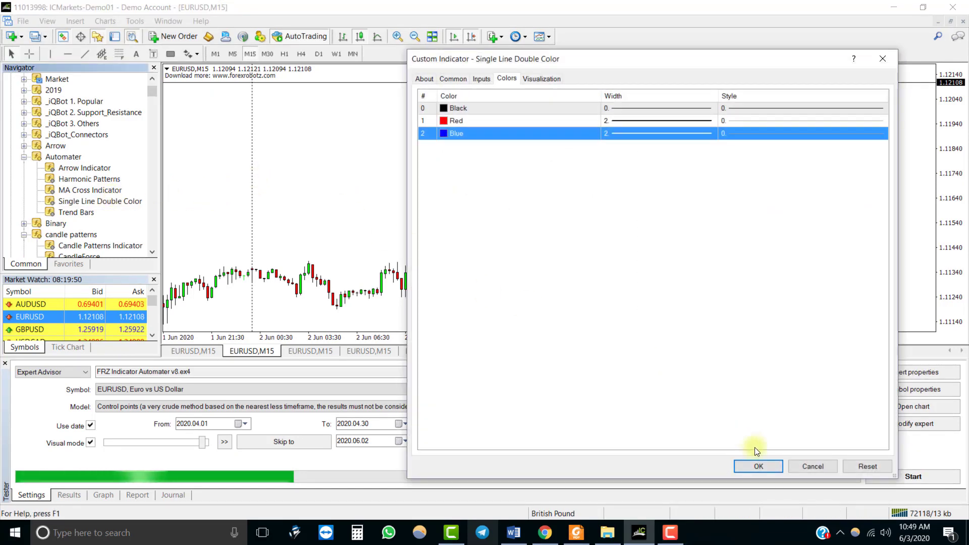
pyautogui.click(765, 465)
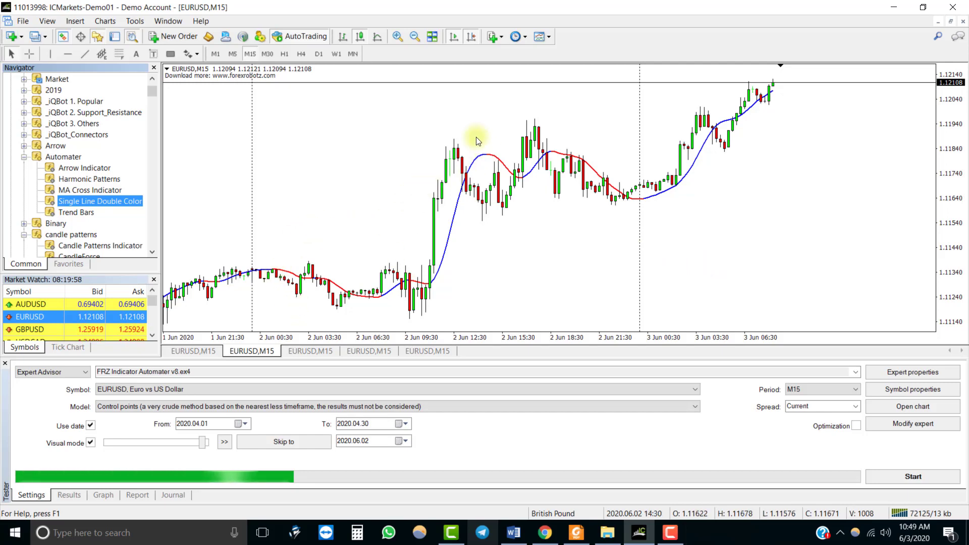
pyautogui.rightClick(375, 121)
pyautogui.click(431, 195)
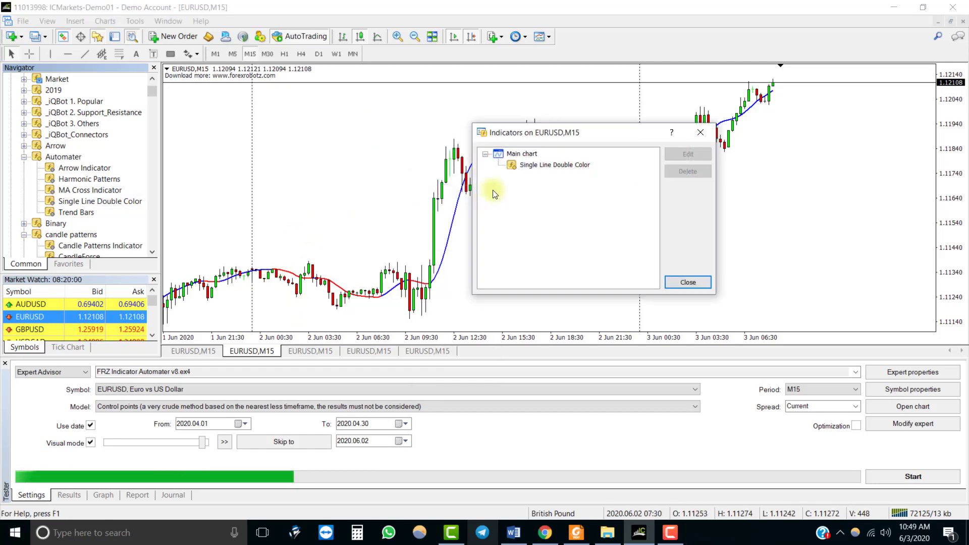
pyautogui.doubleClick(536, 165)
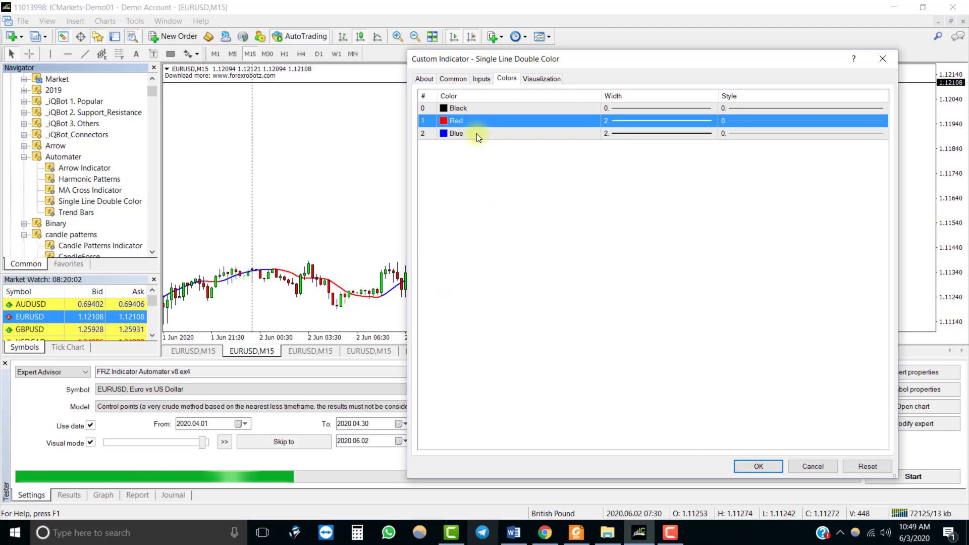
pyautogui.click(475, 118)
pyautogui.click(476, 131)
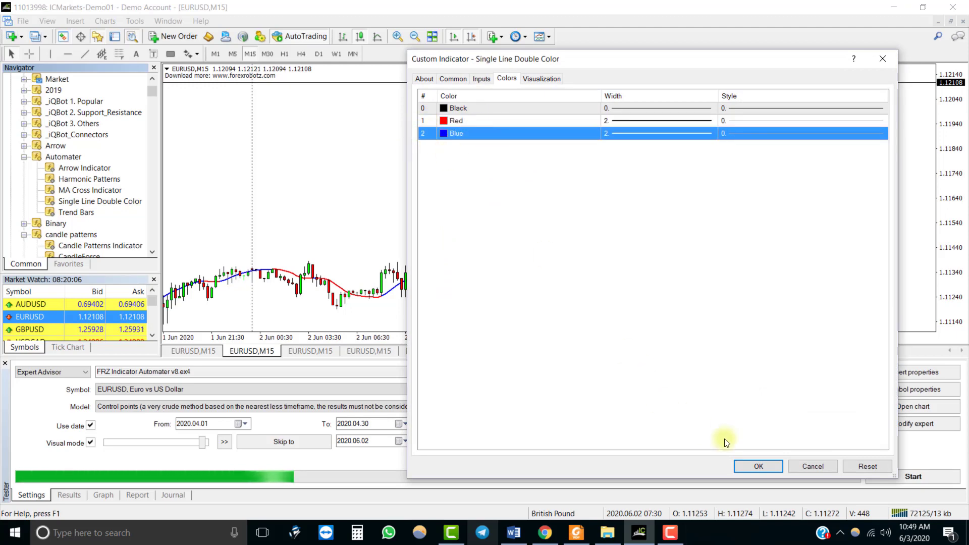
pyautogui.click(753, 466)
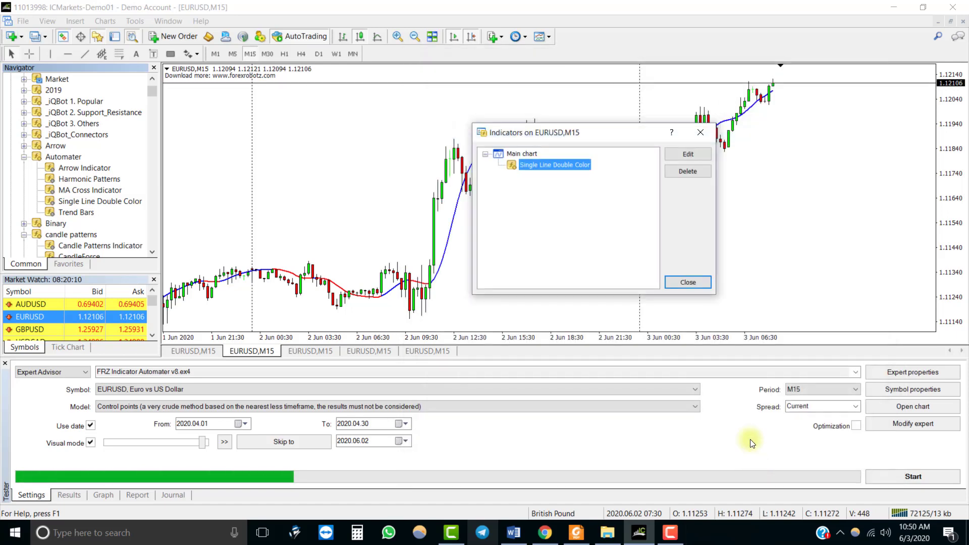
pyautogui.click(695, 284)
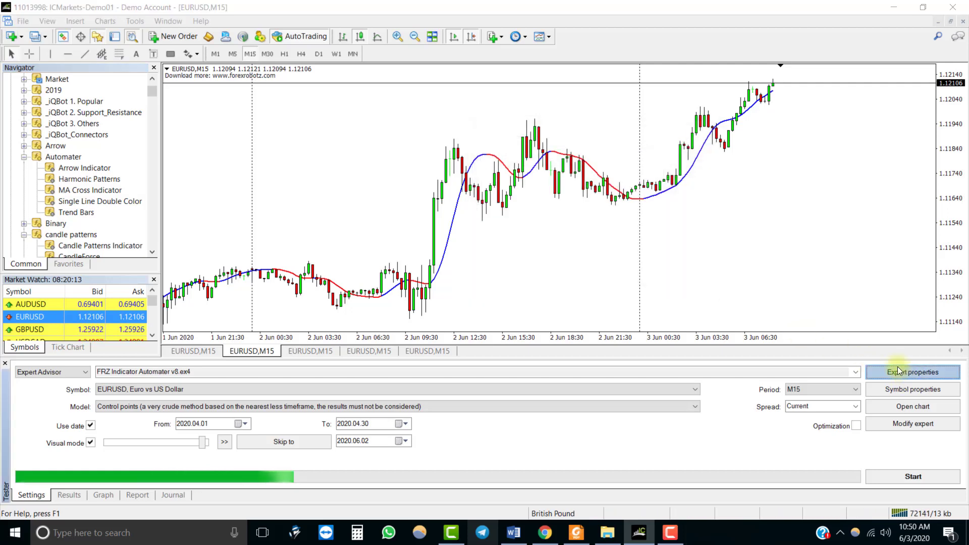
# Open the expert's inputs and set the Color ID for Sell Signal to 1
pyautogui.click(898, 367)
pyautogui.click(529, 192)
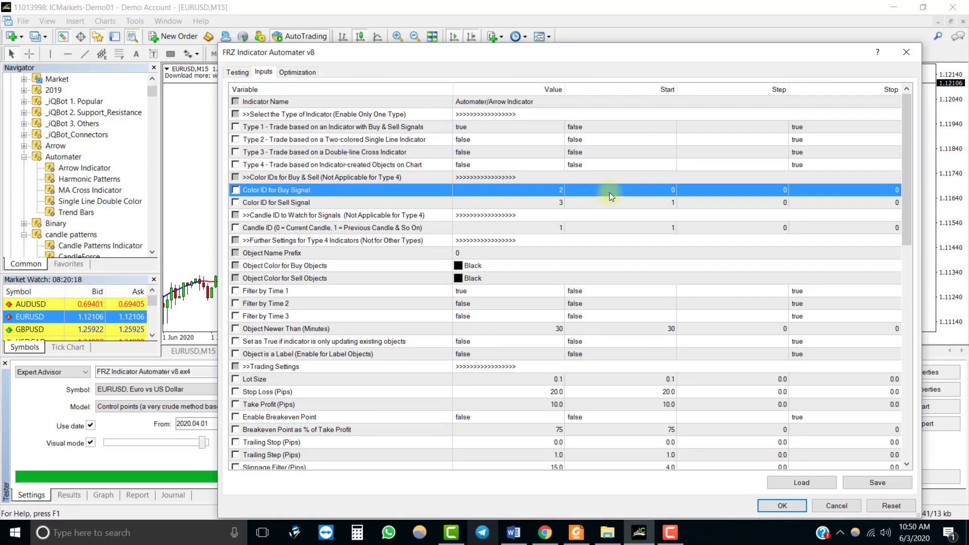
pyautogui.click(547, 201)
pyautogui.click(547, 201)
pyautogui.write('1')
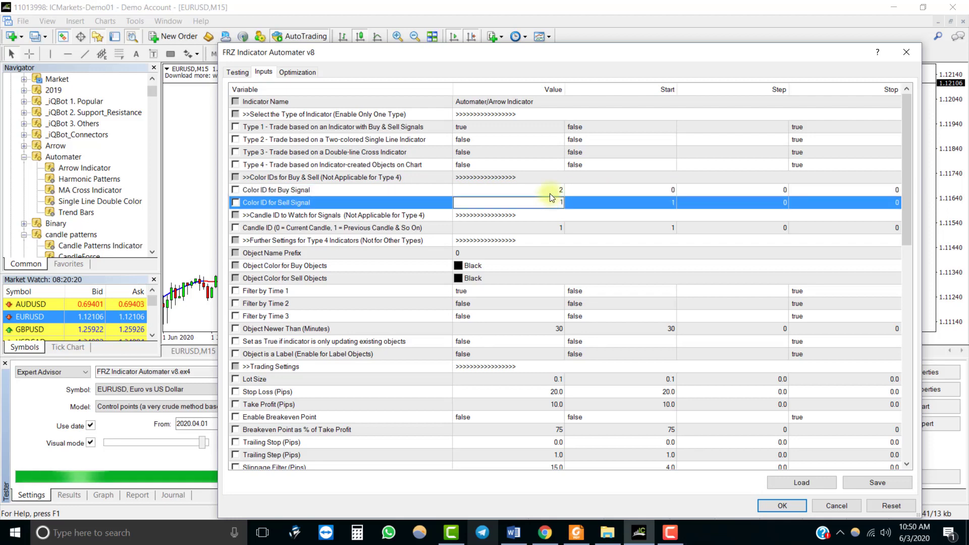
# Set the Indicator Name to Automater/Single Line Double Color, copying the name from its .ex4 file in the Automater folder in File Explorer
pyautogui.click(498, 101)
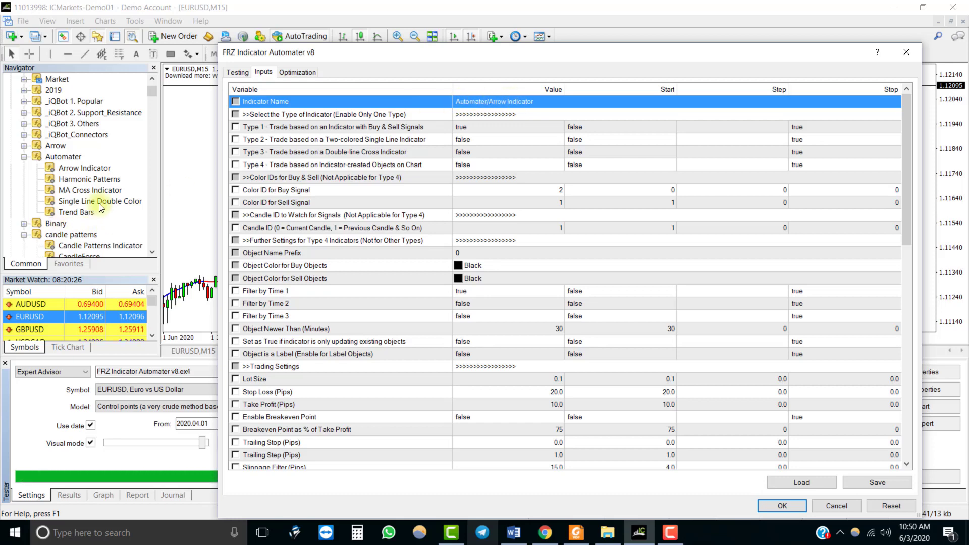
pyautogui.click(607, 533)
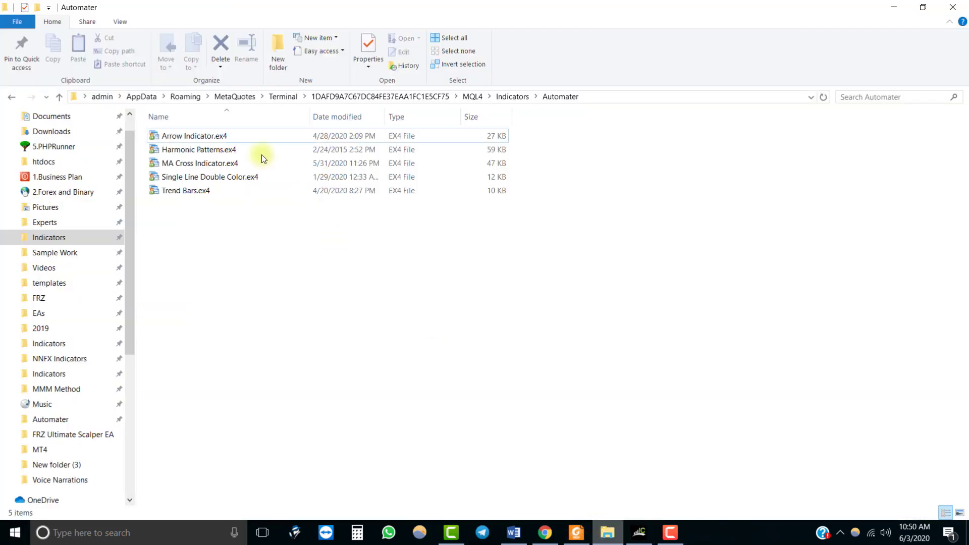
pyautogui.click(219, 177)
pyautogui.click(201, 178)
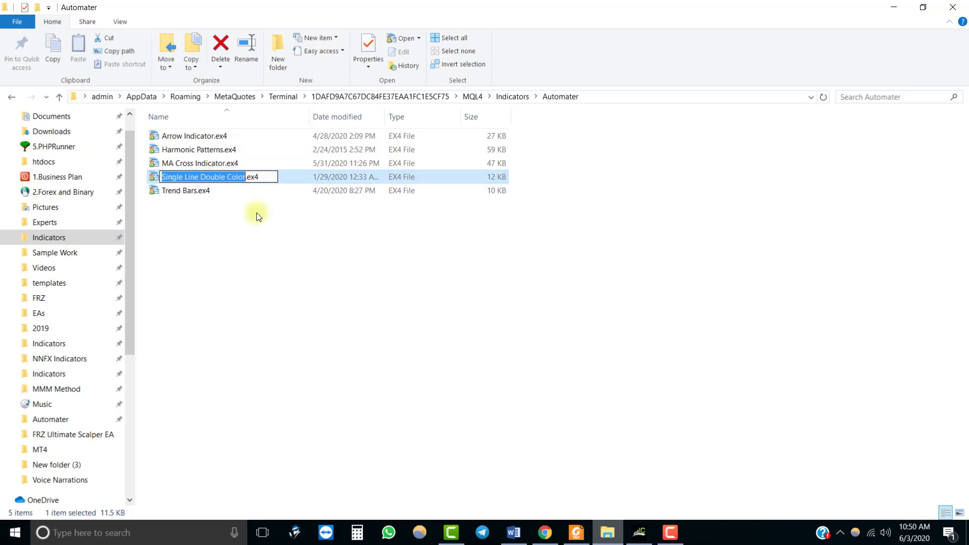
pyautogui.rightClick(222, 180)
pyautogui.click(254, 215)
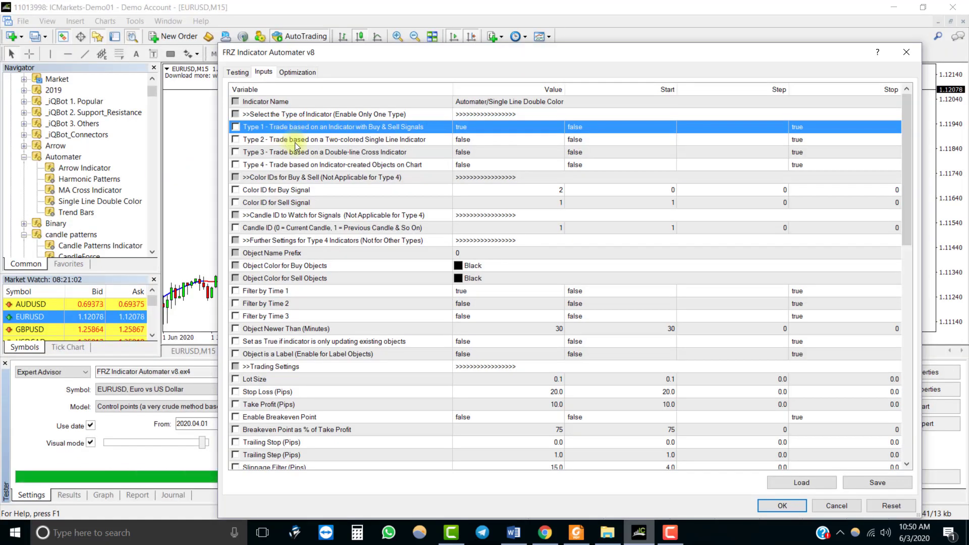
# Set Type 2 (Two-colored Single Line Indicator) to true and Type 1 (Buy & Sell Signals) to false
pyautogui.click(297, 143)
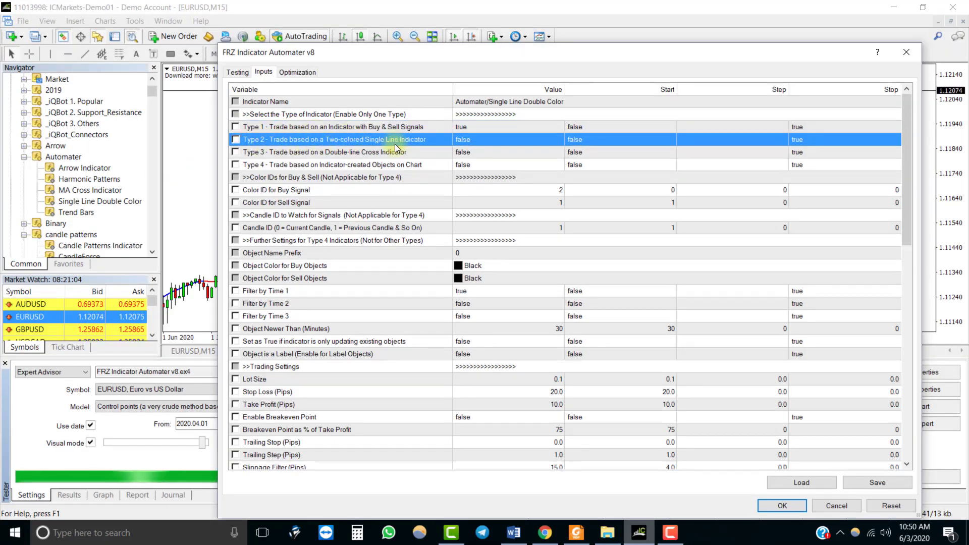
pyautogui.doubleClick(471, 138)
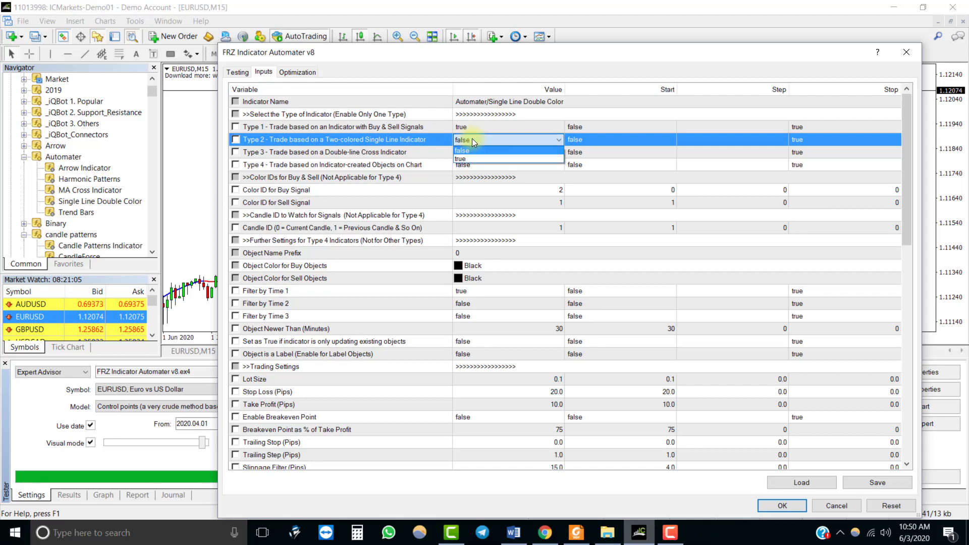
pyautogui.click(469, 155)
pyautogui.doubleClick(465, 127)
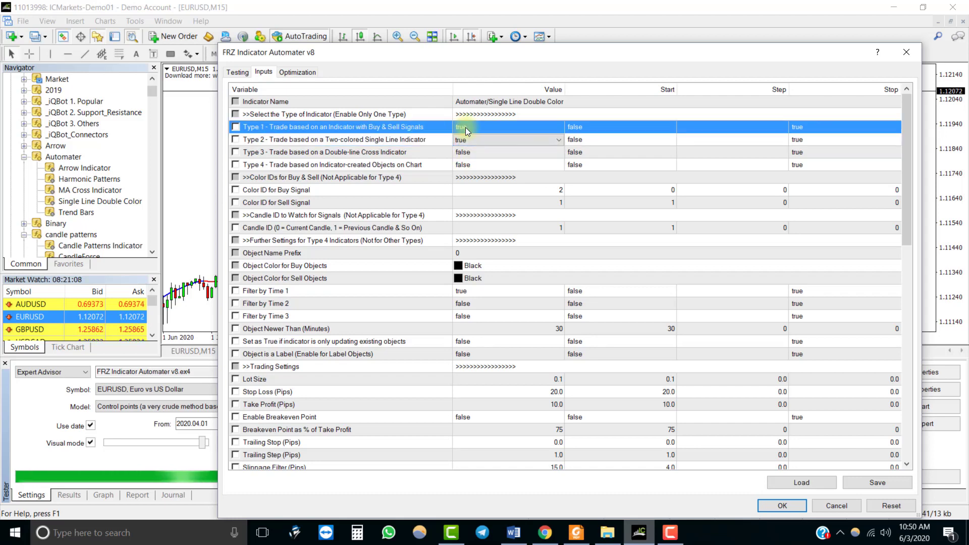
pyautogui.click(468, 137)
pyautogui.click(458, 141)
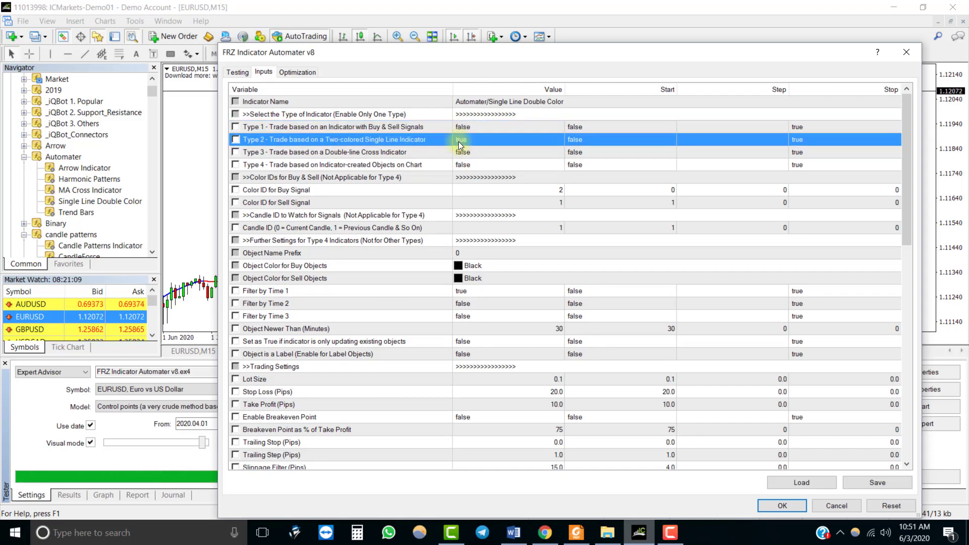
# Review the buy and sell color IDs, the Candle ID and the remaining settings, and accept the expert inputs
pyautogui.click(526, 191)
pyautogui.click(529, 202)
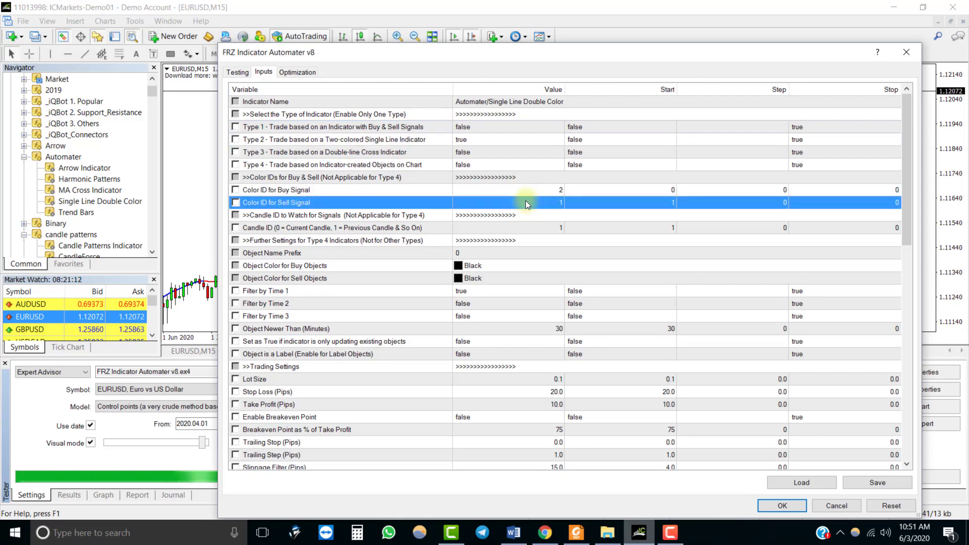
pyautogui.click(517, 228)
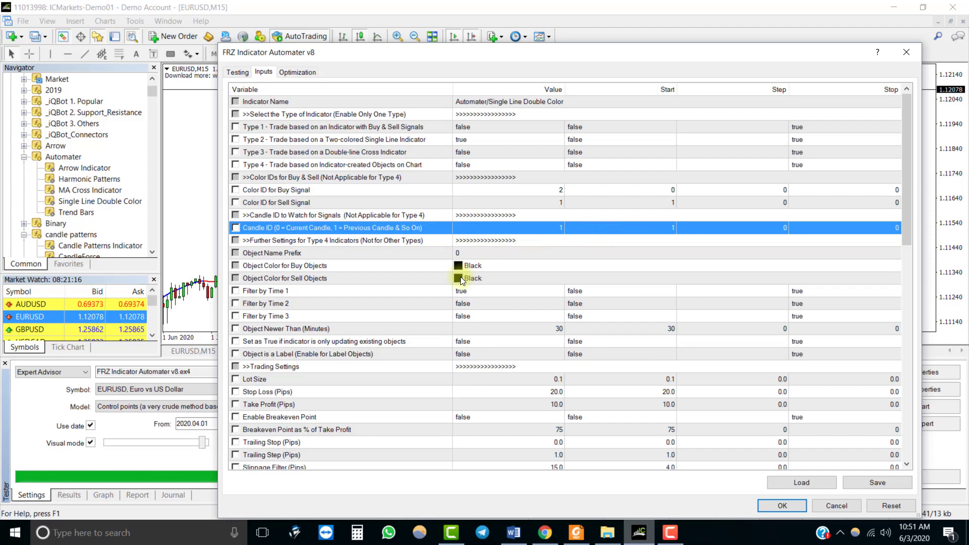
pyautogui.scroll(-14, 461, 277)
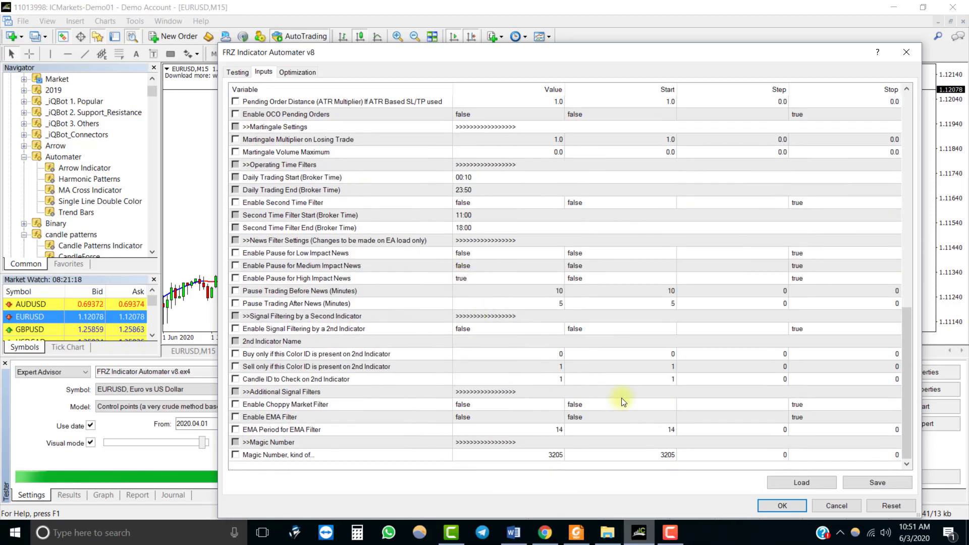
pyautogui.click(784, 506)
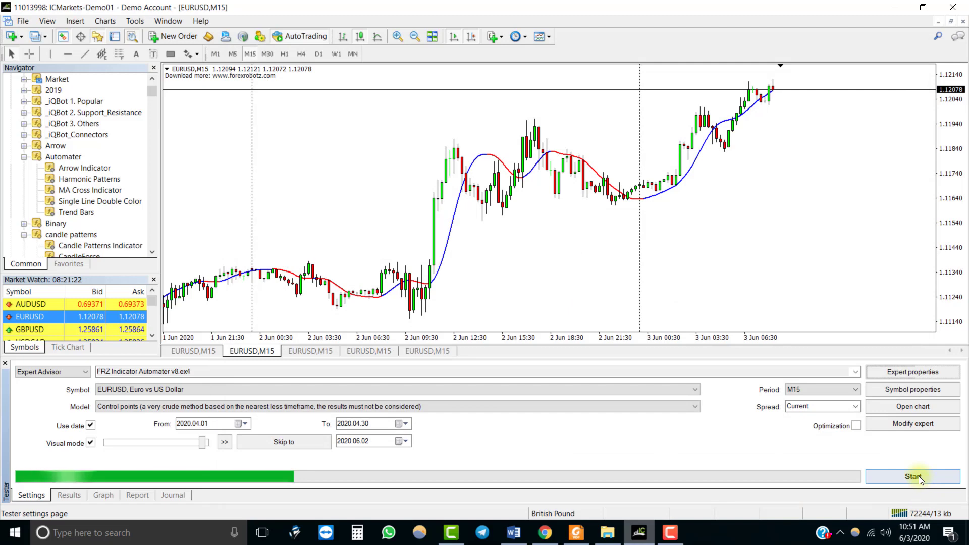
# Save the two-colored line chart as template FRZ Indicator Automater v8.tpl, replacing the existing file, and start the visual backtest
pyautogui.click(180, 372)
pyautogui.moveTo(180, 372); pyautogui.dragTo(73, 365)
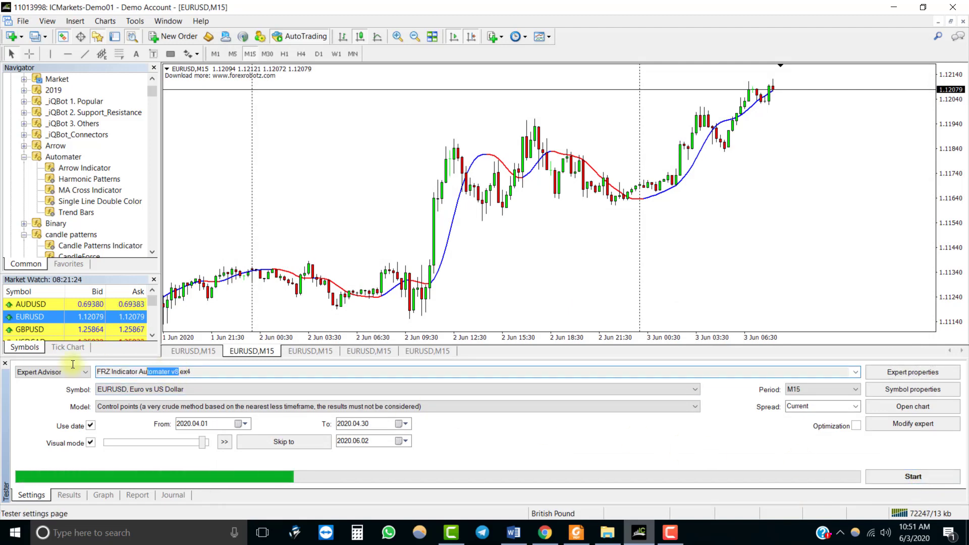
pyautogui.click(132, 376)
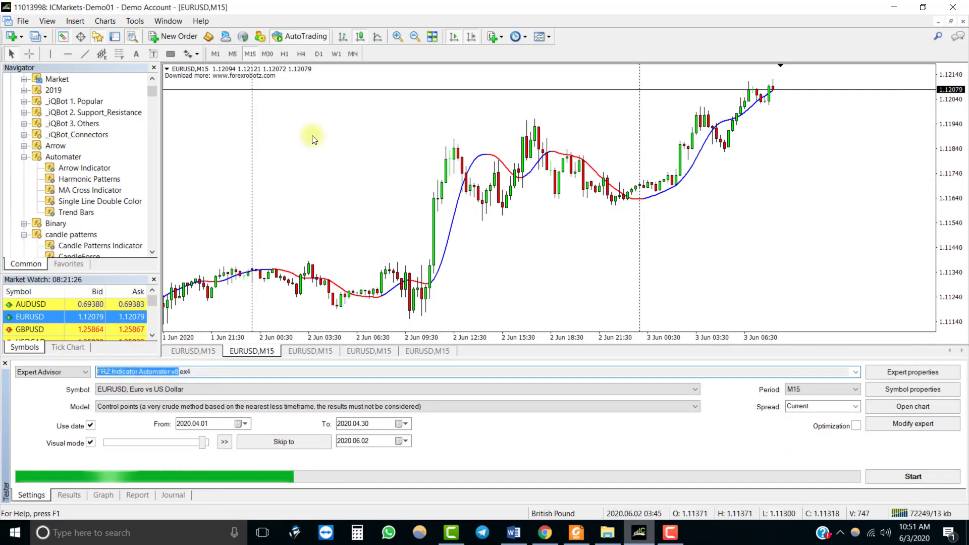
pyautogui.rightClick(314, 136)
pyautogui.moveTo(425, 240)
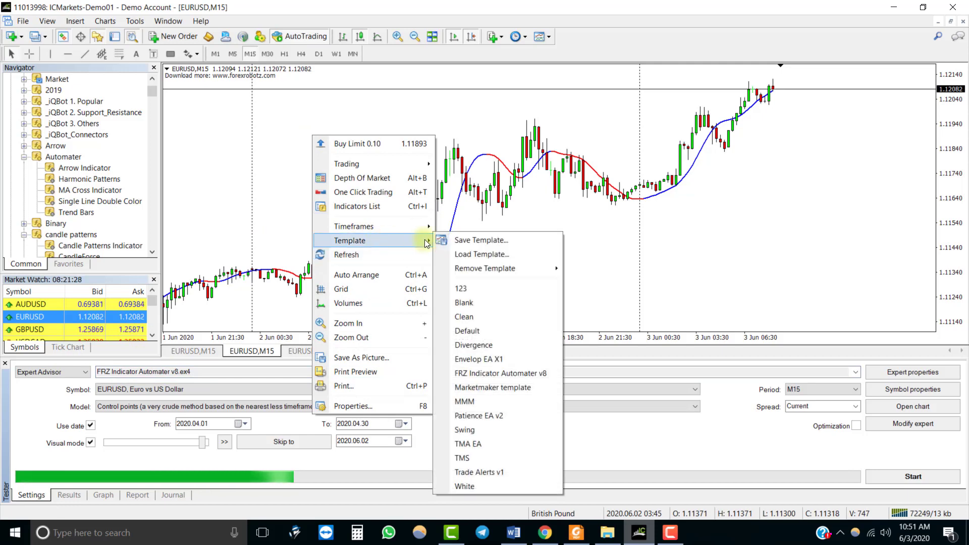
pyautogui.click(465, 238)
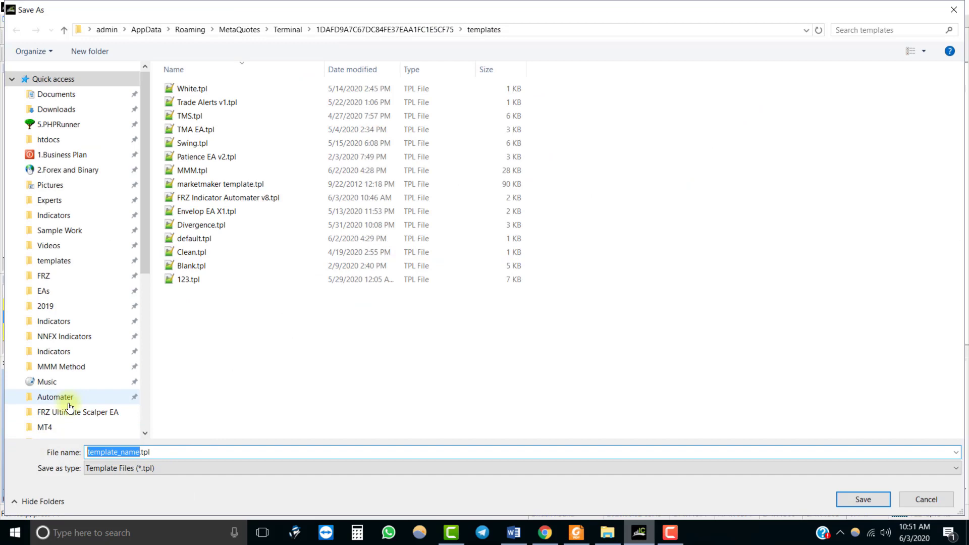
pyautogui.click(865, 499)
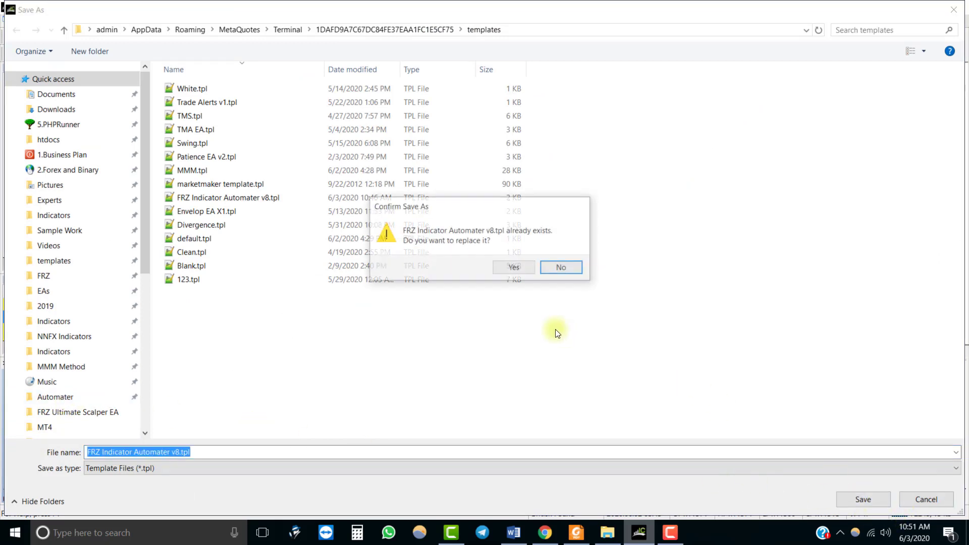
pyautogui.click(501, 271)
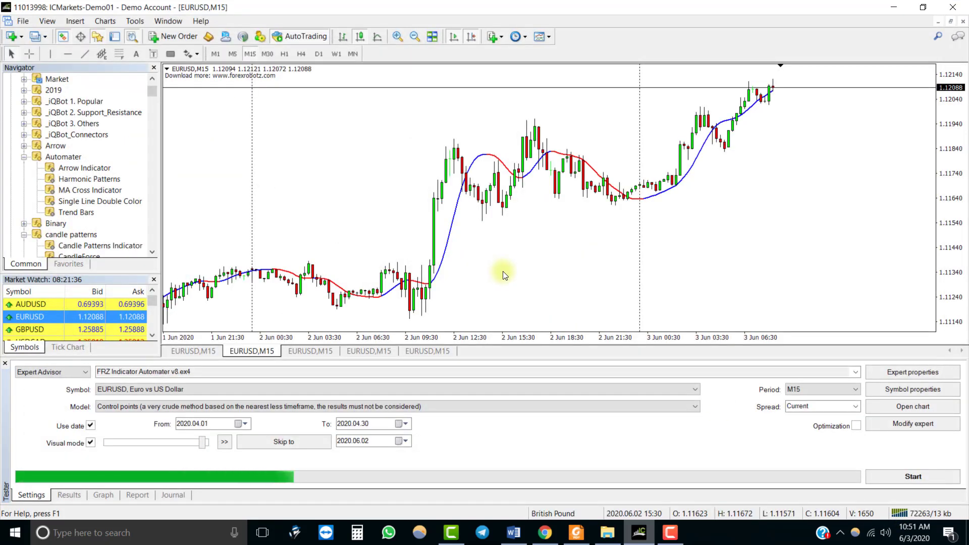
pyautogui.click(909, 478)
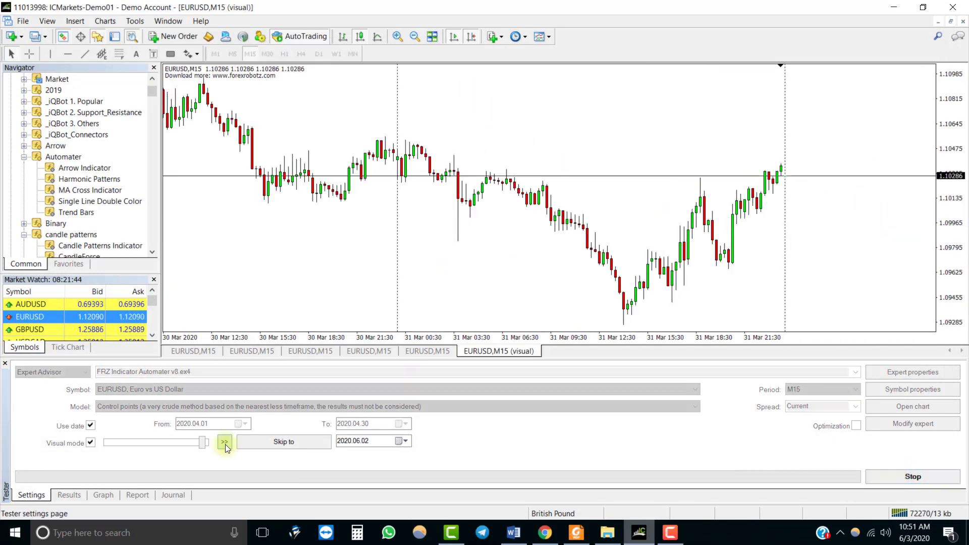
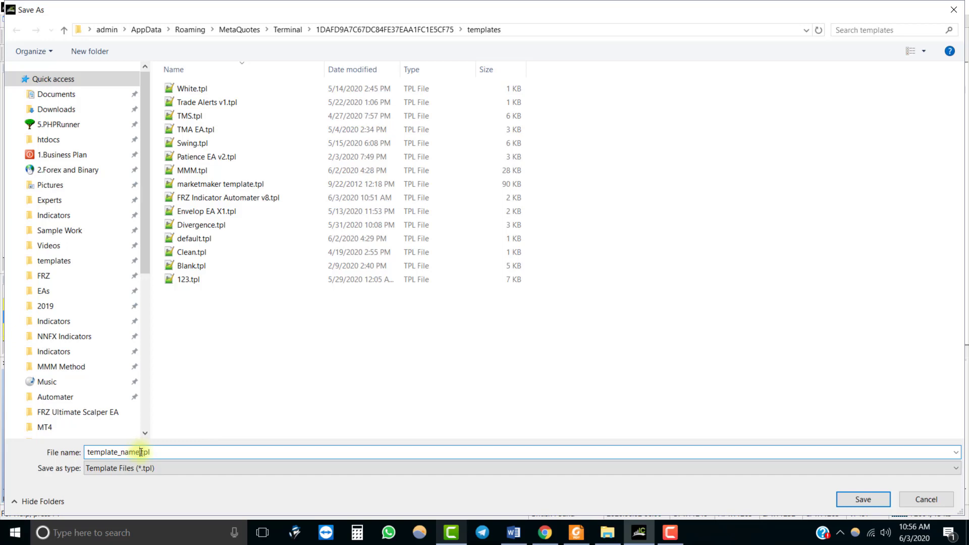
# Save the MA Cross chart as template FRZ Indicator Automater v8.tpl, overwriting the existing file
pyautogui.hotkey('shift', 'Home')
pyautogui.write('FRZ Indicator Automater v8')
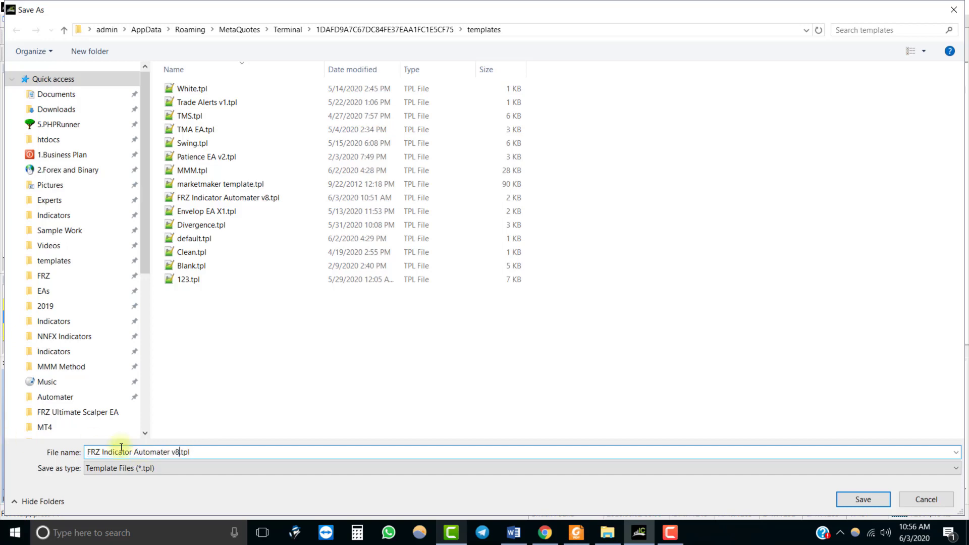
pyautogui.click(849, 500)
pyautogui.click(515, 266)
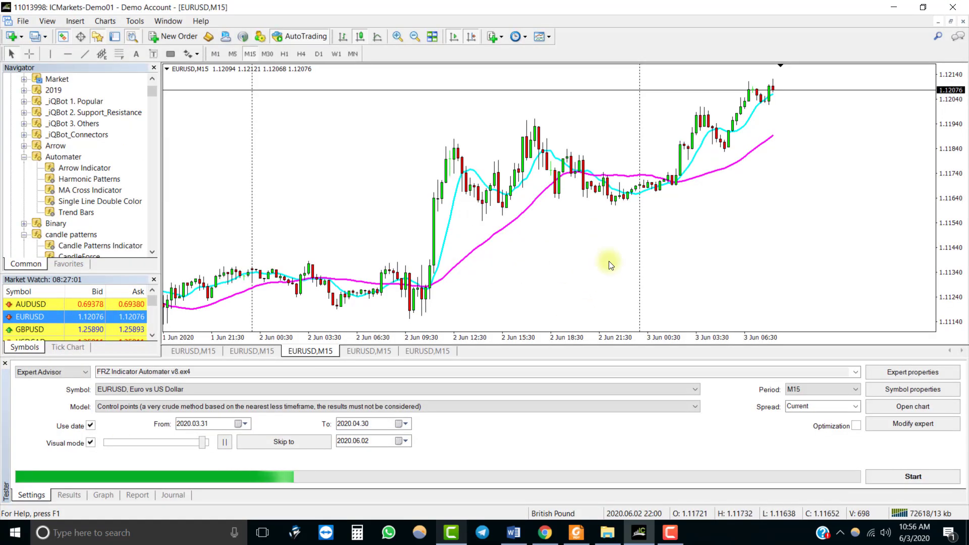
# Set the expert's Indicator Name to Automater/MA Cross Indicator, copying the name from its .ex4 file in the Automater folder in File Explorer
pyautogui.click(904, 373)
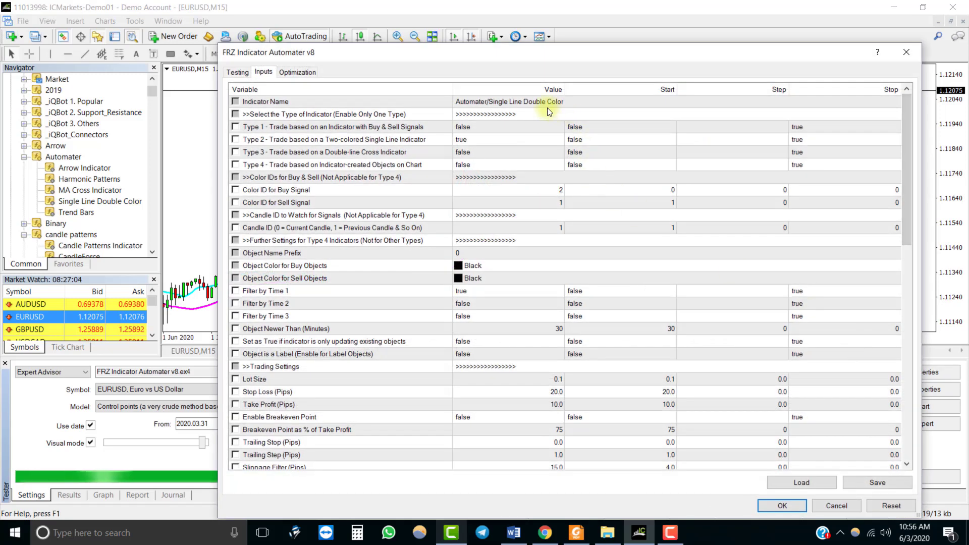
pyautogui.doubleClick(489, 101)
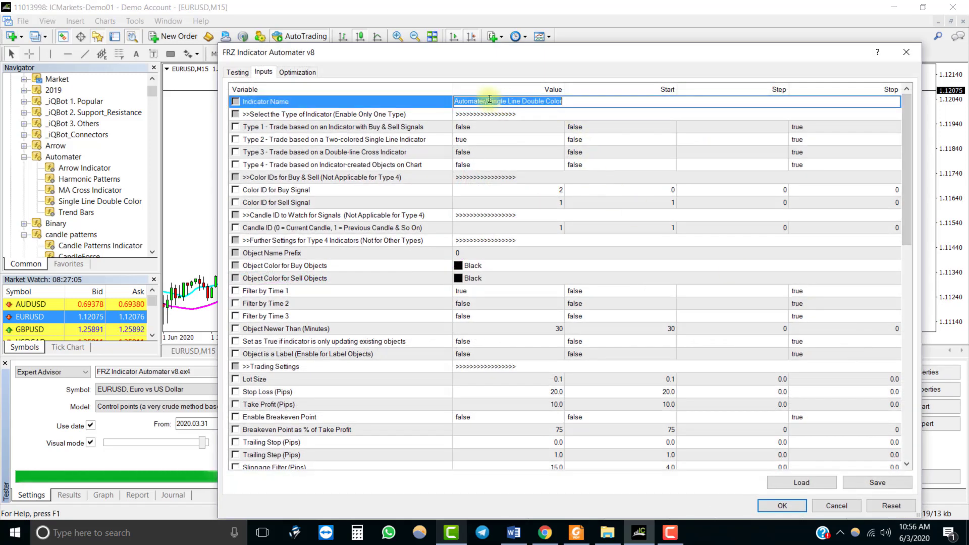
pyautogui.moveTo(489, 101); pyautogui.dragTo(587, 101)
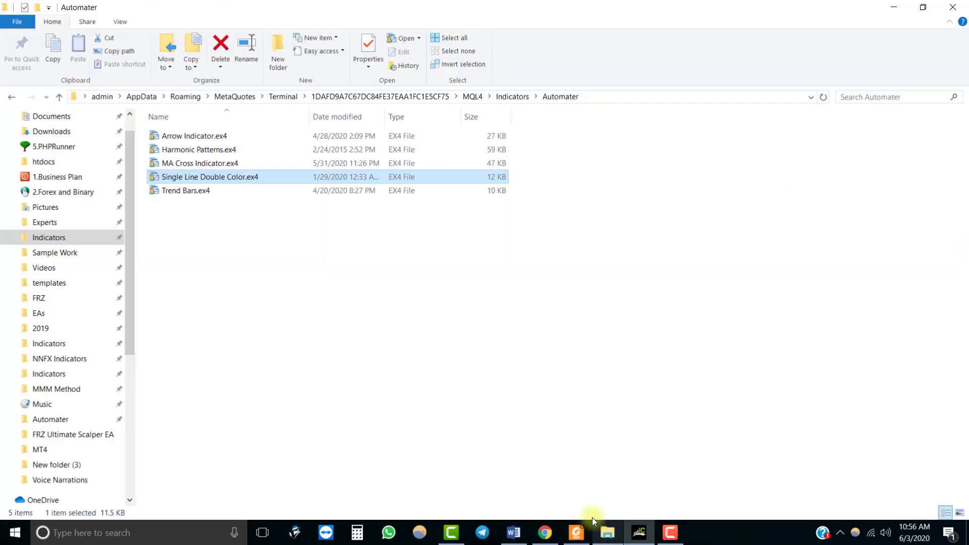
pyautogui.click(607, 533)
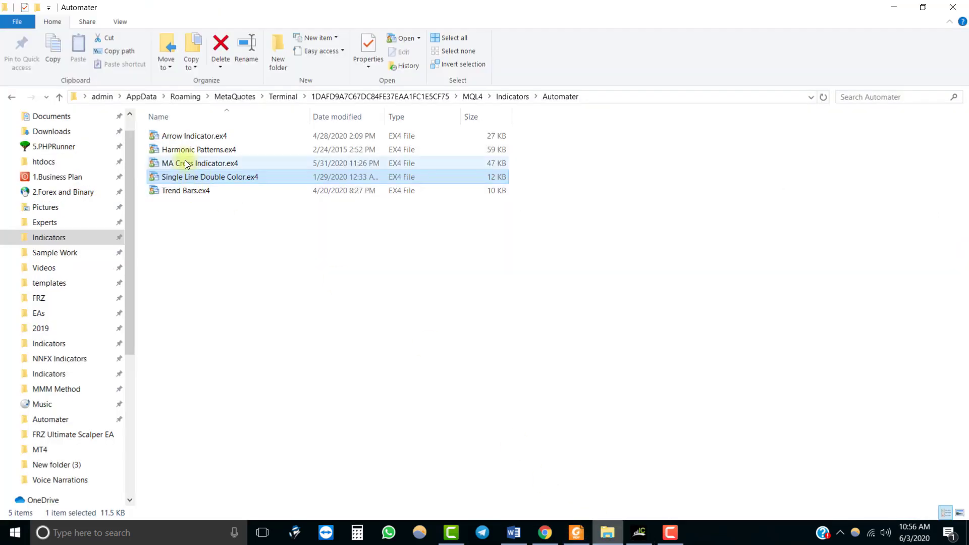
pyautogui.click(185, 164)
pyautogui.press('F2')
pyautogui.hotkey('ctrl', 'c')
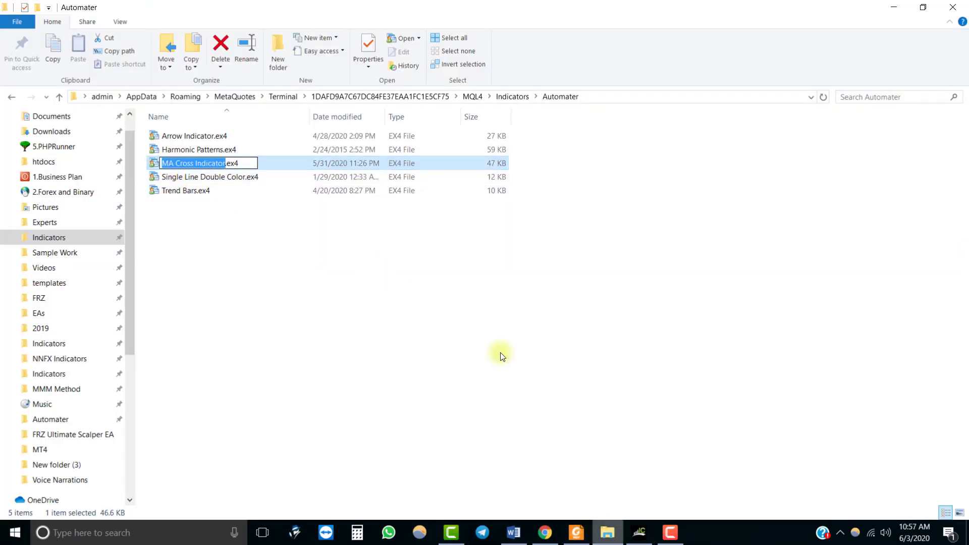
pyautogui.click(666, 535)
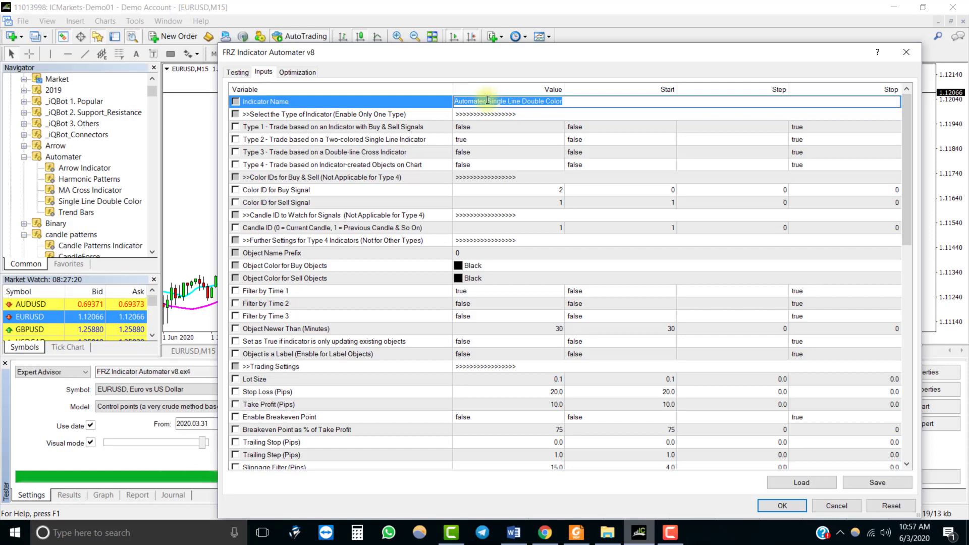
pyautogui.moveTo(489, 102); pyautogui.dragTo(640, 104)
pyautogui.hotkey('ctrl', 'v')
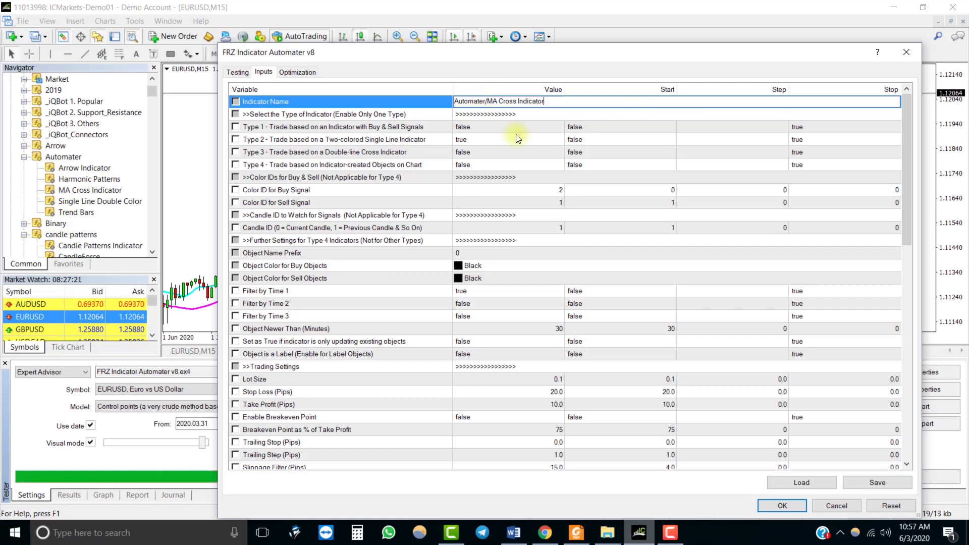
# Set Type 2 to false and Type 3 (Double-line Cross Indicator) to true, and accept the expert inputs
pyautogui.click(478, 129)
pyautogui.click(471, 140)
pyautogui.click(471, 140)
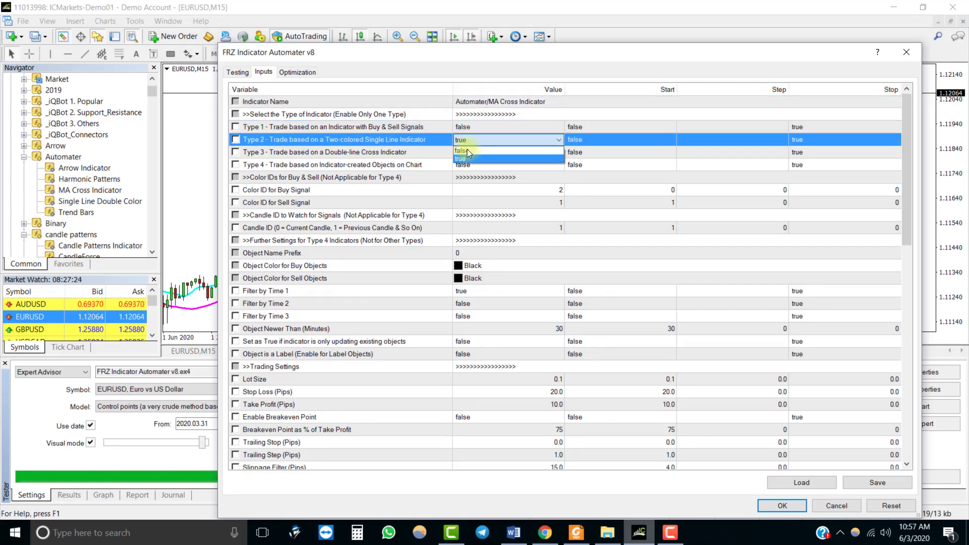
pyautogui.click(468, 150)
pyautogui.click(471, 151)
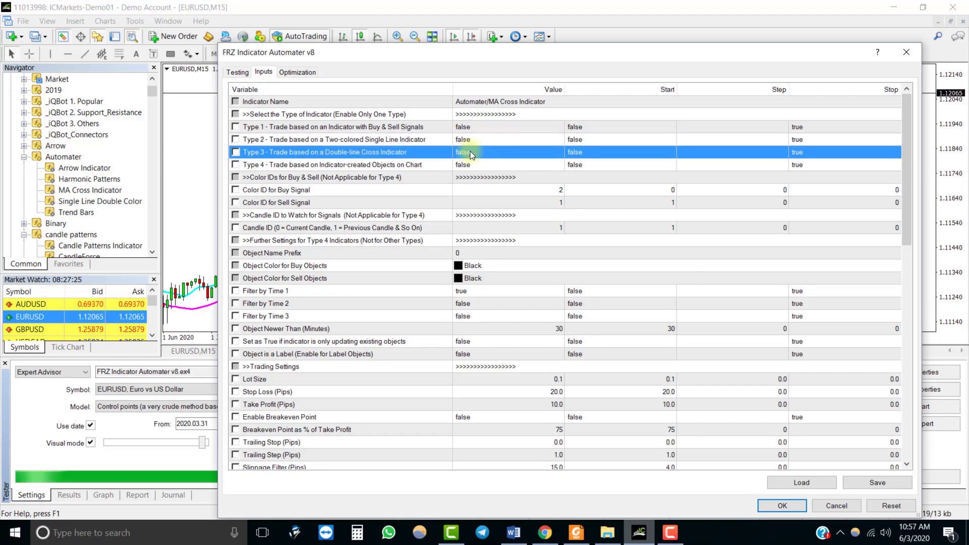
pyautogui.click(471, 150)
pyautogui.click(470, 150)
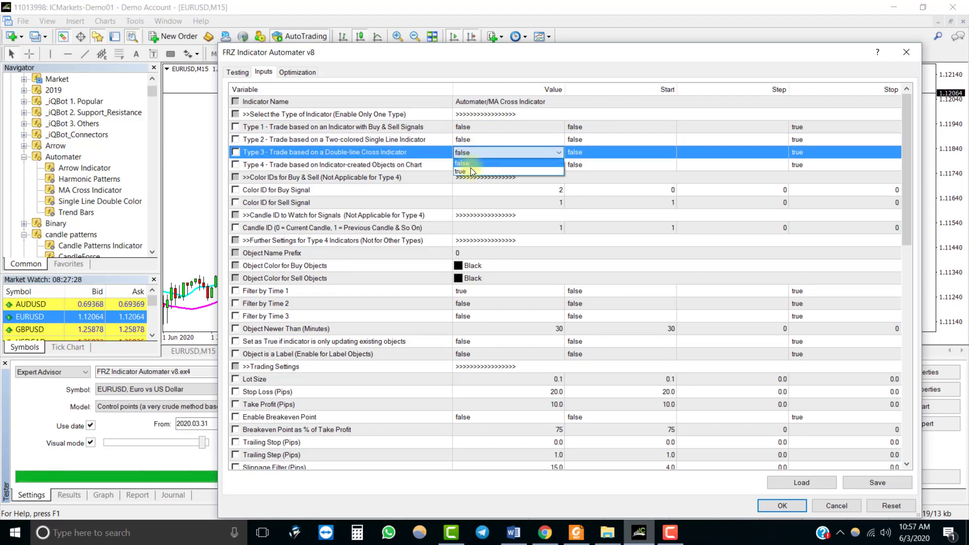
pyautogui.click(470, 170)
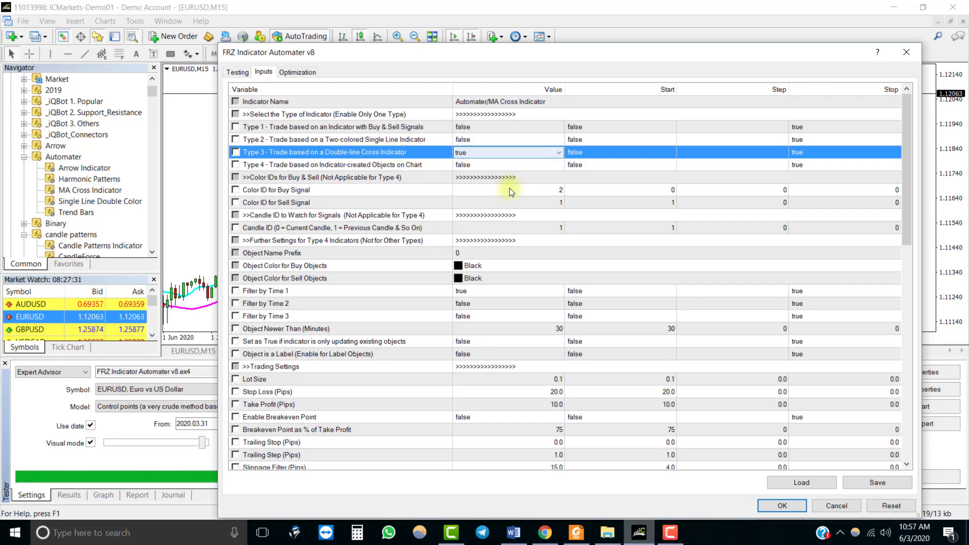
pyautogui.click(549, 190)
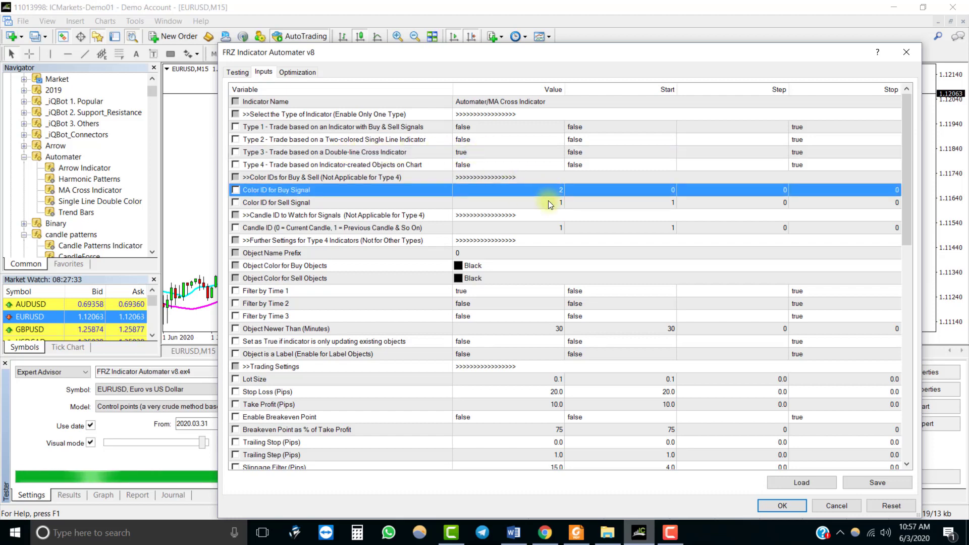
pyautogui.click(782, 506)
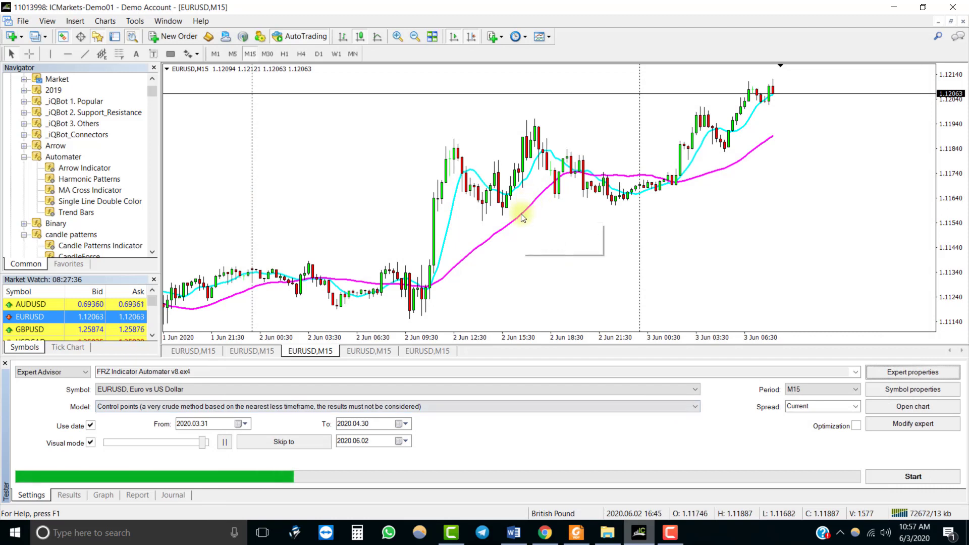
# Check the color IDs of the aqua and magenta lines in the MA Cross Indicator's properties
pyautogui.rightClick(521, 212)
pyautogui.click(534, 222)
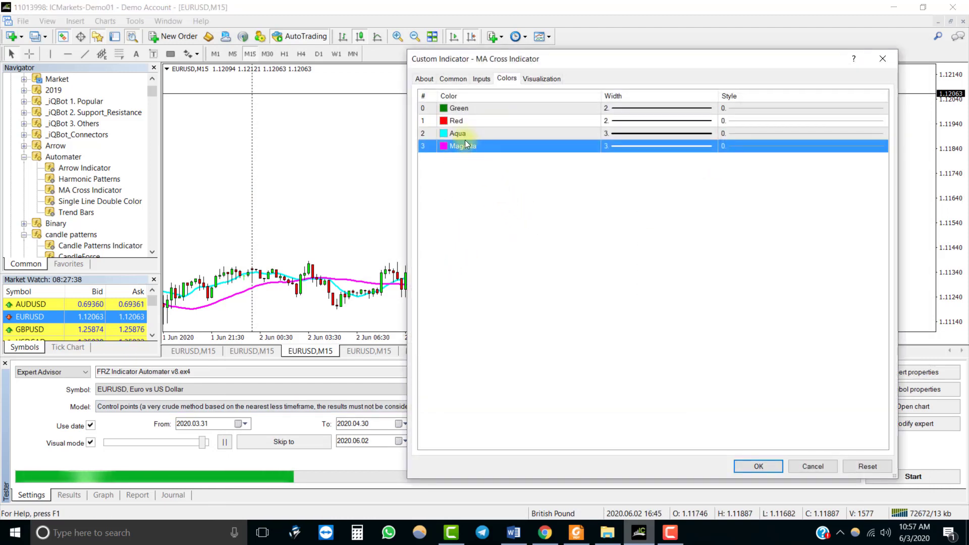
pyautogui.click(464, 135)
pyautogui.click(764, 467)
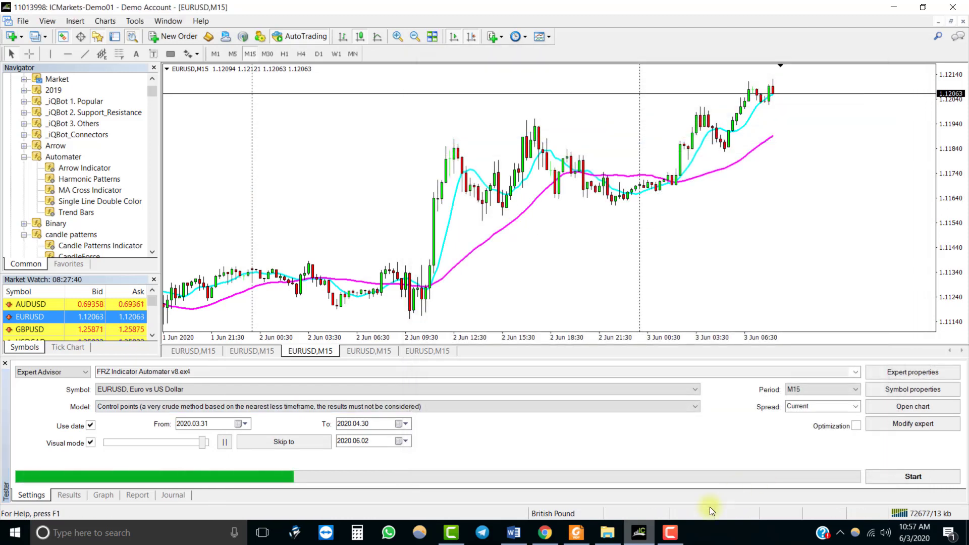
# Set the expert's Color ID for Buy Signal to 2 and Color ID for Sell Signal to 3, and accept the inputs
pyautogui.click(901, 374)
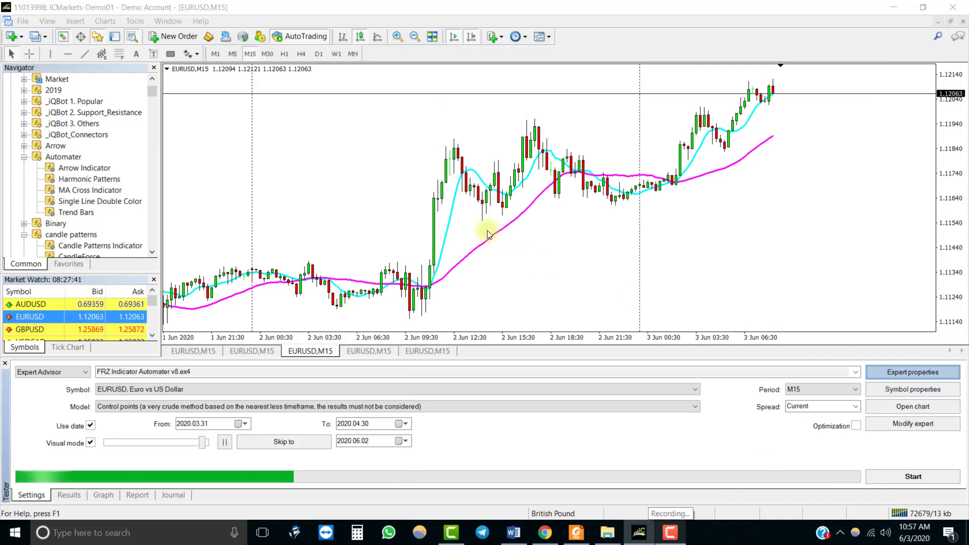
pyautogui.click(538, 192)
pyautogui.click(526, 203)
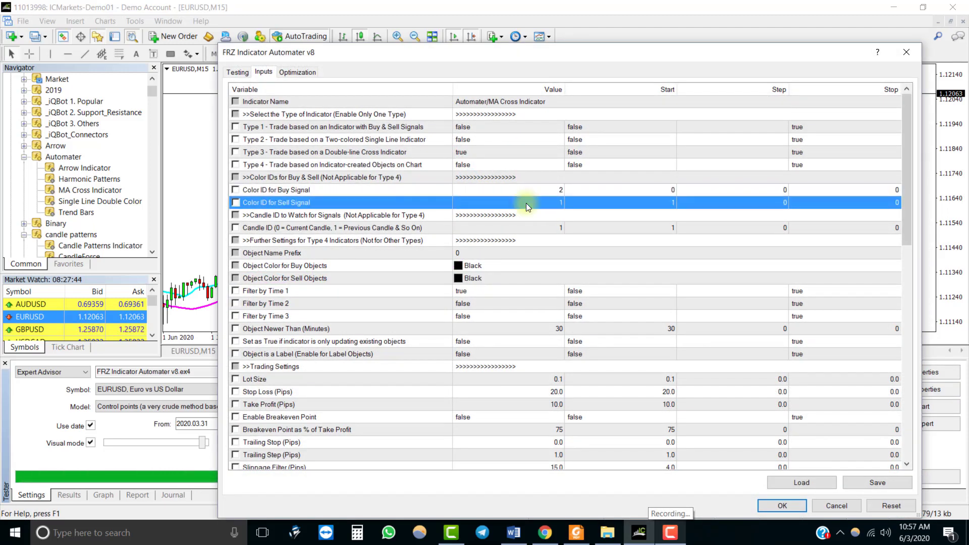
pyautogui.click(527, 203)
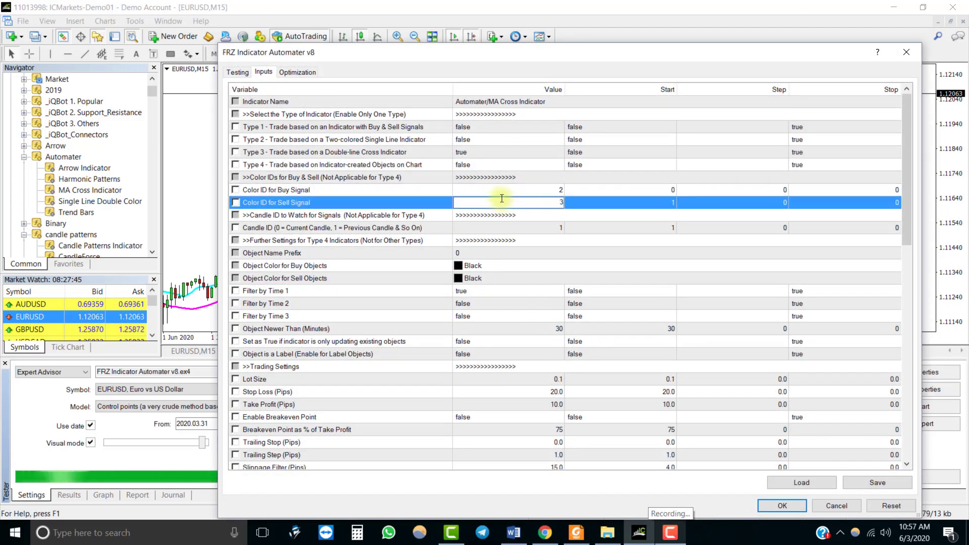
pyautogui.press('Return')
pyautogui.press('Return')
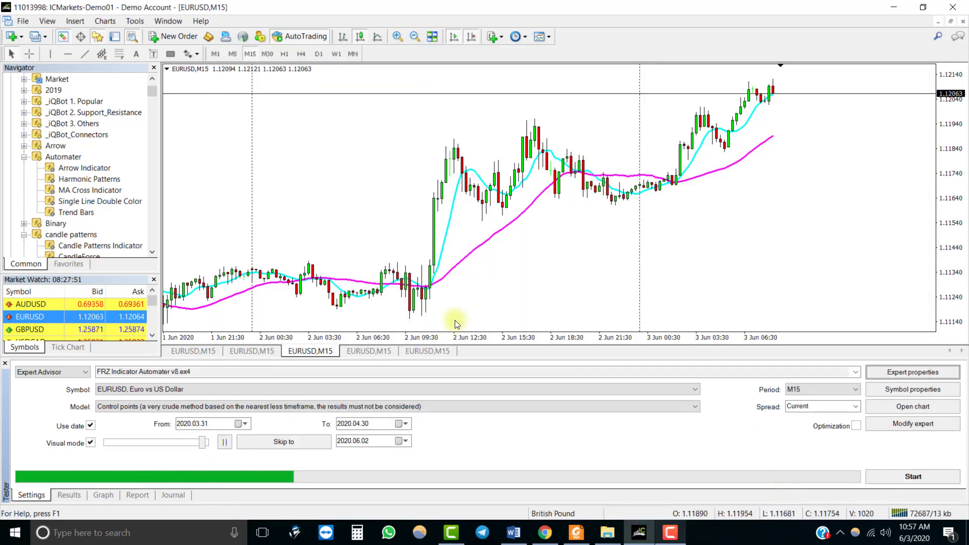
# Run the visual backtest with the MA Cross Indicator and pause it at a trade opened after a line crossing
pyautogui.click(914, 476)
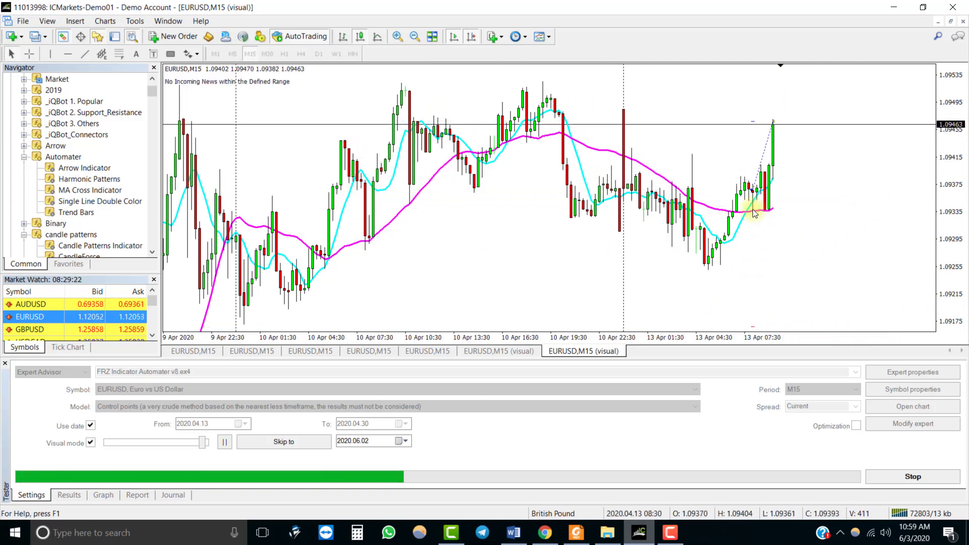
pyautogui.click(226, 443)
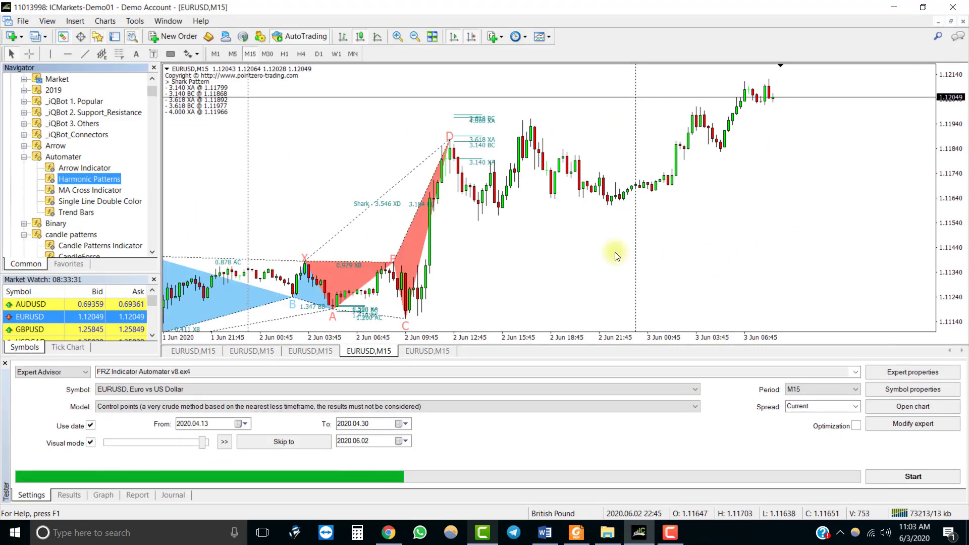
# Save the Harmonic Patterns chart as template FRZ Indicator Automater v8.tpl, overwriting the existing file
pyautogui.scroll(10, 353, 171)
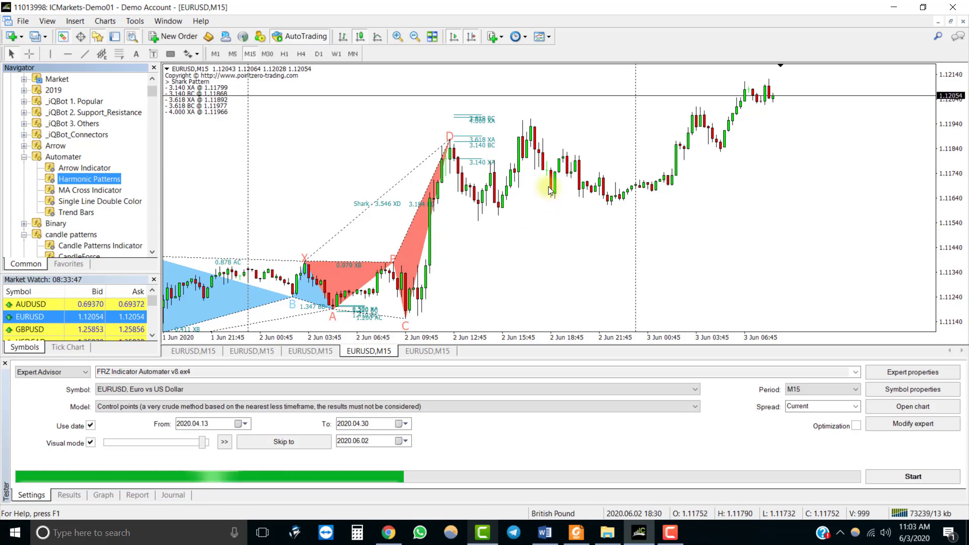
pyautogui.click(175, 373)
pyautogui.hotkey('ctrl', 'c')
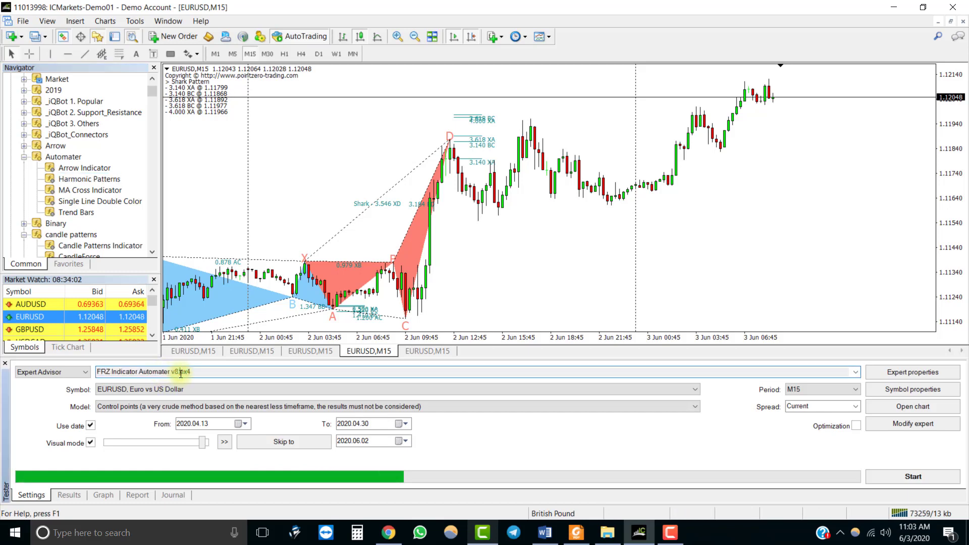
pyautogui.rightClick(229, 157)
pyautogui.moveTo(323, 275)
pyautogui.click(440, 275)
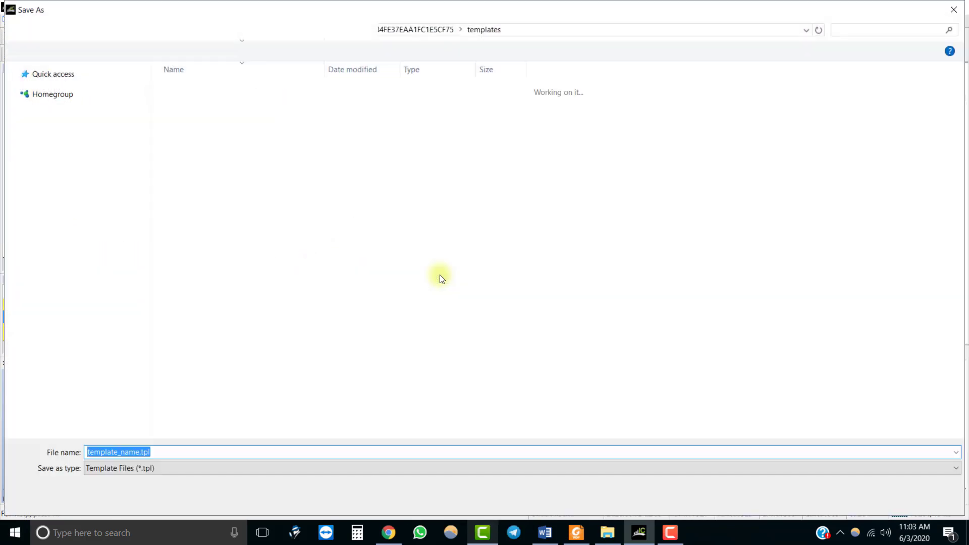
pyautogui.doubleClick(139, 453)
pyautogui.hotkey('ctrl', 'v')
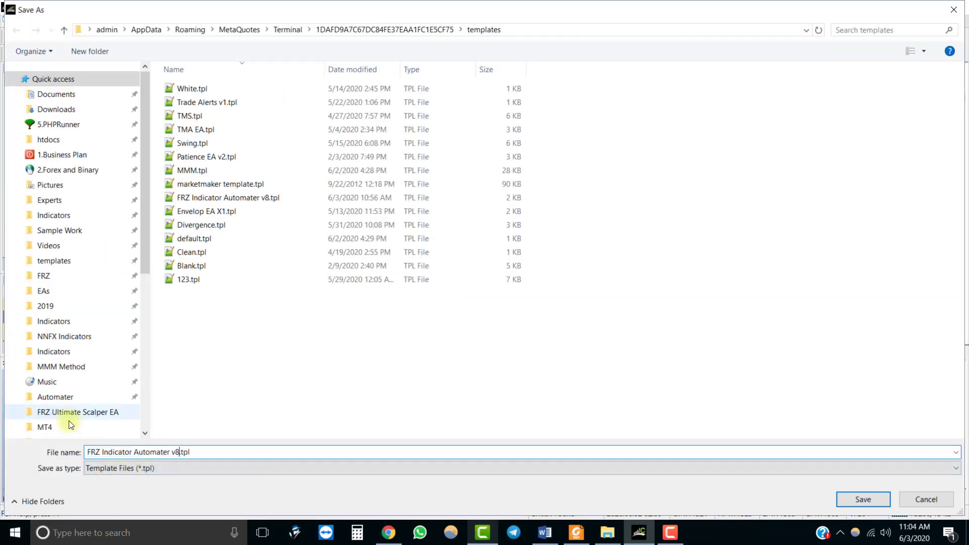
pyautogui.click(863, 500)
pyautogui.click(511, 266)
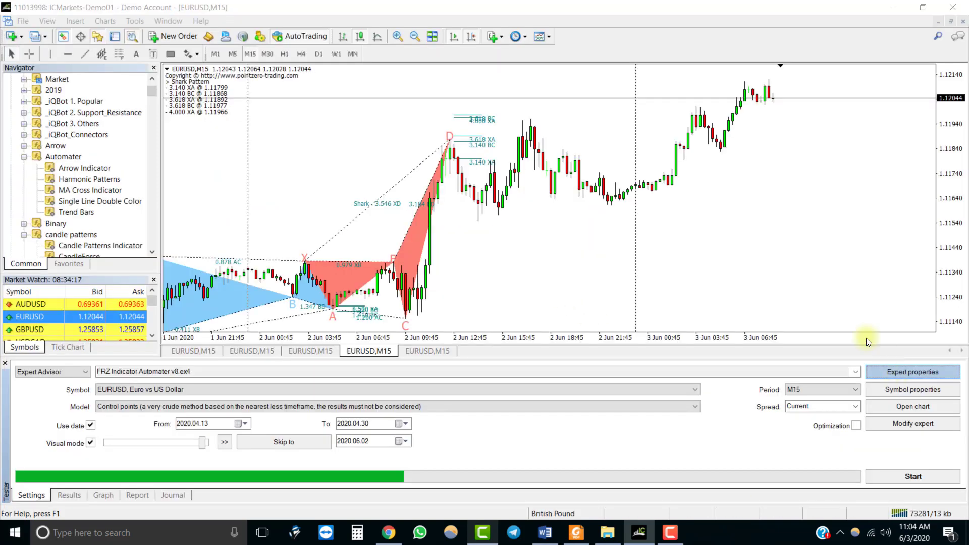
# Reset the expert inputs and set Indicator Name to Automater/Harmonic Patterns, copying the name from its .ex4 file in File Explorer
pyautogui.press('Return')
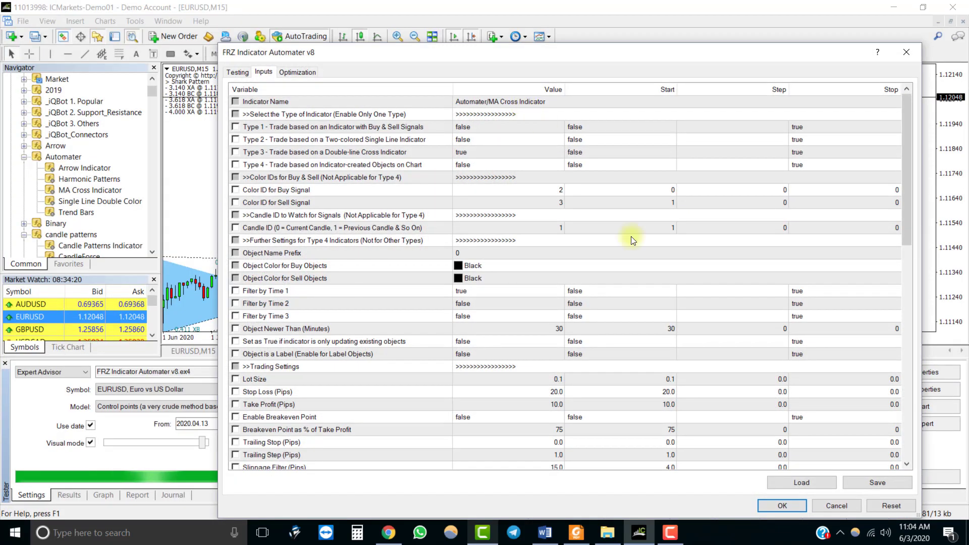
pyautogui.click(897, 505)
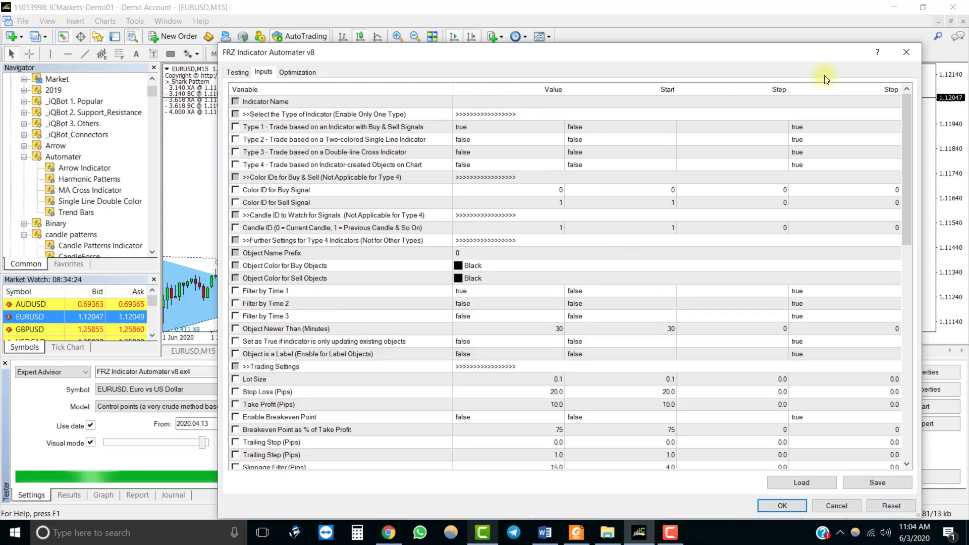
pyautogui.click(495, 103)
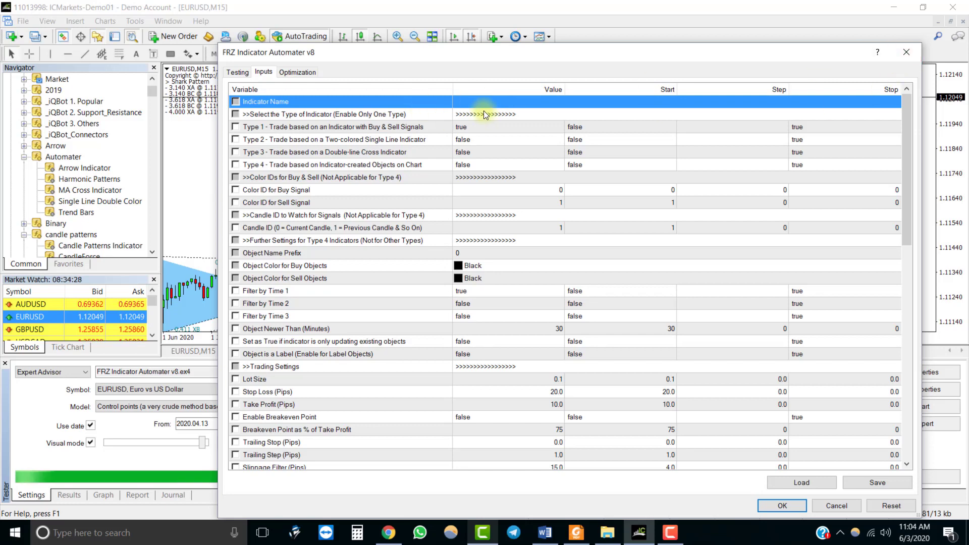
pyautogui.click(608, 533)
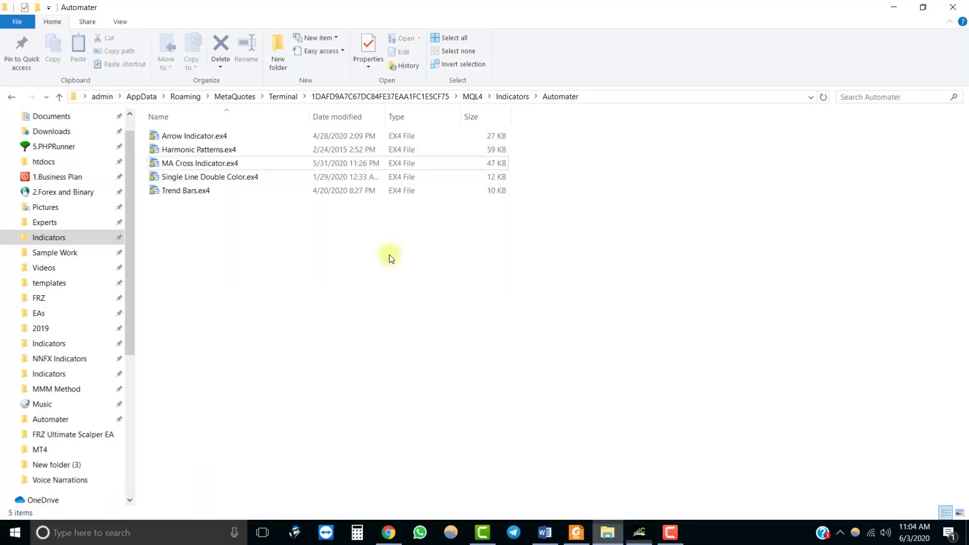
pyautogui.click(198, 150)
pyautogui.click(190, 150)
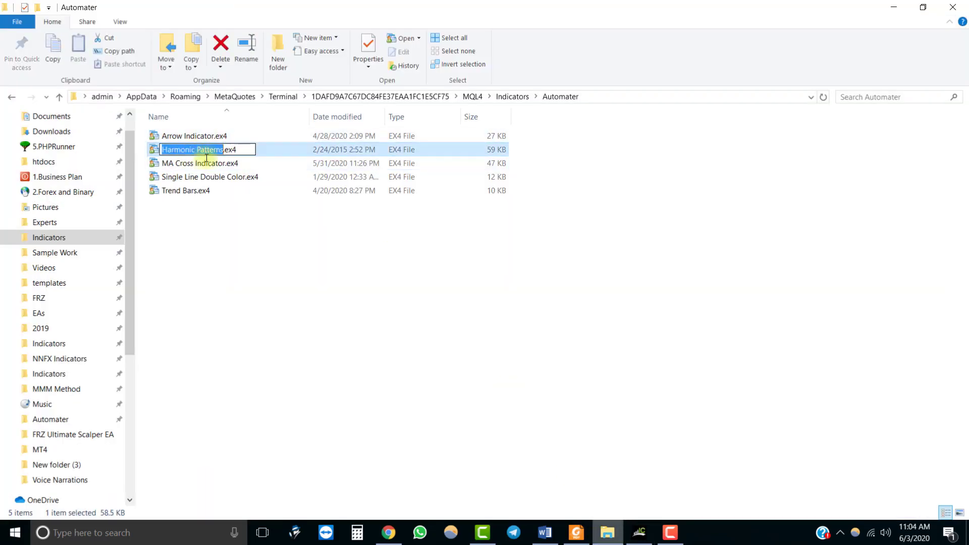
pyautogui.hotkey('ctrl', 'c')
pyautogui.press('Escape')
pyautogui.hotkey('alt', 'Tab')
pyautogui.hotkey('ctrl', 'v')
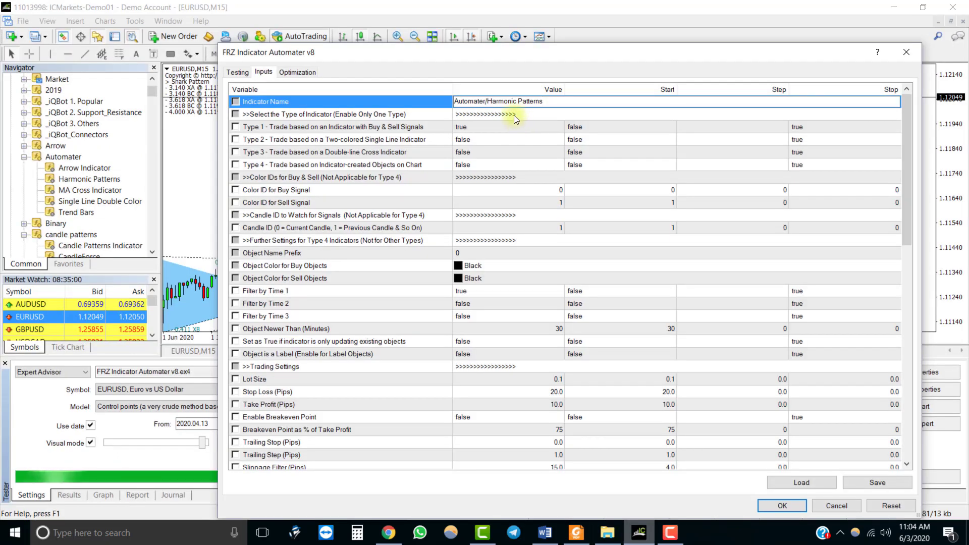
pyautogui.click(514, 115)
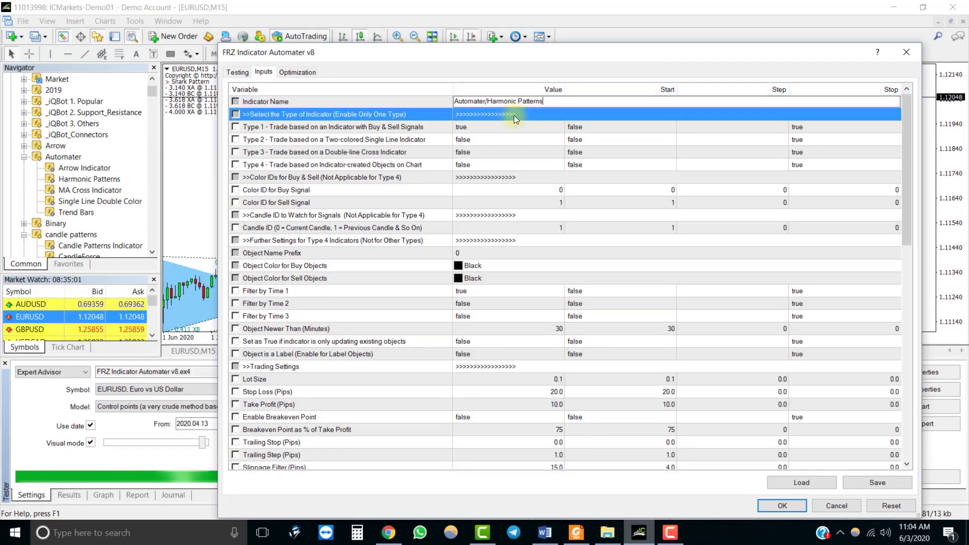
pyautogui.click(477, 100)
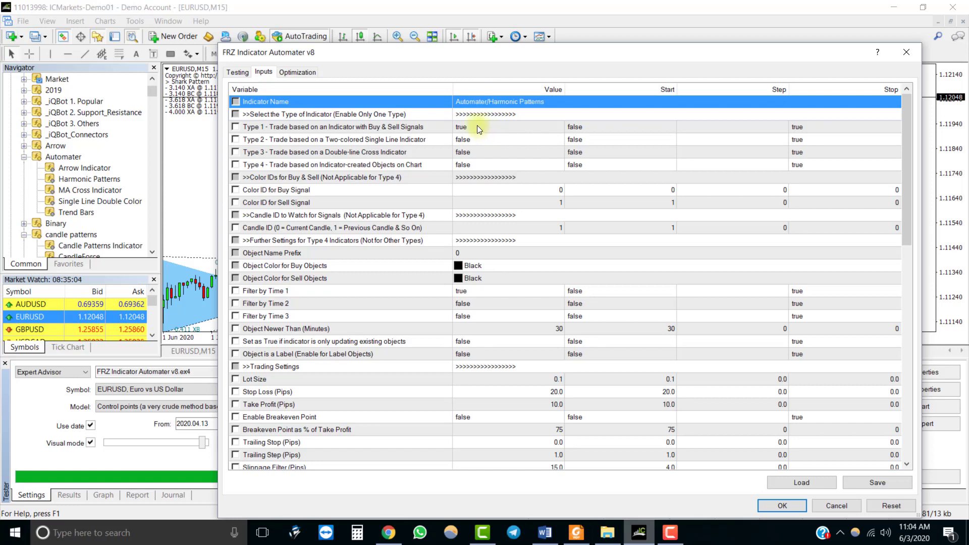
# Set Type 1 to false and Type 4 (Indicator-created Objects on Chart) to true, and accept the expert inputs
pyautogui.click(477, 125)
pyautogui.click(478, 125)
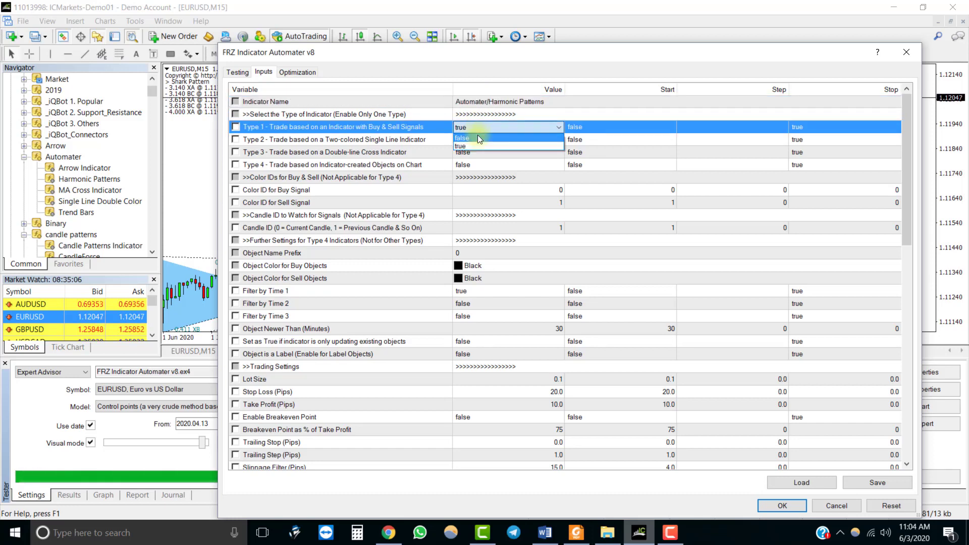
pyautogui.click(477, 137)
pyautogui.click(392, 140)
pyautogui.click(392, 152)
pyautogui.click(337, 165)
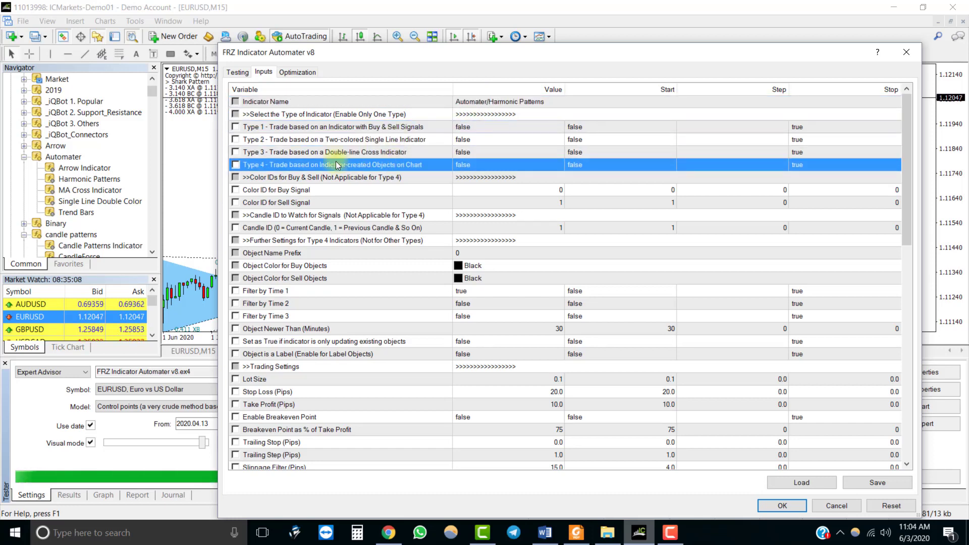
pyautogui.click(468, 165)
pyautogui.click(467, 184)
pyautogui.click(270, 179)
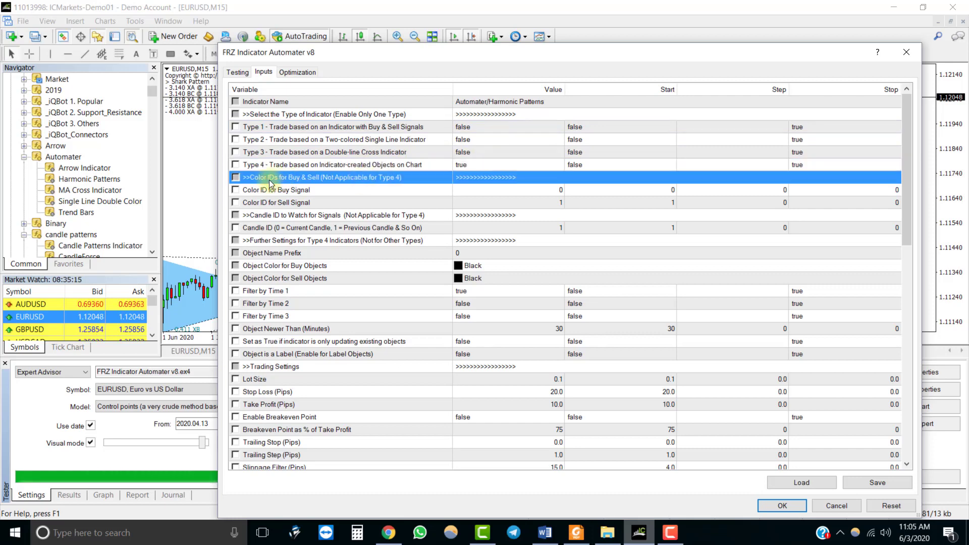
pyautogui.click(287, 217)
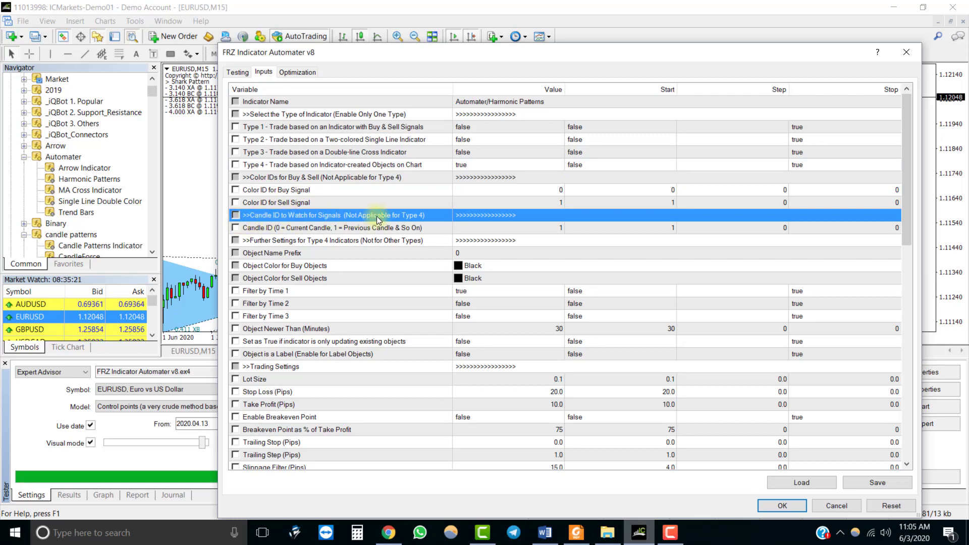
pyautogui.click(361, 240)
pyautogui.scroll(-2, 300, 180)
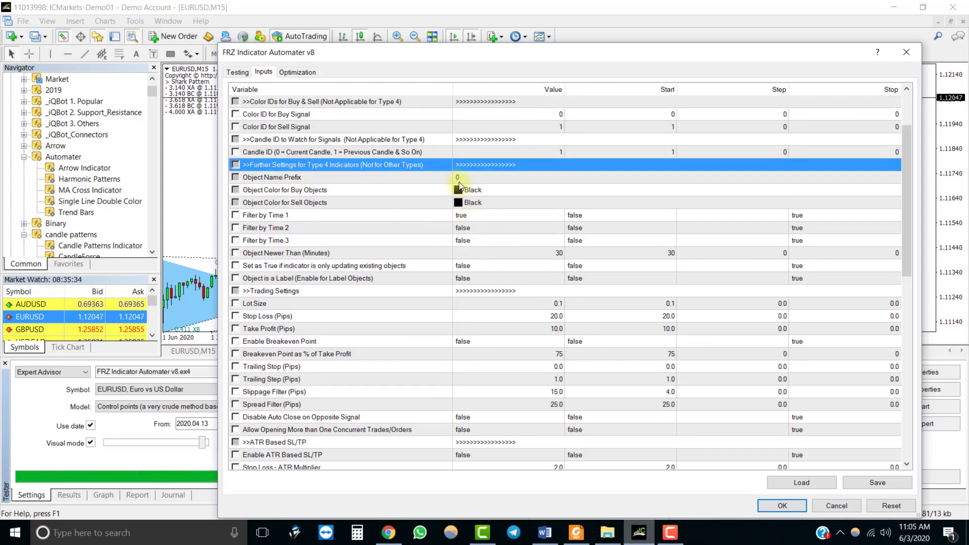
pyautogui.click(323, 179)
pyautogui.click(783, 506)
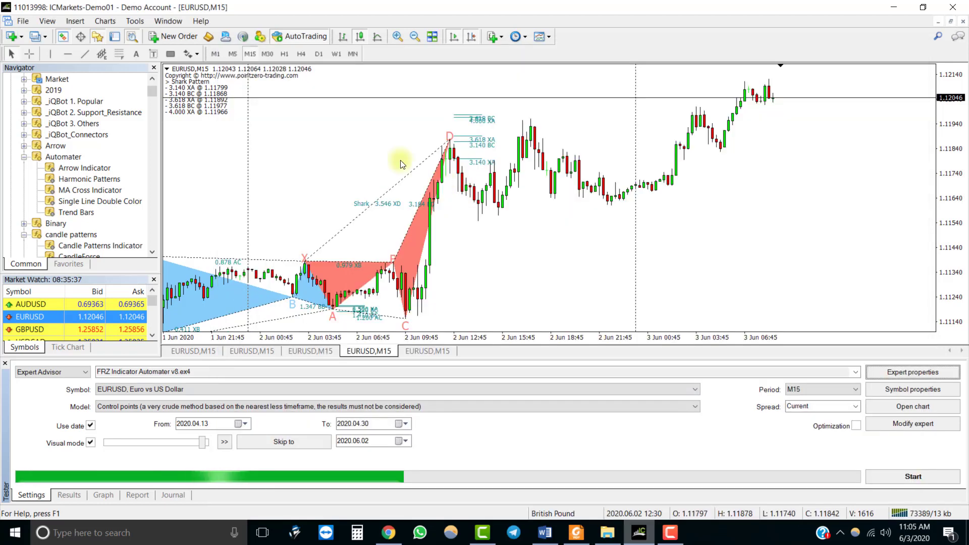
# Sort the chart's object list by object type and examine the triangles' names and the color of one of them
pyautogui.rightClick(378, 138)
pyautogui.click(414, 223)
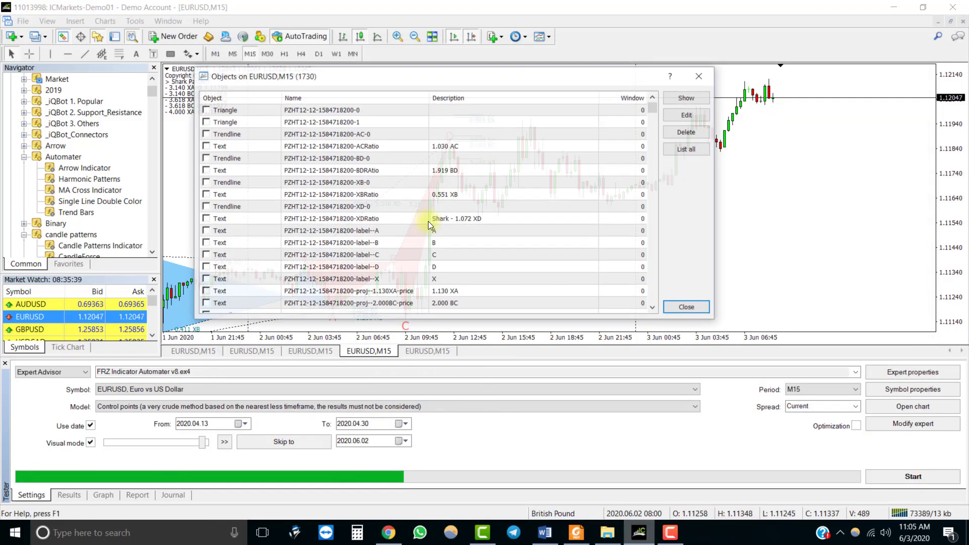
pyautogui.click(243, 98)
pyautogui.scroll(-15, 238, 160)
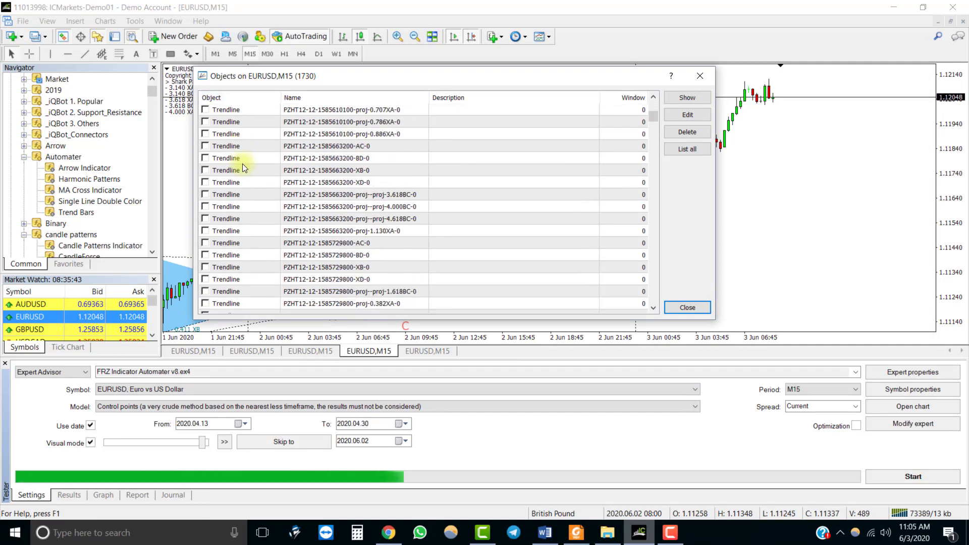
pyautogui.scroll(-4, 564, 197)
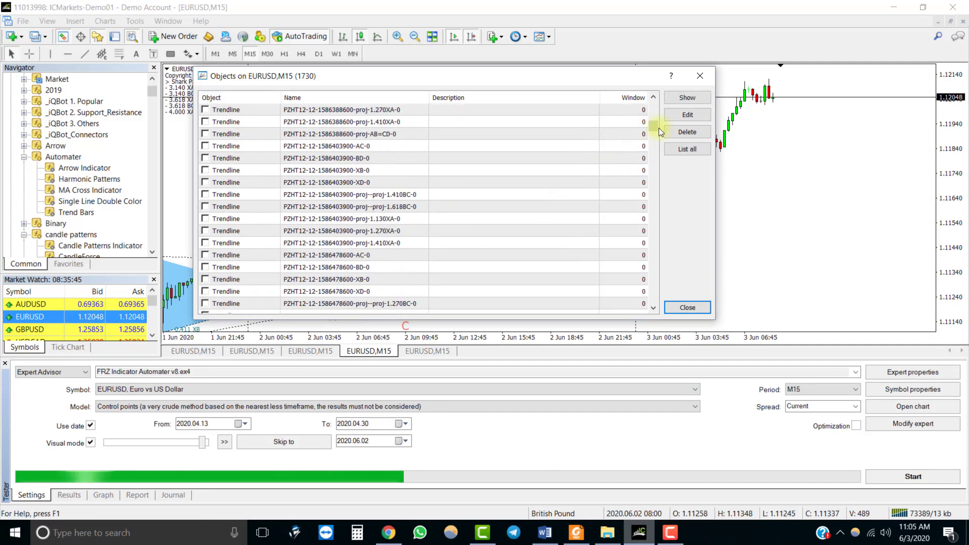
pyautogui.moveTo(659, 129); pyautogui.dragTo(650, 194)
pyautogui.doubleClick(233, 183)
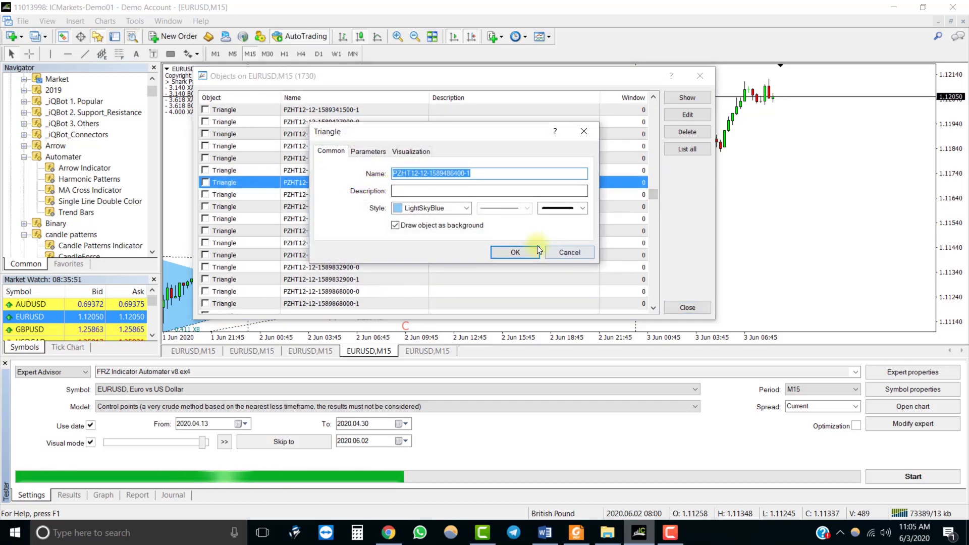
pyautogui.click(572, 254)
pyautogui.click(295, 195)
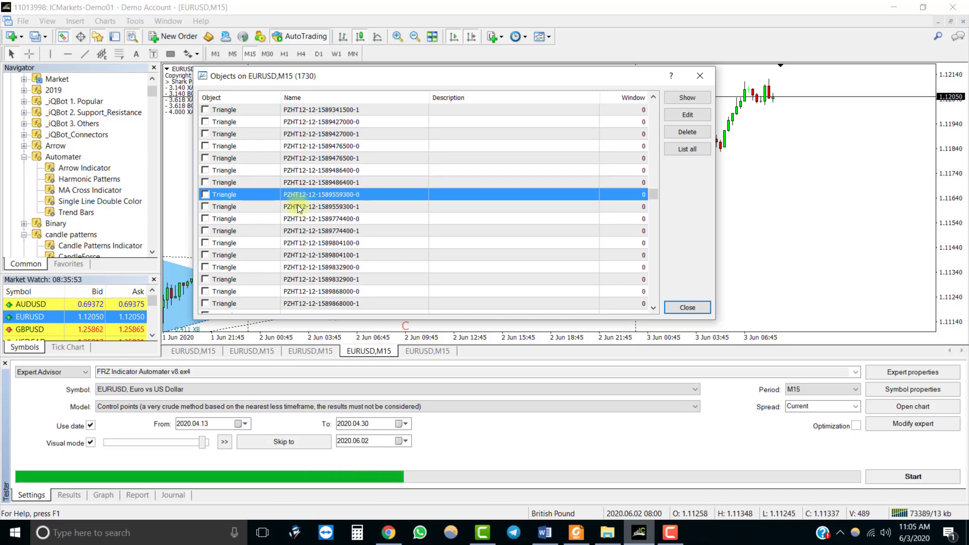
pyautogui.click(298, 207)
pyautogui.click(299, 219)
pyautogui.click(300, 232)
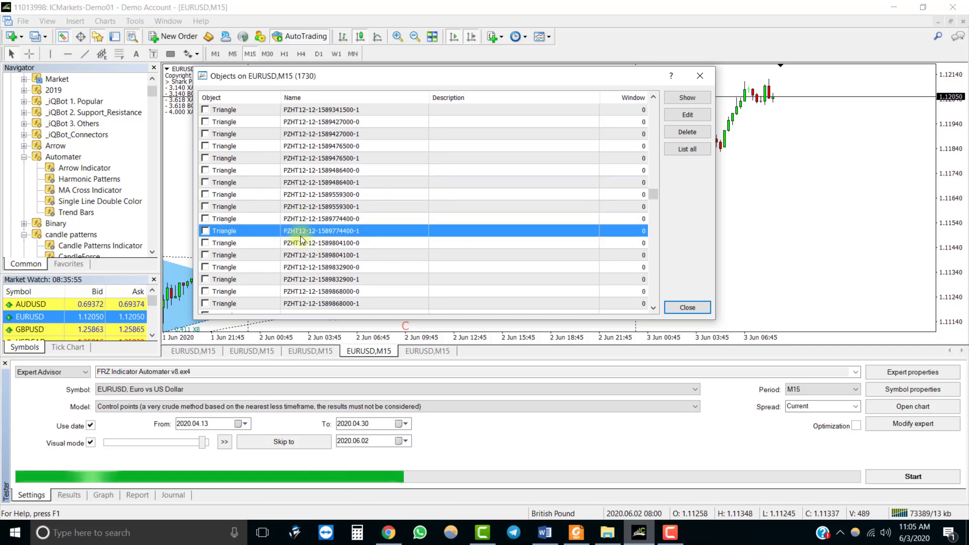
# Copy the prefix PZHT12 from a triangle's name and set it as the Object Name Prefix in the expert inputs
pyautogui.doubleClick(296, 170)
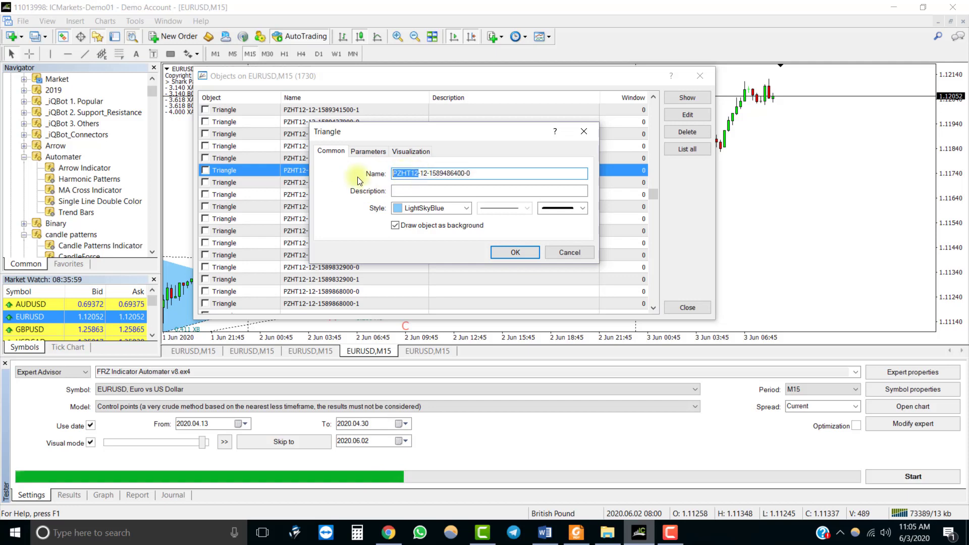
pyautogui.rightClick(398, 174)
pyautogui.click(418, 195)
pyautogui.click(580, 258)
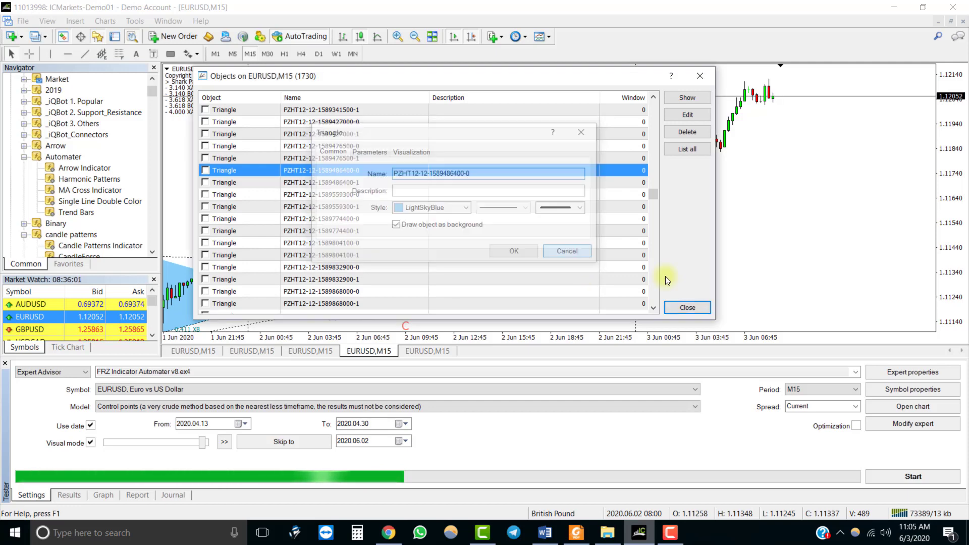
pyautogui.click(699, 306)
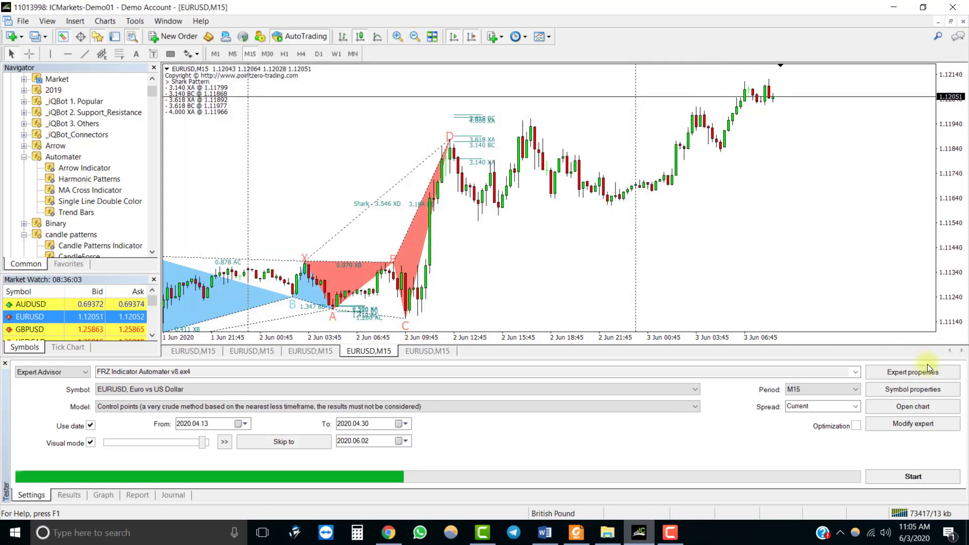
pyautogui.click(919, 372)
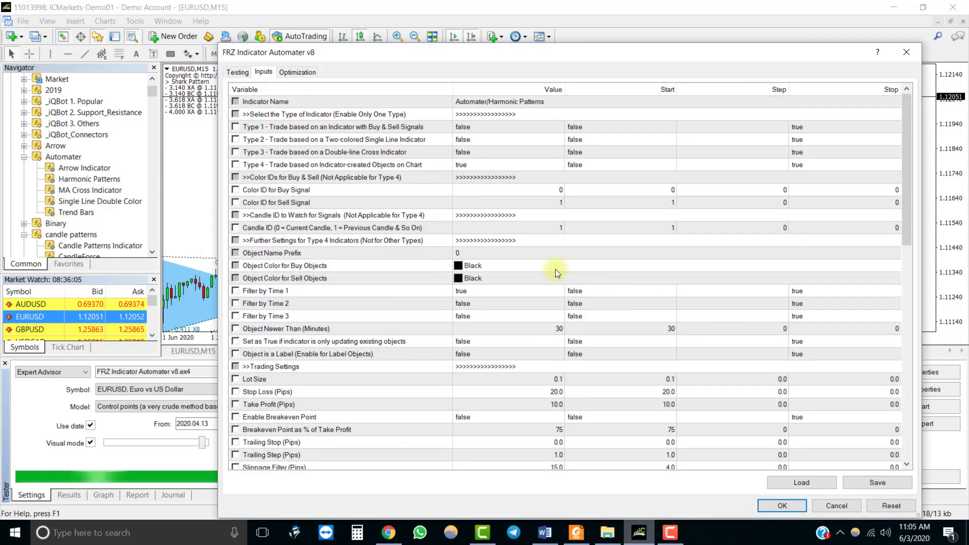
pyautogui.doubleClick(482, 256)
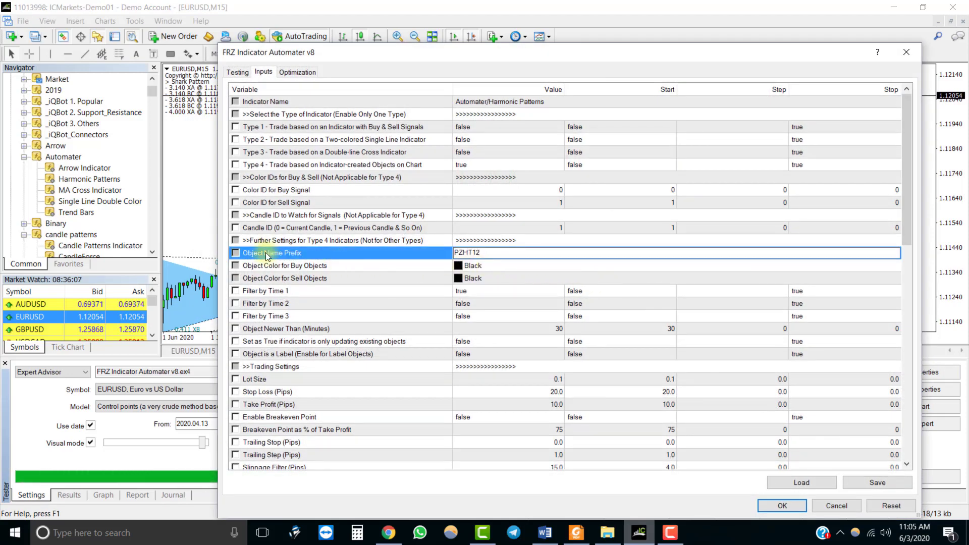
pyautogui.click(301, 268)
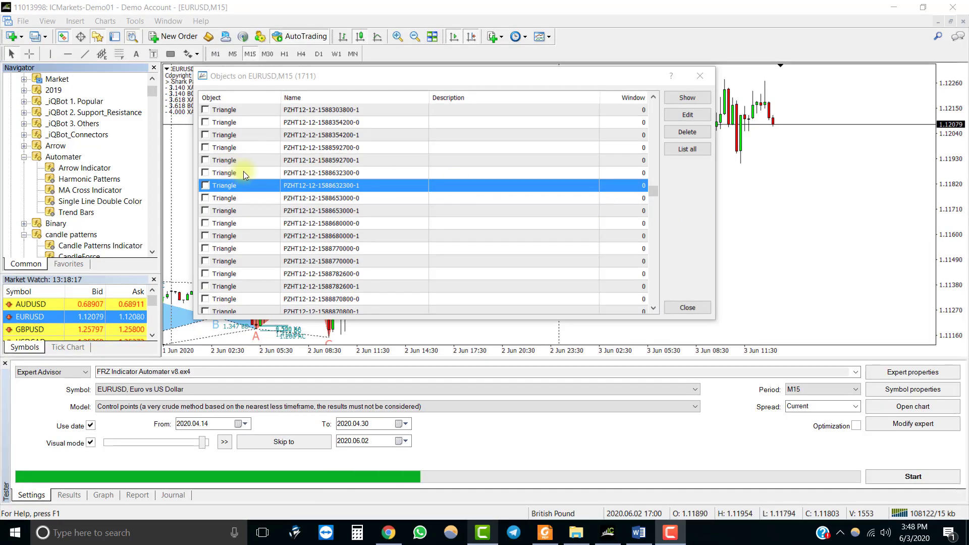
pyautogui.doubleClick(244, 172)
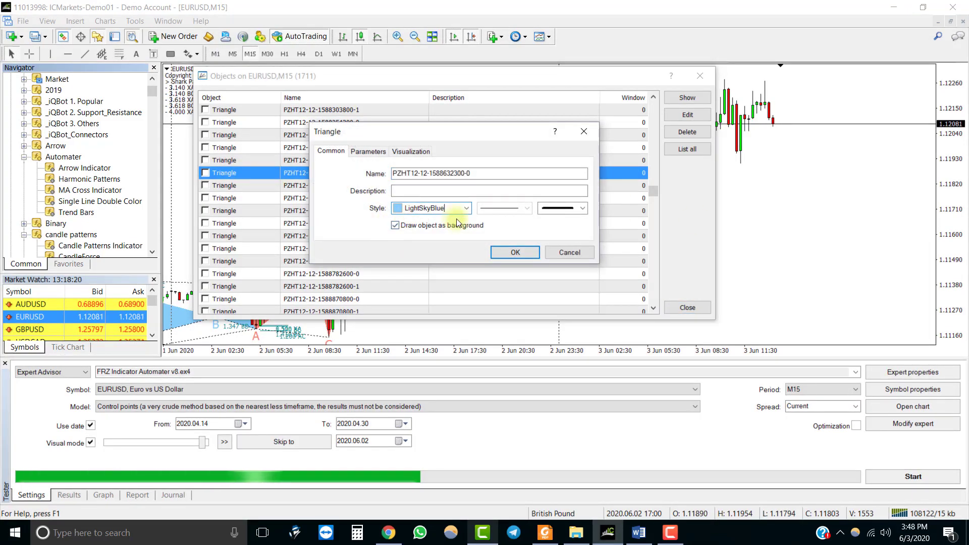
pyautogui.click(516, 254)
pyautogui.click(248, 186)
pyautogui.doubleClick(247, 188)
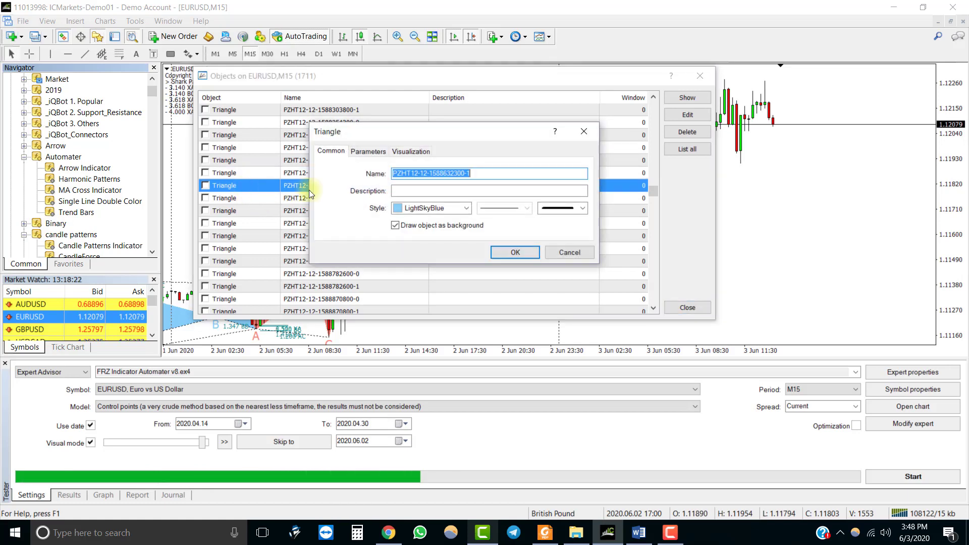
pyautogui.click(515, 252)
pyautogui.doubleClick(253, 199)
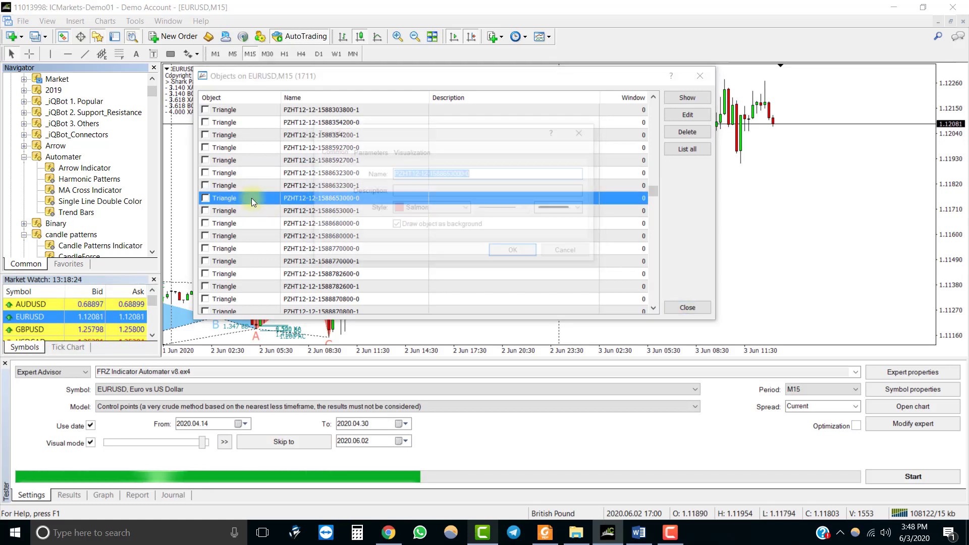
pyautogui.click(438, 208)
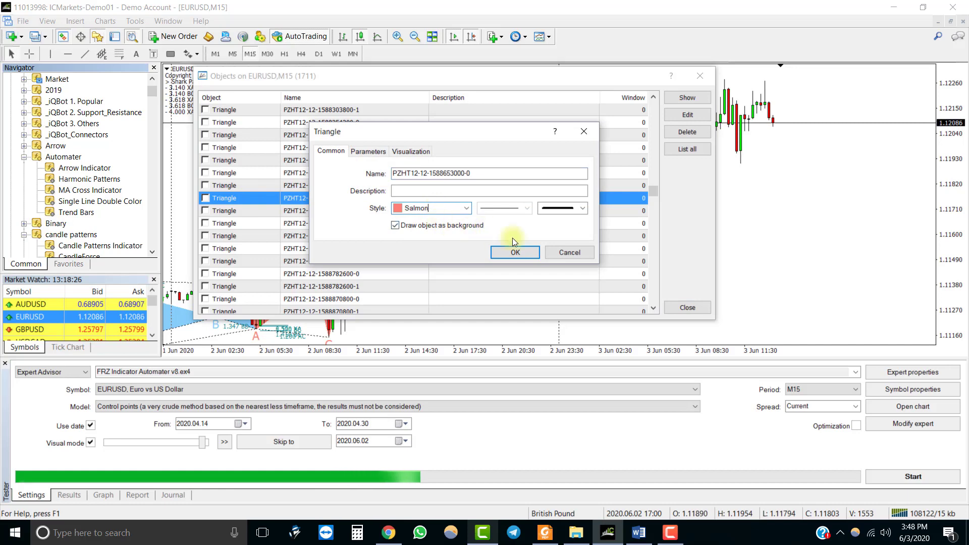
pyautogui.click(527, 254)
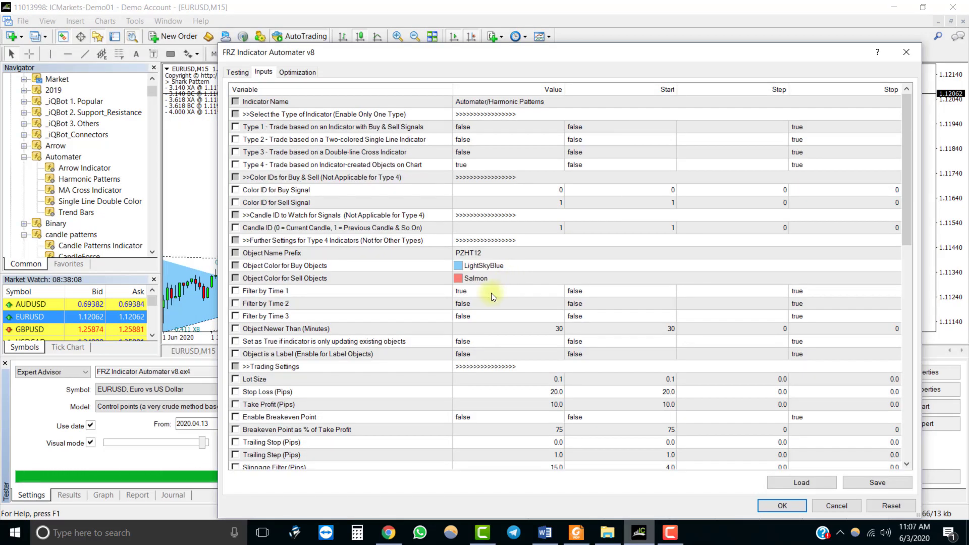
pyautogui.click(492, 293)
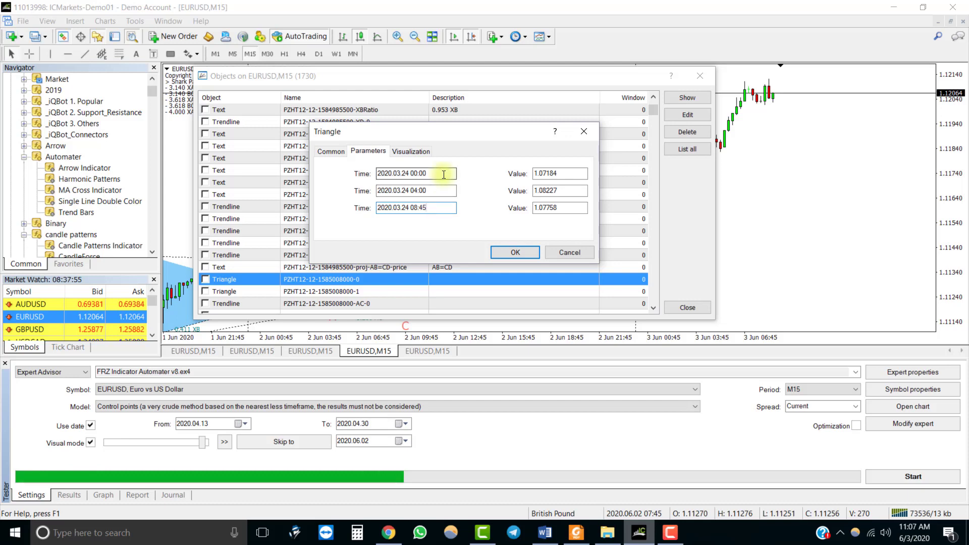
pyautogui.click(442, 191)
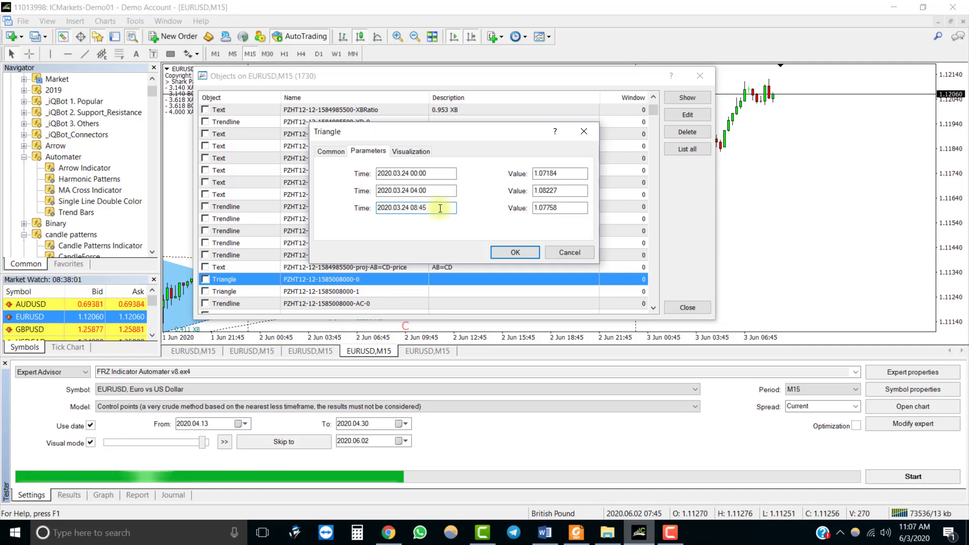
pyautogui.moveTo(440, 209); pyautogui.dragTo(361, 208)
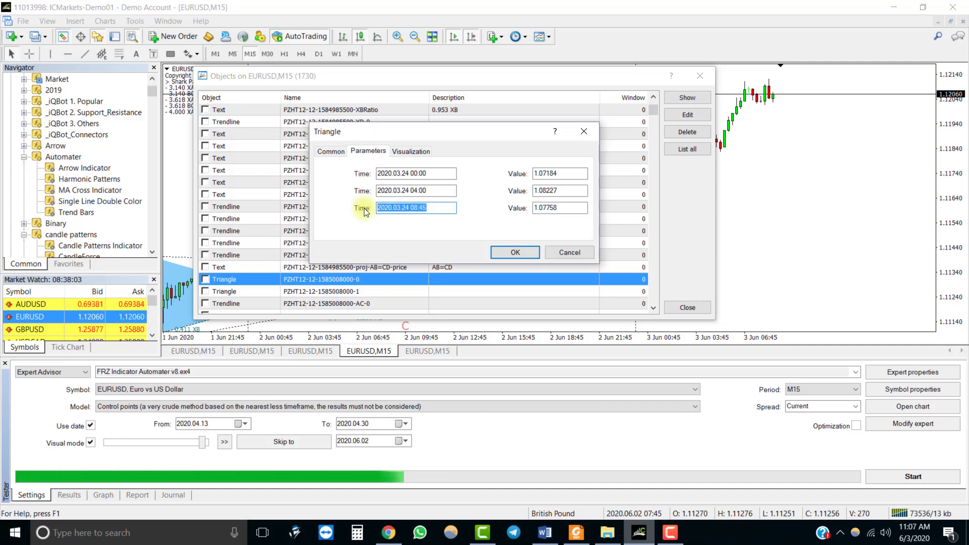
pyautogui.click(516, 250)
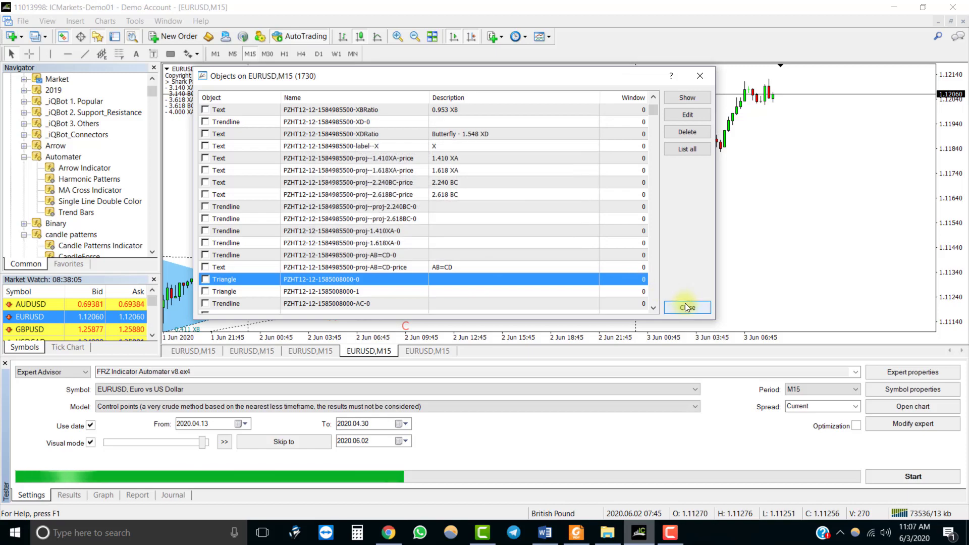
pyautogui.click(686, 305)
# Set Filter by Time 1 to false and Filter by Time 3 to true in the expert inputs
pyautogui.click(913, 372)
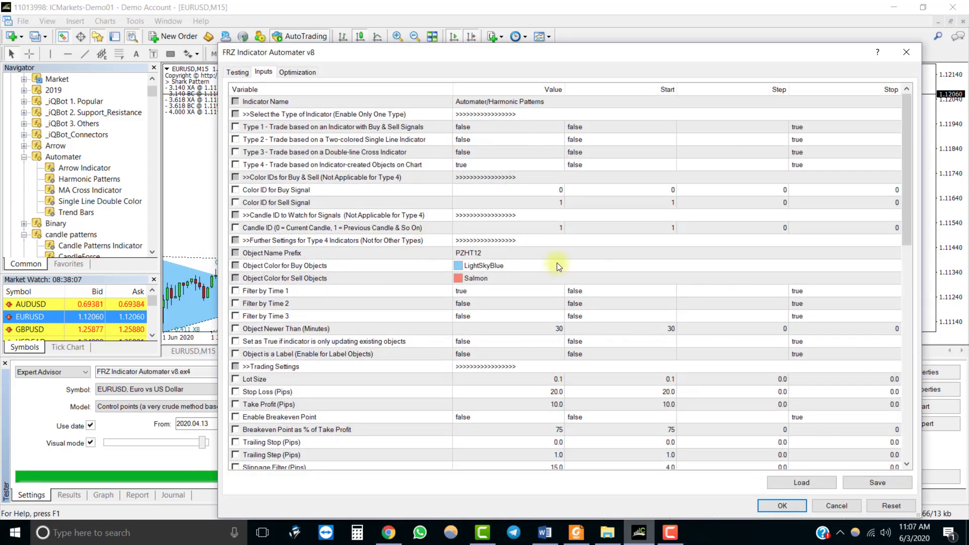
pyautogui.click(485, 296)
pyautogui.click(485, 295)
pyautogui.click(484, 296)
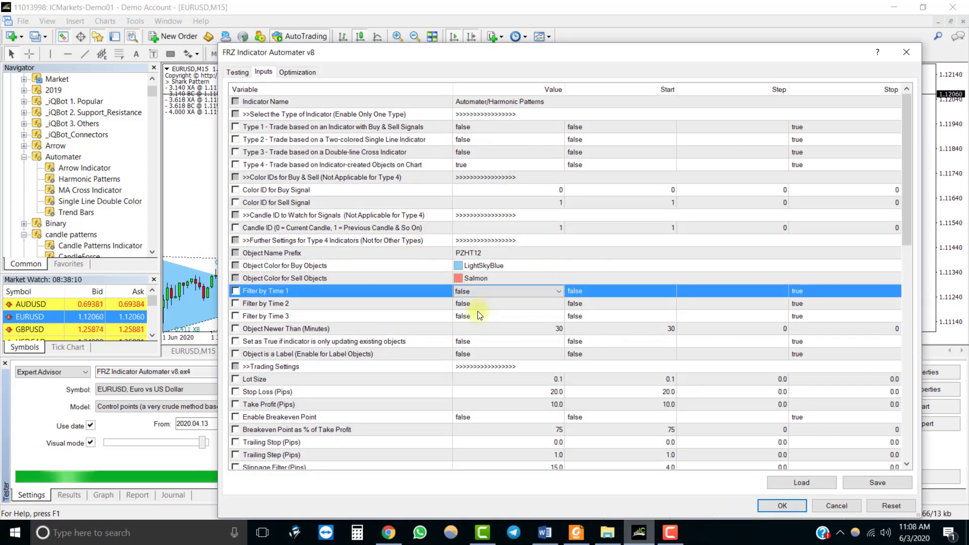
pyautogui.click(475, 314)
pyautogui.click(475, 314)
pyautogui.click(485, 335)
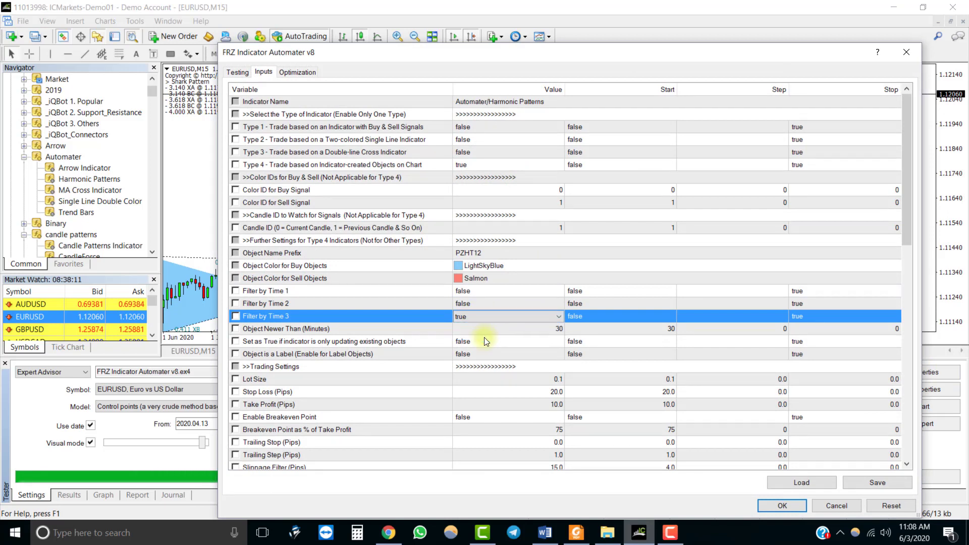
# Review the object age, existing-object update and label settings plus the trading inputs, and pause the running visual backtest
pyautogui.click(481, 332)
pyautogui.scroll(-2, 531, 254)
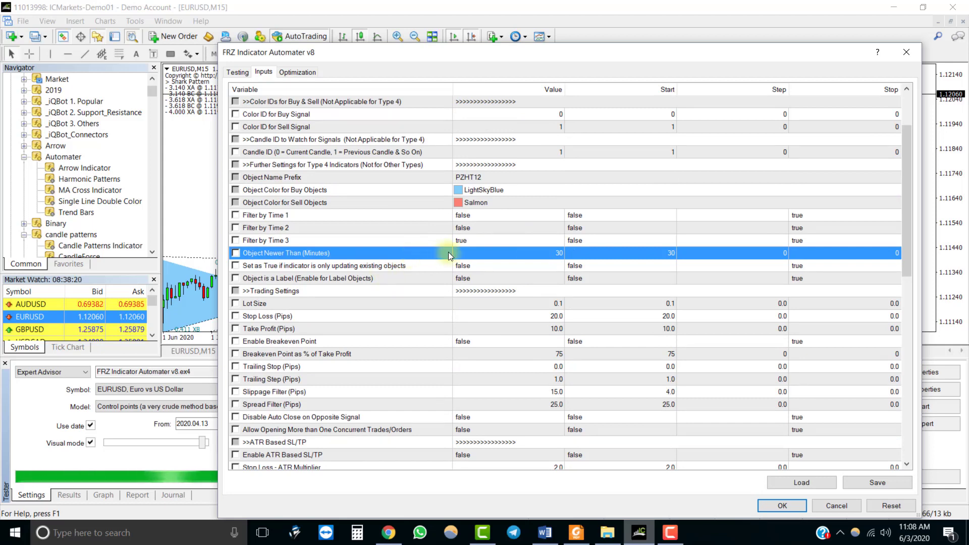
pyautogui.click(431, 264)
pyautogui.scroll(-2, 431, 264)
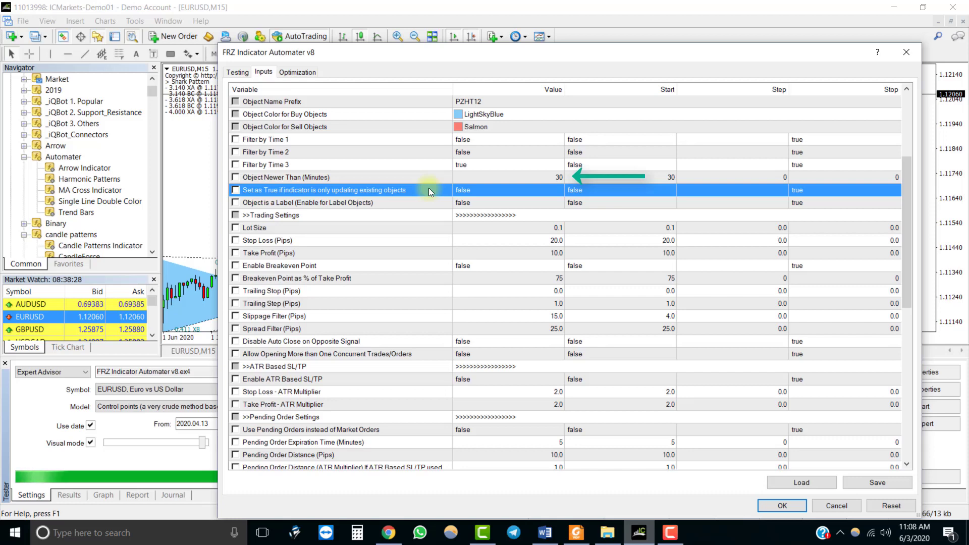
pyautogui.click(476, 205)
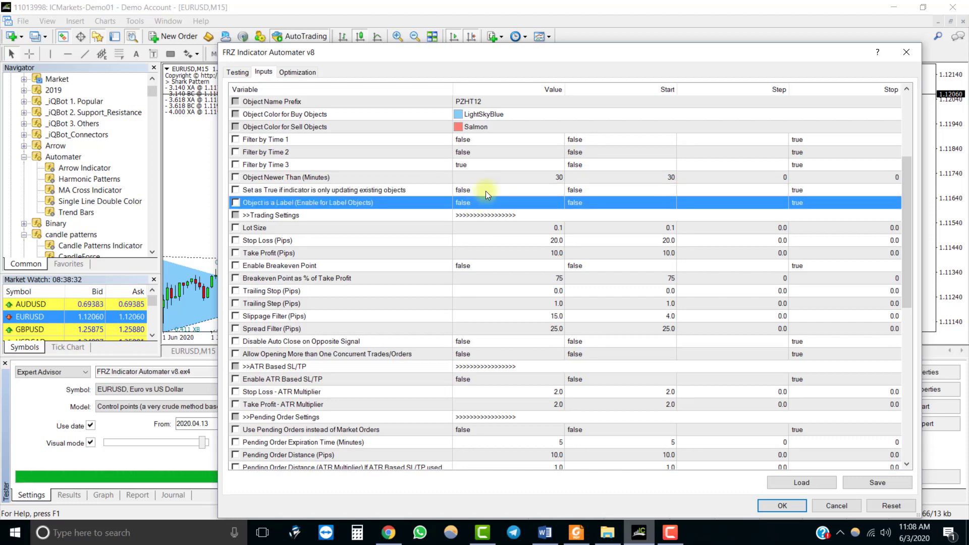
pyautogui.click(486, 191)
pyautogui.click(485, 202)
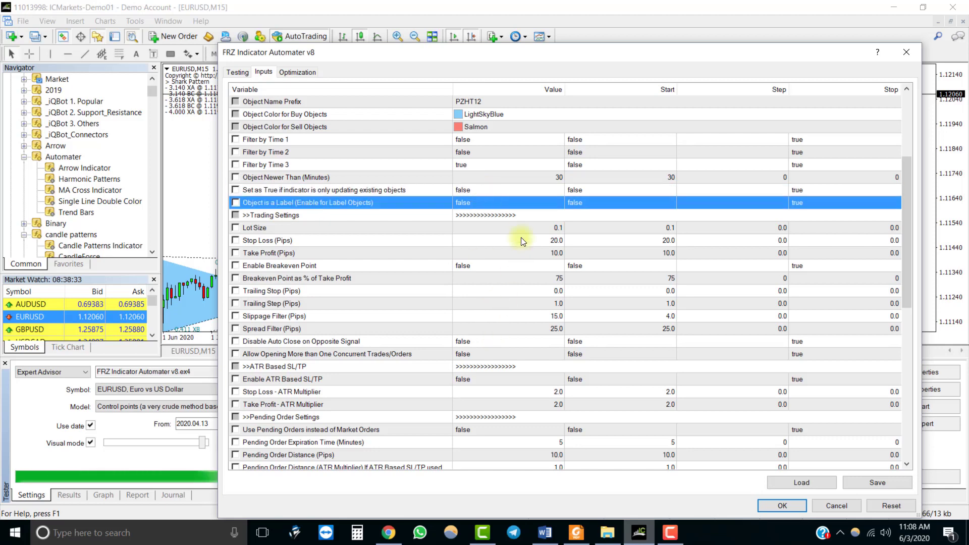
pyautogui.scroll(2, 476, 197)
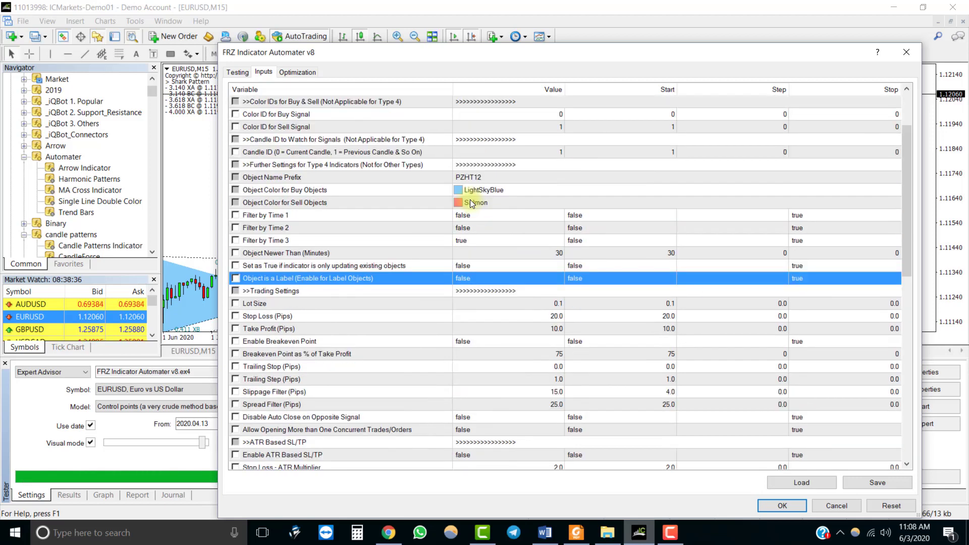
pyautogui.scroll(-12, 453, 248)
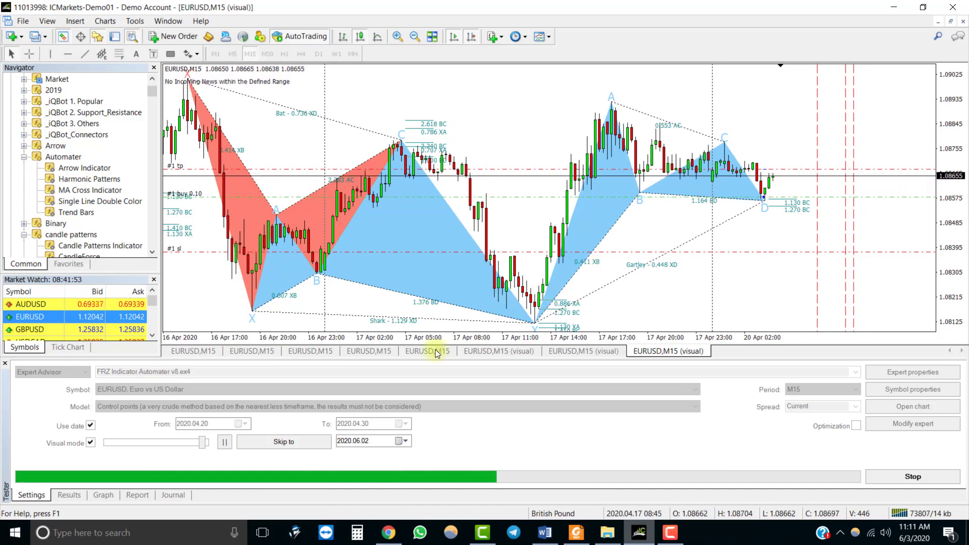
pyautogui.click(225, 442)
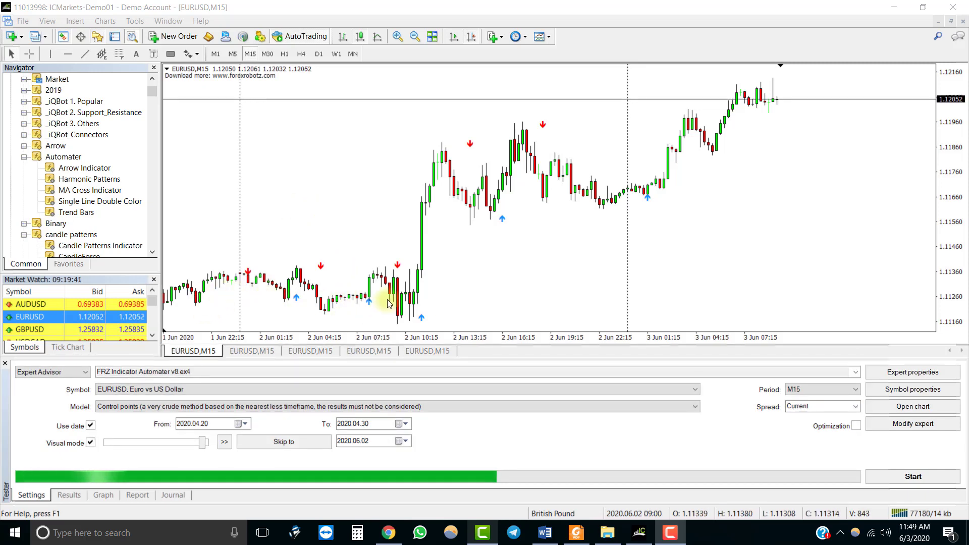
# Look through the single-line and Trend Bars charts, and inspect the indicator list of the Trend Bars chart
pyautogui.click(259, 350)
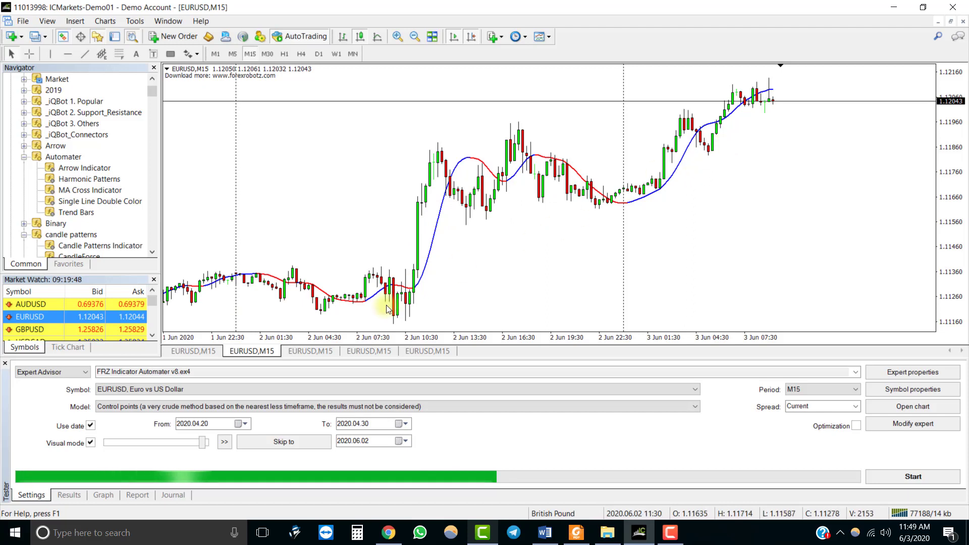
pyautogui.click(310, 351)
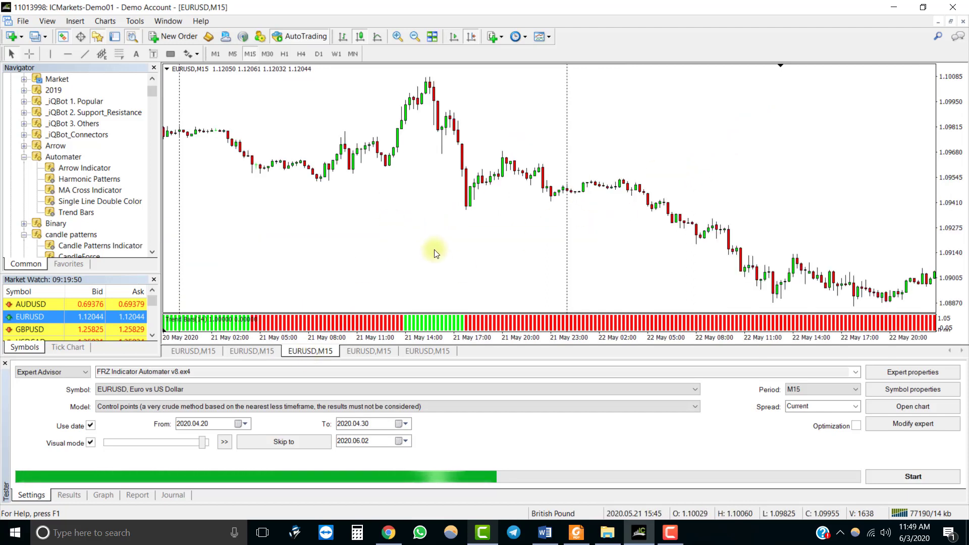
pyautogui.scroll(5, 432, 248)
pyautogui.scroll(3, 431, 254)
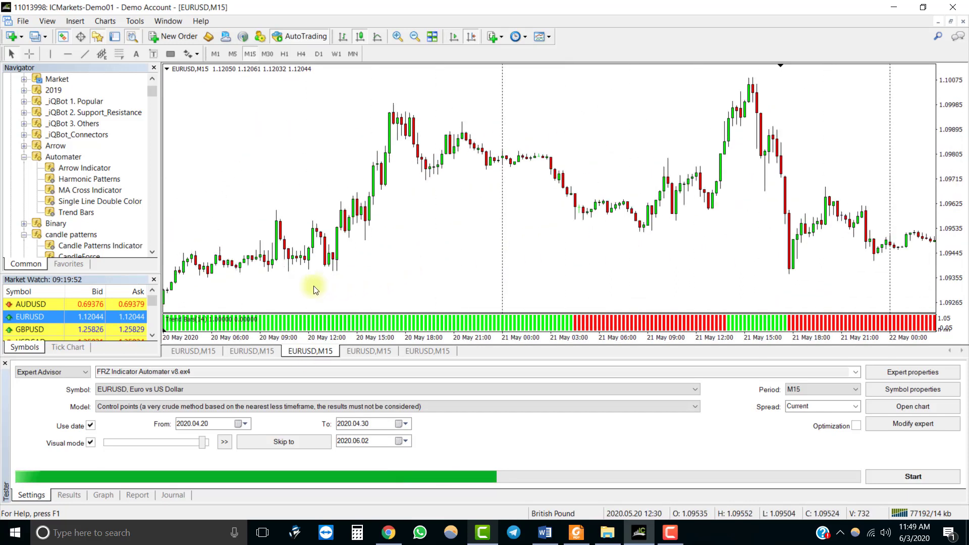
pyautogui.rightClick(342, 150)
pyautogui.click(398, 219)
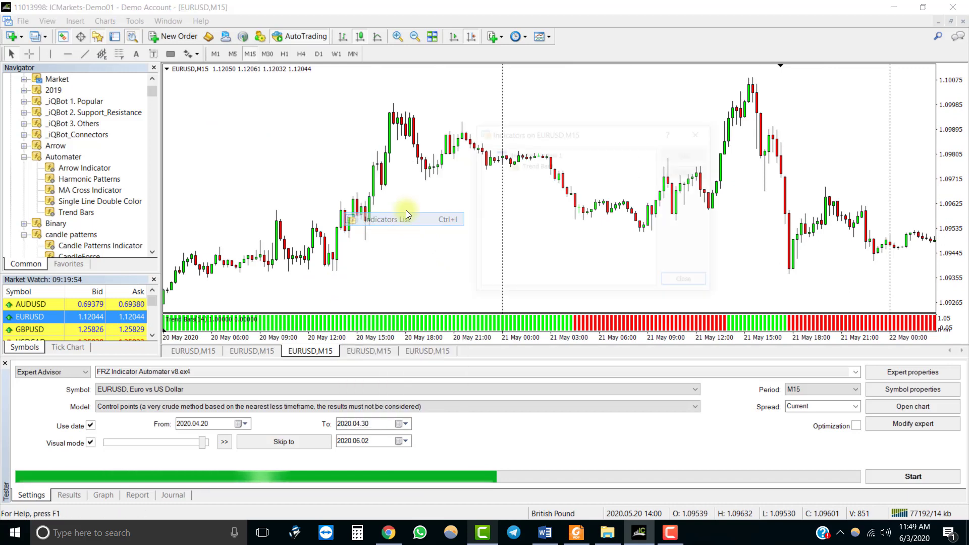
pyautogui.click(520, 165)
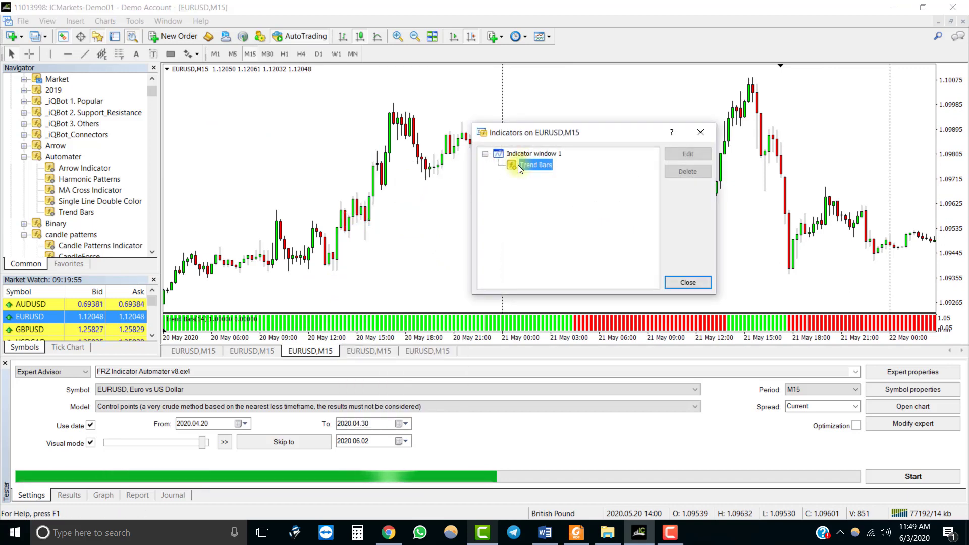
pyautogui.click(700, 282)
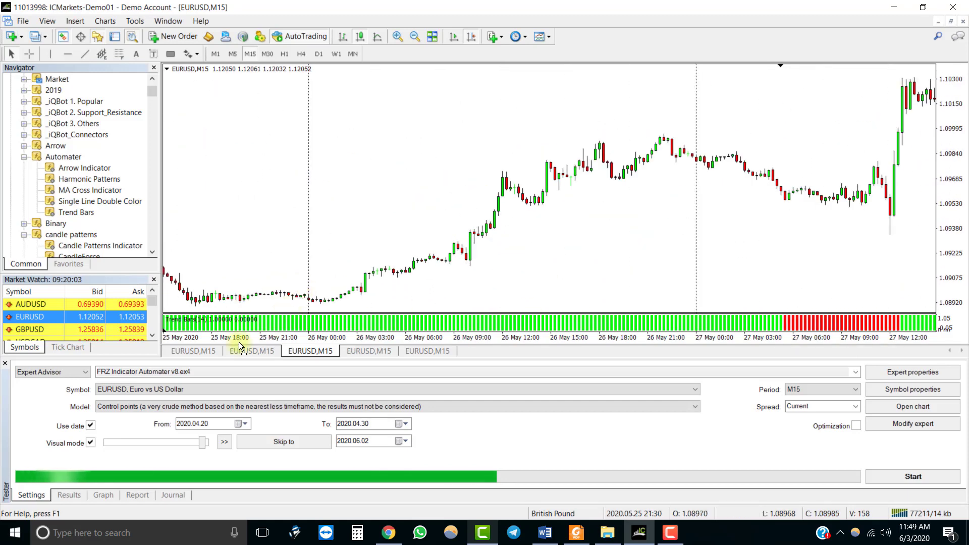
# Add the Trend Bars indicator to the arrow indicator's chart and reduce the height of its sub-window
pyautogui.click(202, 351)
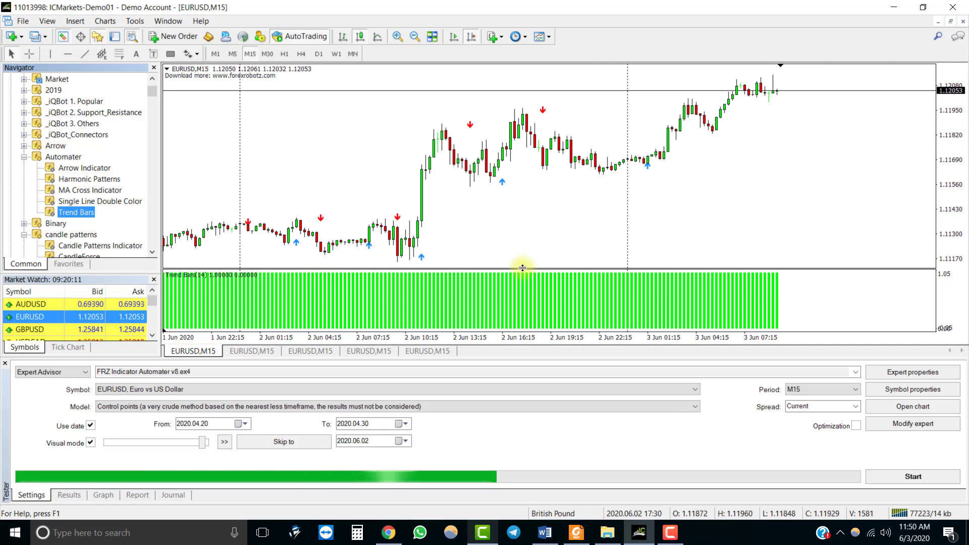
pyautogui.moveTo(525, 270)
pyautogui.mouseDown()
pyautogui.moveTo(520, 296)
pyautogui.moveTo(525, 283)
pyautogui.mouseUp()
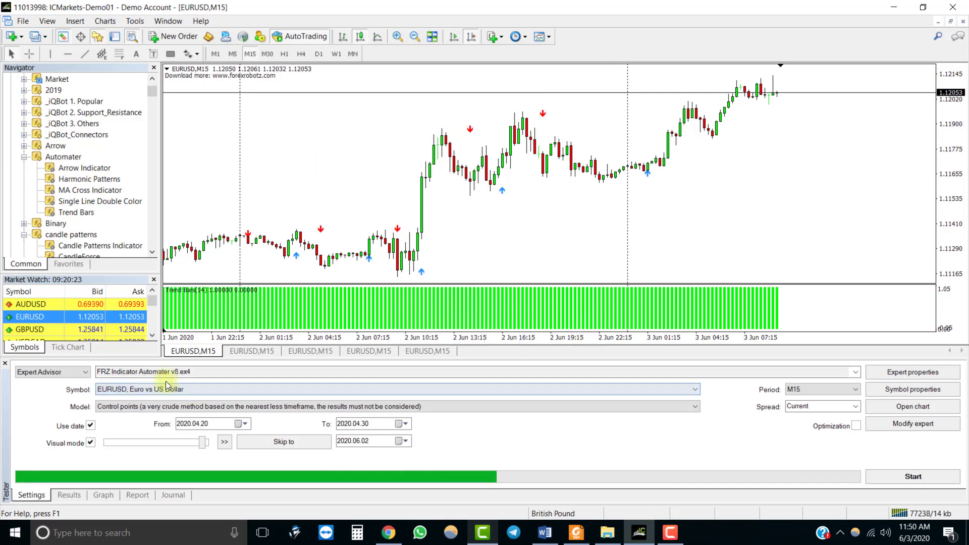
# Save the chart as a template named FRZ Indicator Automater v8 after the expert, replacing the existing template file
pyautogui.click(179, 372)
pyautogui.hotkey('ctrl', 'c')
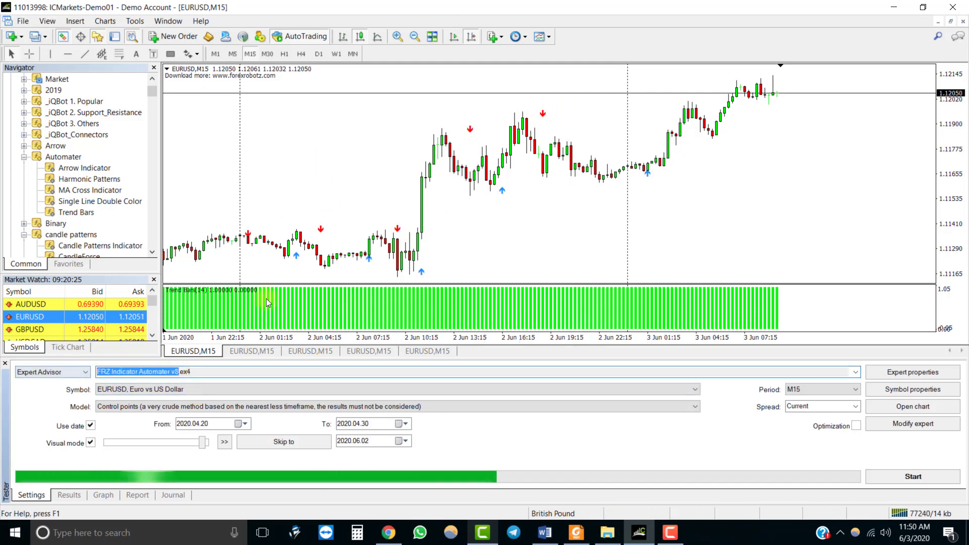
pyautogui.rightClick(347, 130)
pyautogui.moveTo(423, 247)
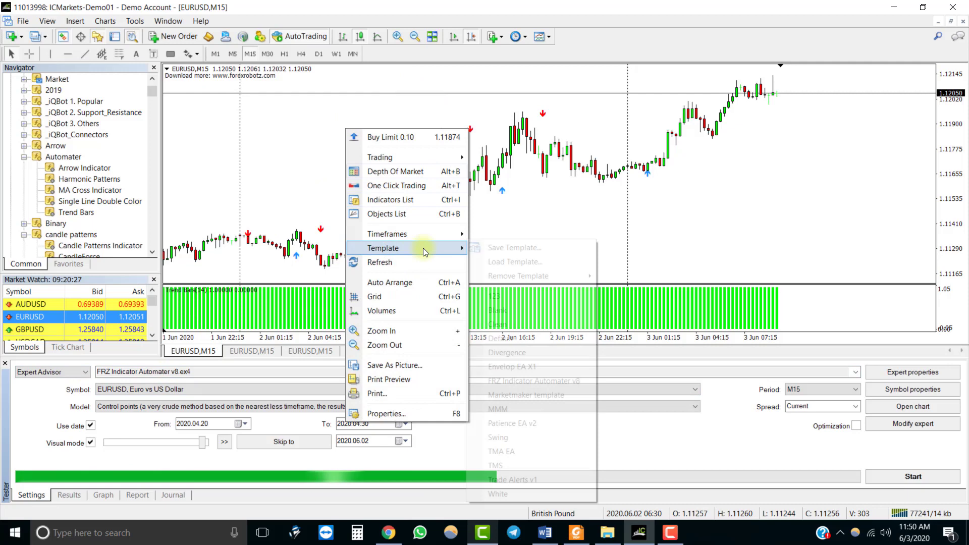
pyautogui.click(503, 246)
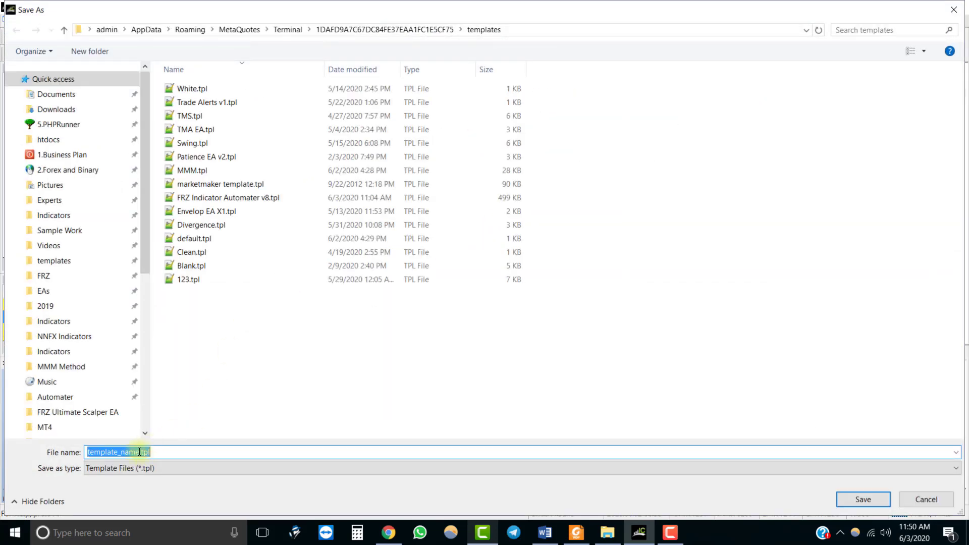
pyautogui.doubleClick(114, 452)
pyautogui.hotkey('ctrl', 'v')
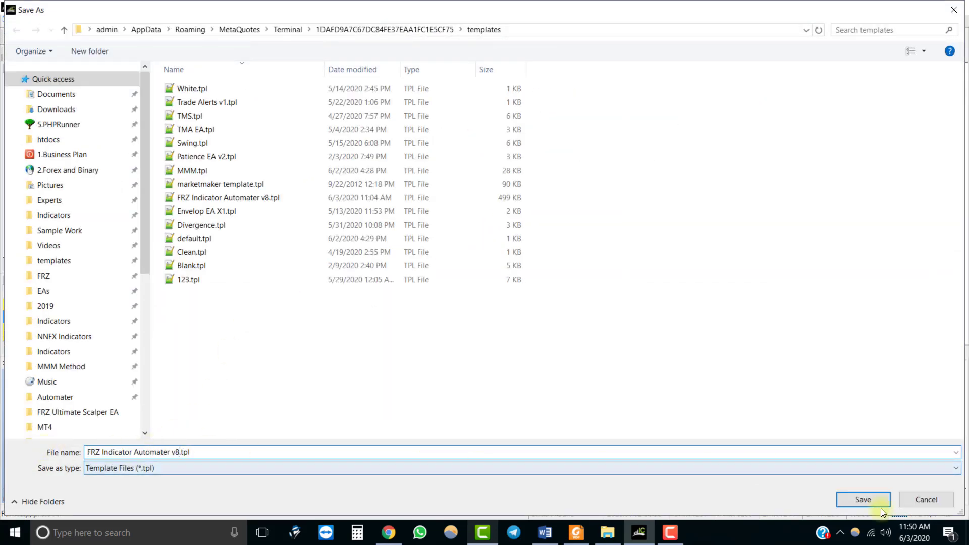
pyautogui.click(863, 501)
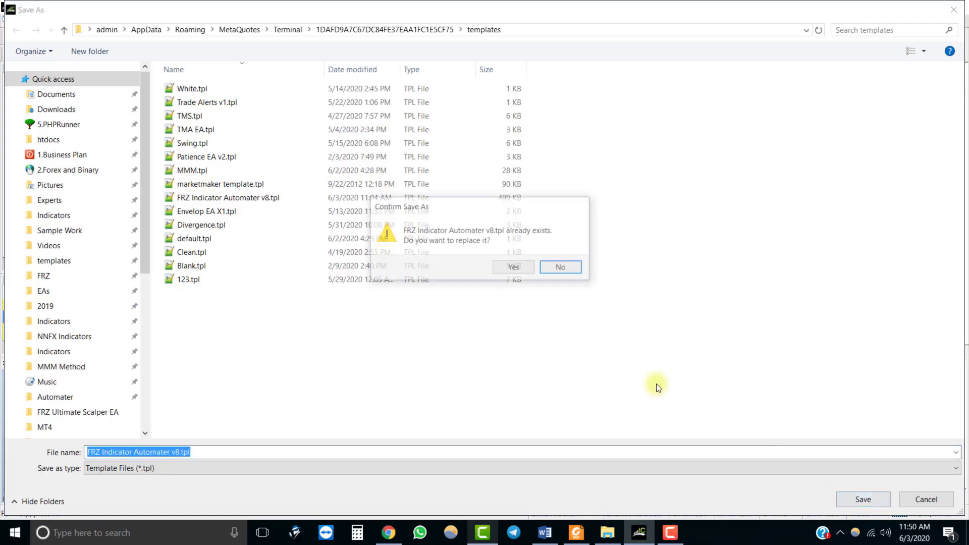
pyautogui.click(498, 271)
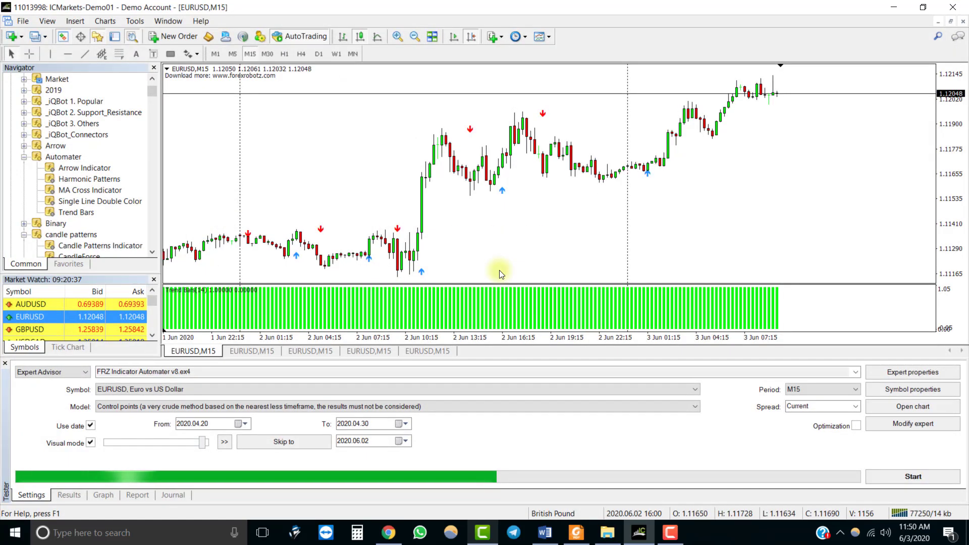
# Check the color IDs of the buy and sell arrows in the Arrow Indicator's properties
pyautogui.rightClick(322, 231)
pyautogui.click(334, 241)
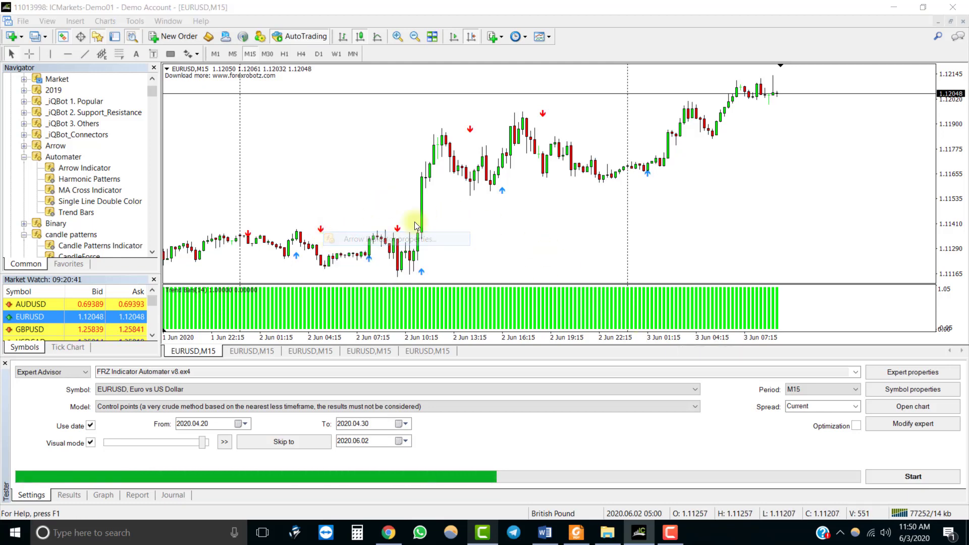
pyautogui.click(461, 132)
pyautogui.click(470, 148)
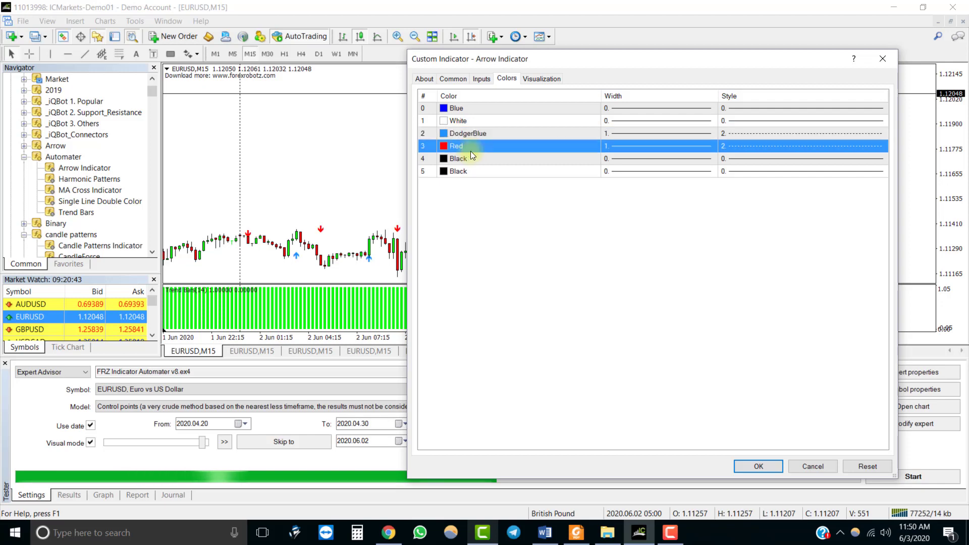
pyautogui.click(756, 468)
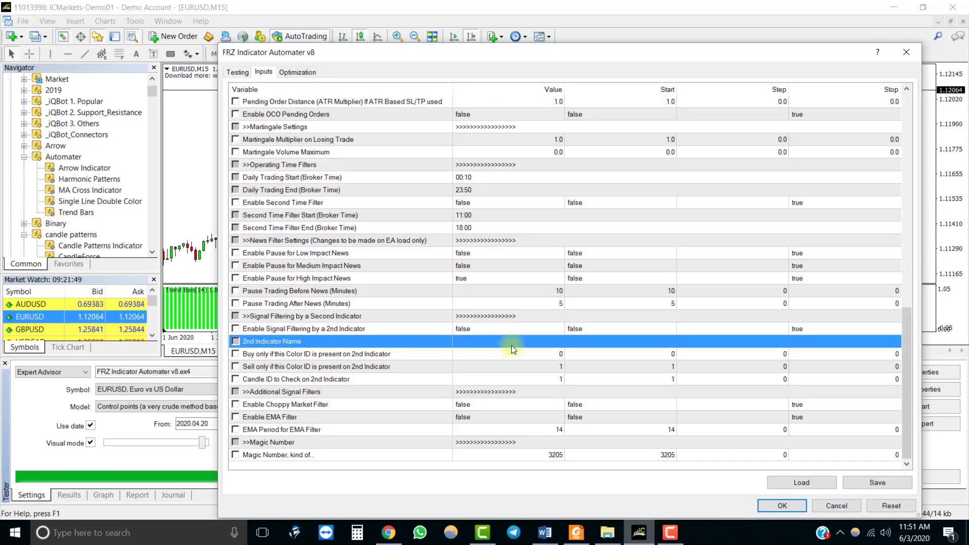
# Set the 2nd Indicator Name in the expert inputs to Automater/Trend Bars and accept the settings
pyautogui.click(511, 343)
pyautogui.write('Automater')
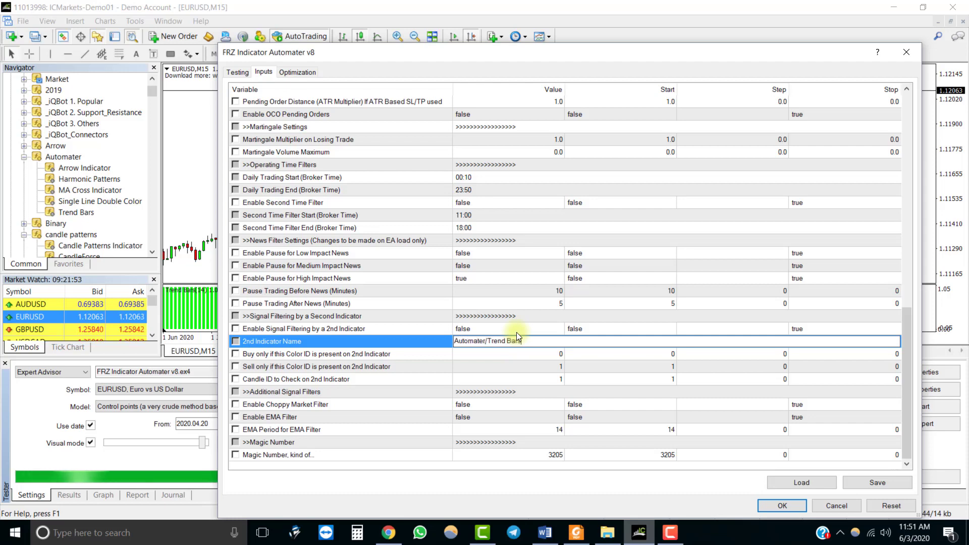
pyautogui.write('/Trend Bars')
pyautogui.click(552, 359)
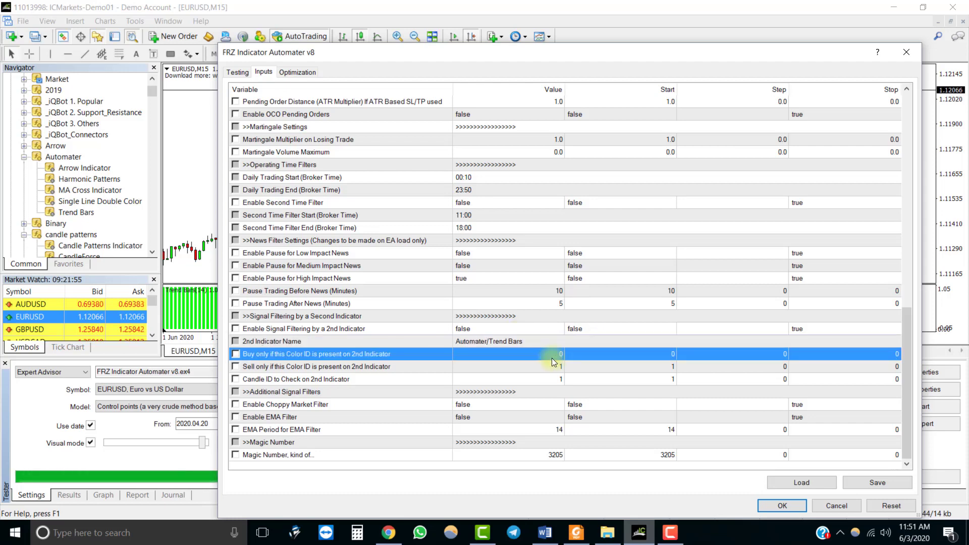
pyautogui.click(769, 505)
# Look up the color IDs of the up and down bars in the Trend Bars indicator's properties
pyautogui.rightClick(388, 309)
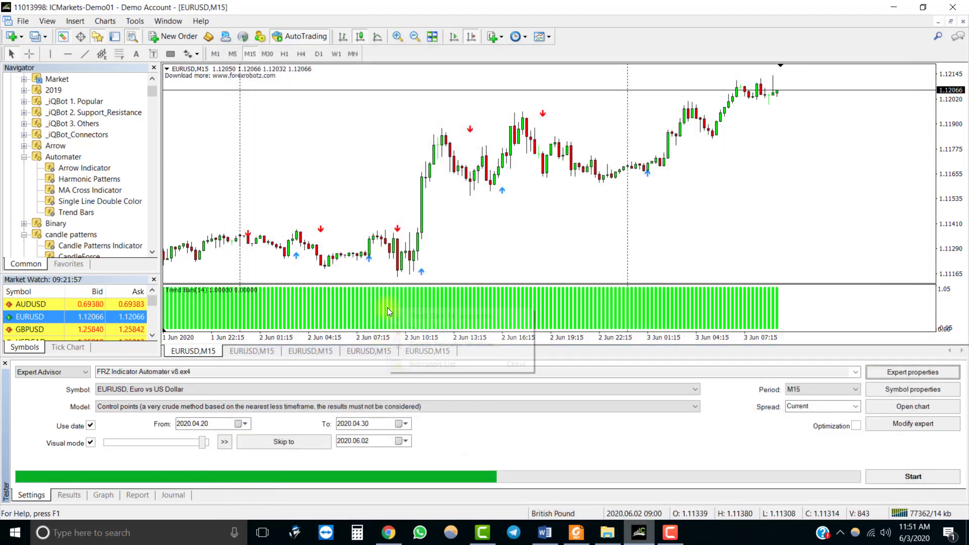
pyautogui.click(399, 317)
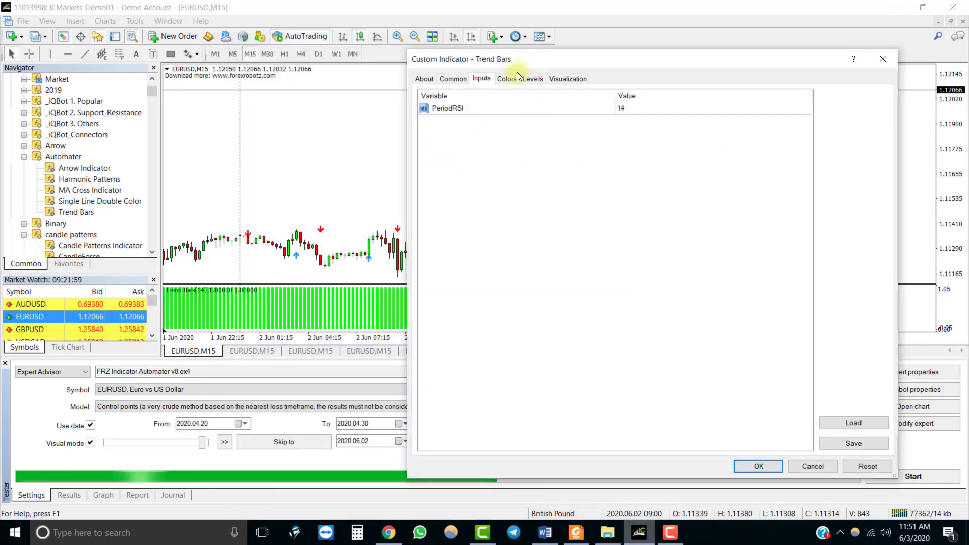
pyautogui.click(507, 83)
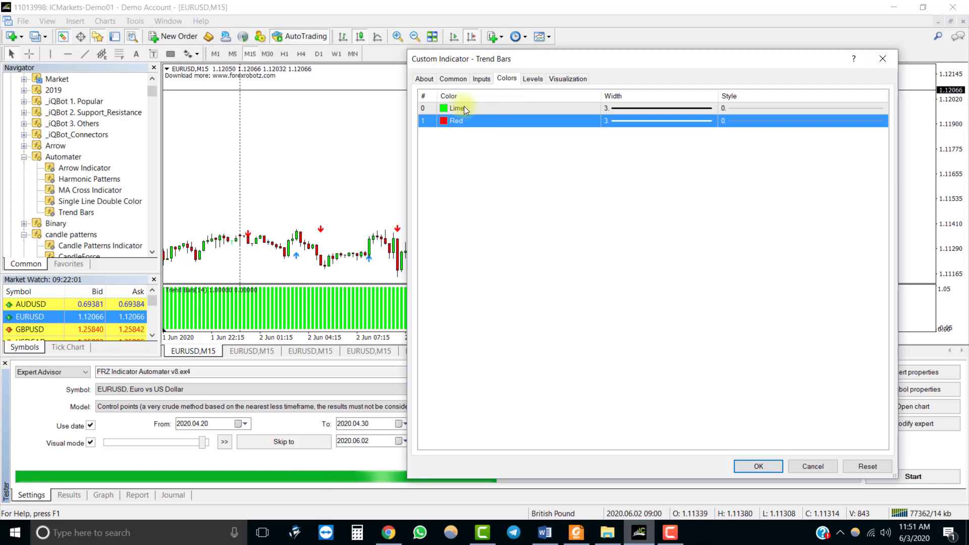
pyautogui.click(465, 108)
pyautogui.click(472, 122)
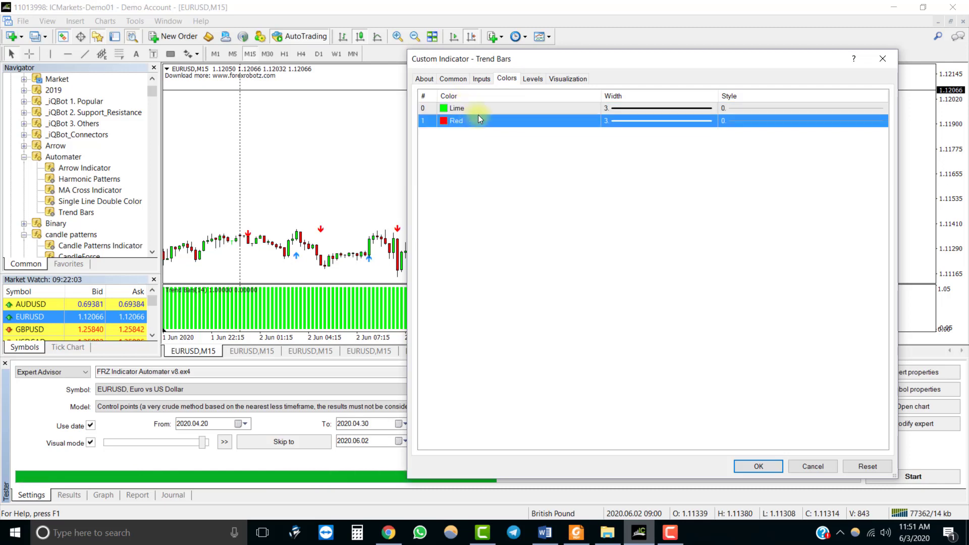
pyautogui.click(478, 112)
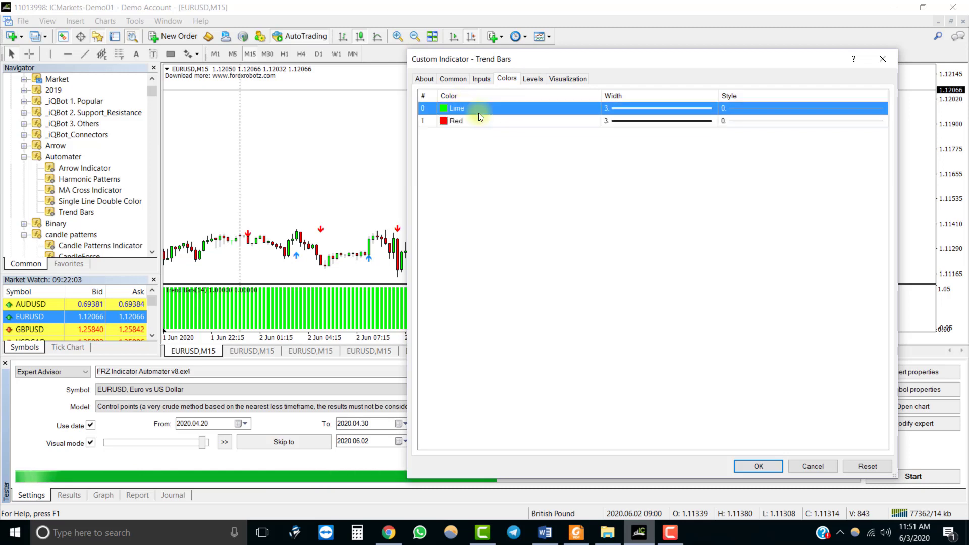
pyautogui.click(759, 466)
# Review the buy and sell color IDs and the candle ID for the 2nd indicator in the expert inputs
pyautogui.click(900, 373)
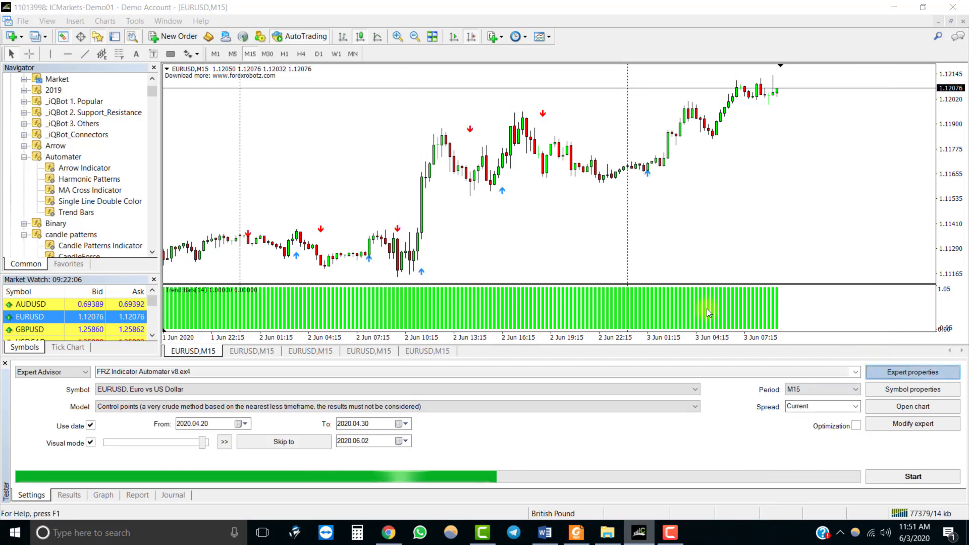
pyautogui.scroll(-15, 423, 295)
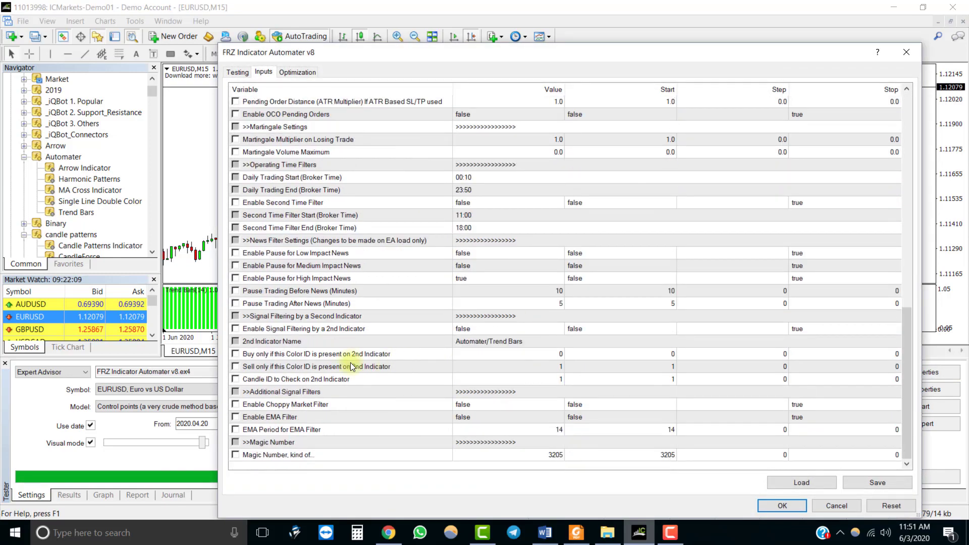
pyautogui.click(353, 366)
pyautogui.click(350, 353)
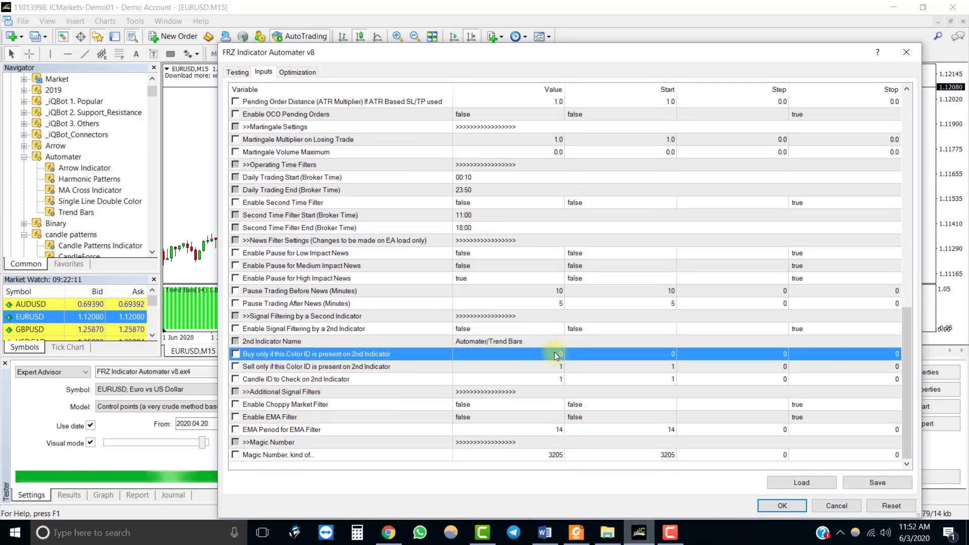
pyautogui.doubleClick(555, 353)
pyautogui.click(444, 364)
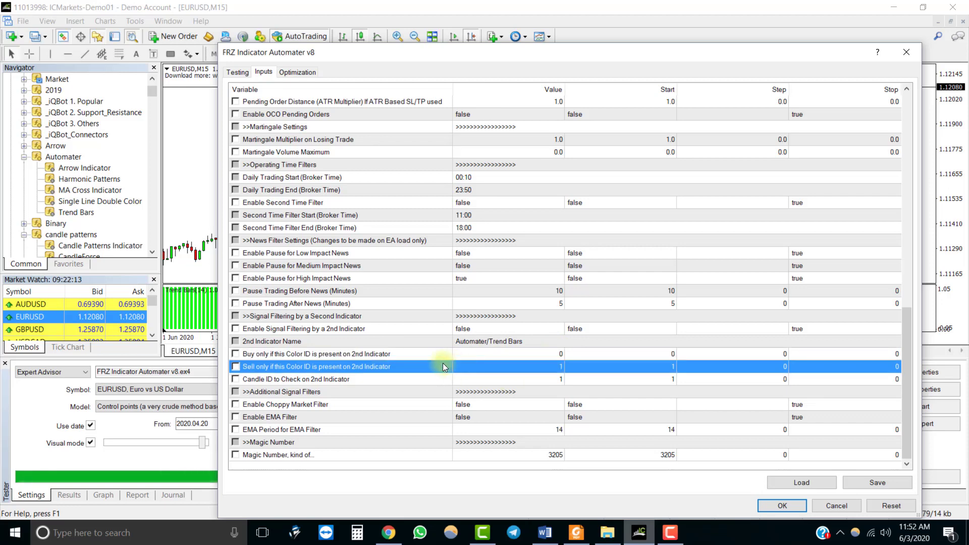
pyautogui.click(554, 357)
pyautogui.click(552, 370)
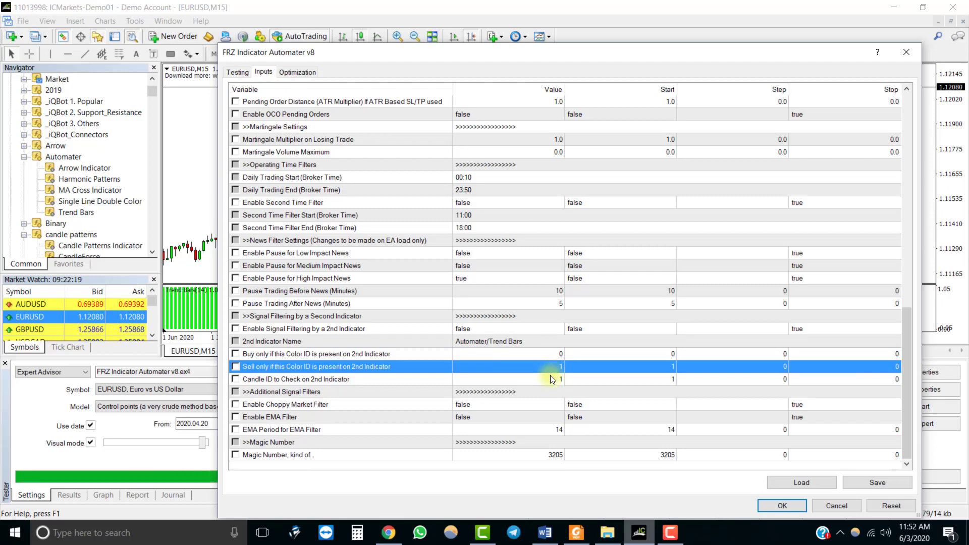
pyautogui.click(551, 377)
# Set Enable Signal Filtering by a 2nd Indicator to true and accept the expert inputs
pyautogui.click(473, 327)
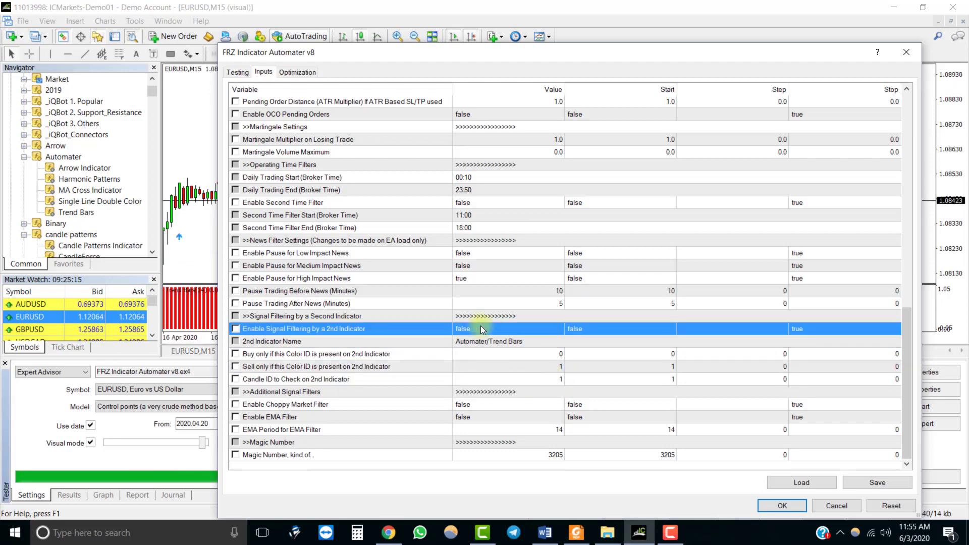
pyautogui.click(482, 329)
pyautogui.click(481, 329)
pyautogui.click(476, 350)
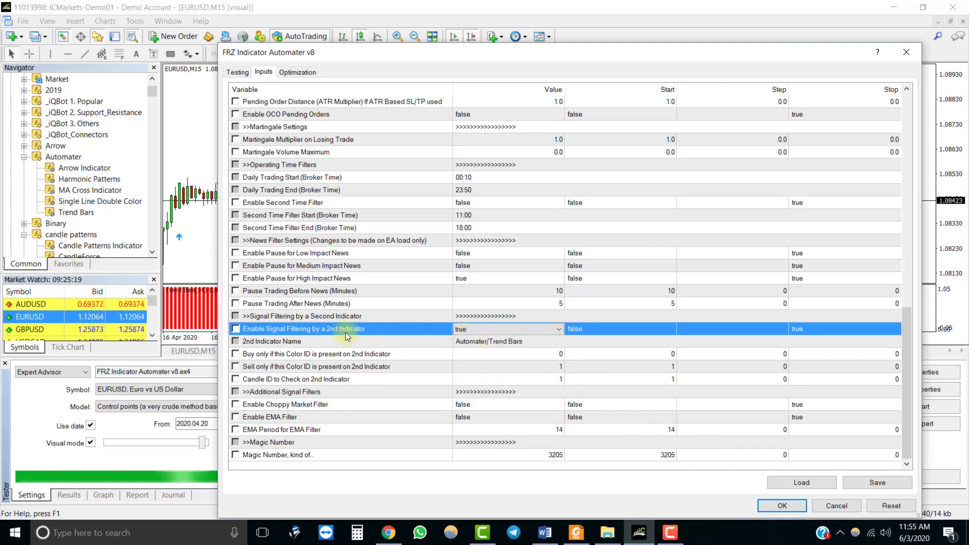
pyautogui.click(772, 505)
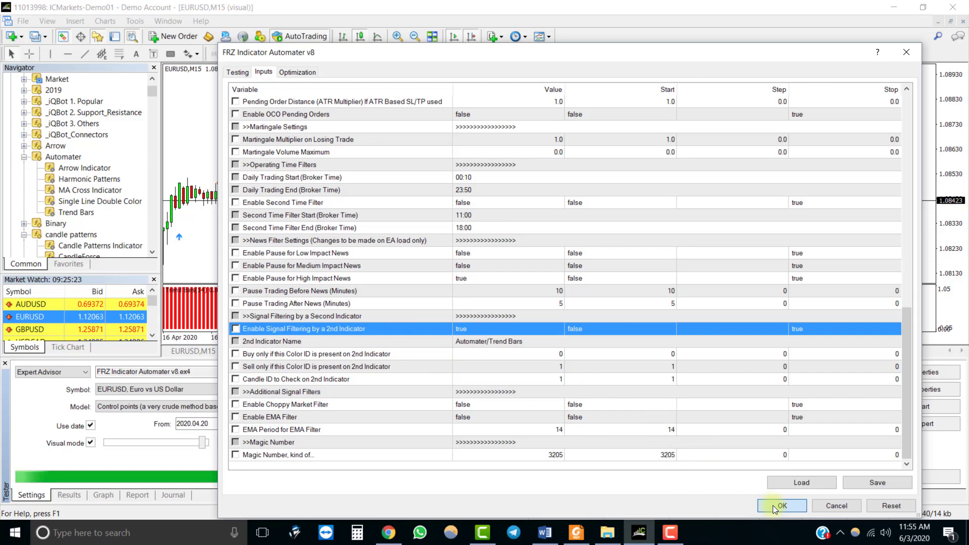
pyautogui.click(773, 504)
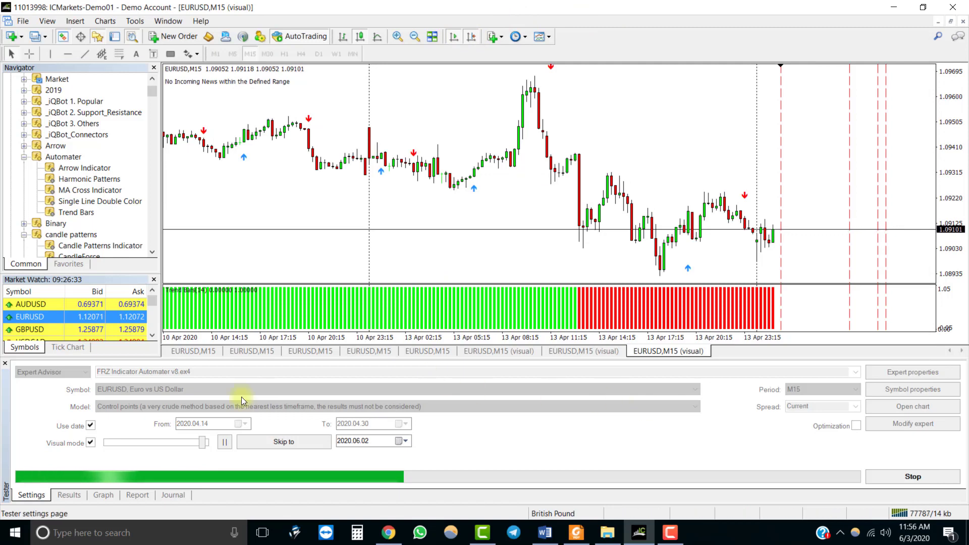
# Pause and resume the visual backtest at new arrow signals to compare the trades with the Trend Bars color
pyautogui.click(223, 442)
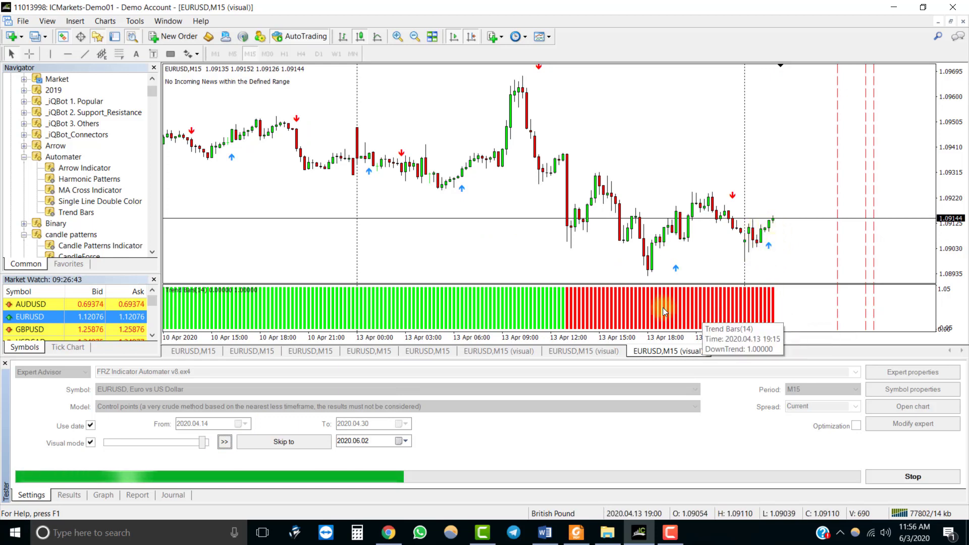
pyautogui.click(227, 440)
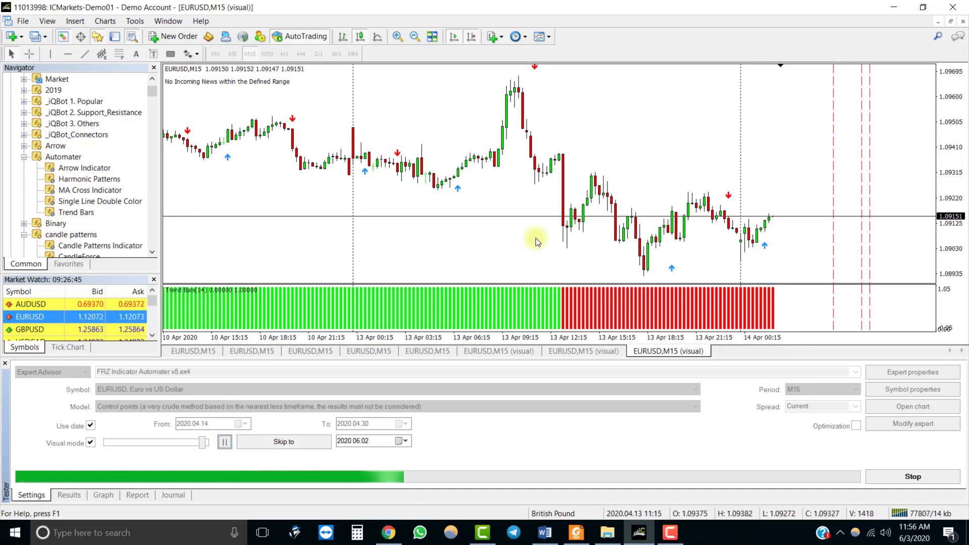
pyautogui.click(225, 442)
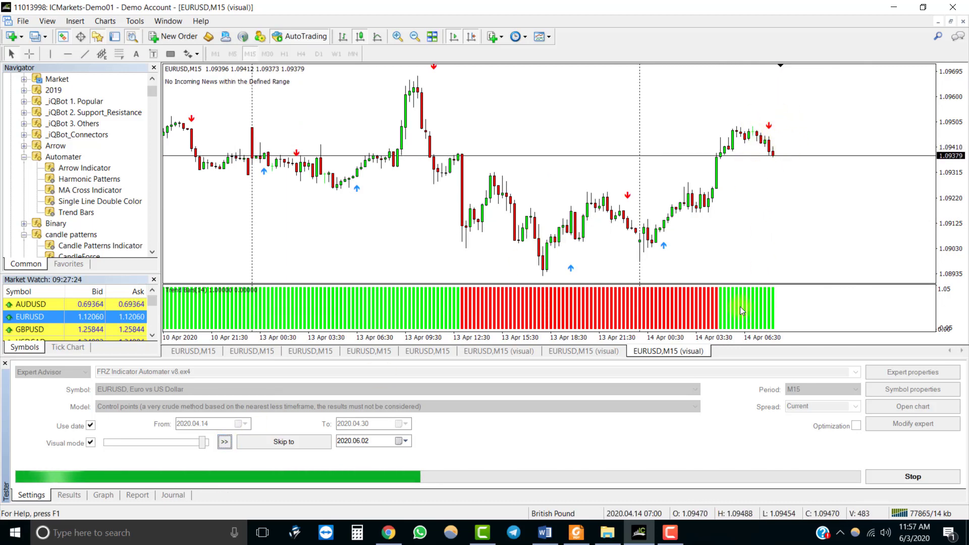
pyautogui.click(224, 443)
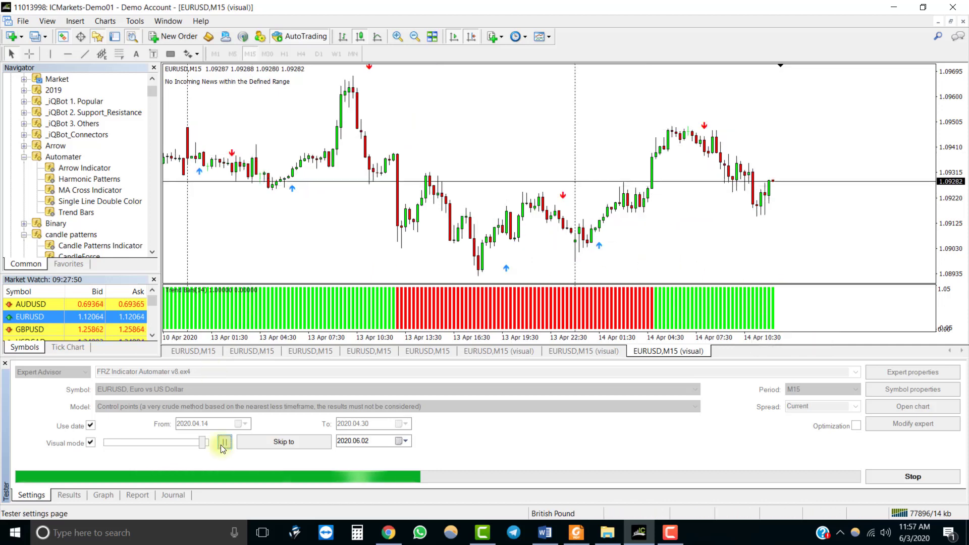
pyautogui.click(221, 444)
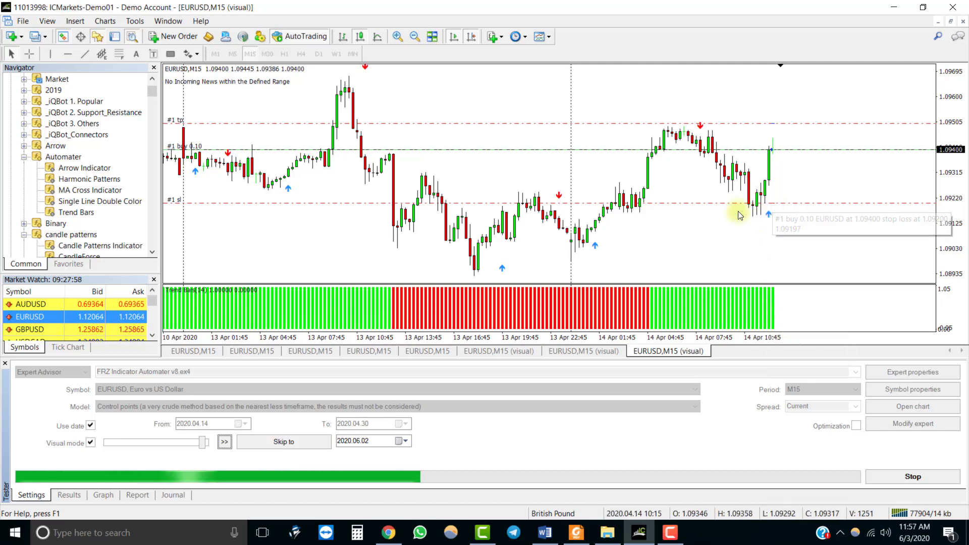
pyautogui.click(224, 443)
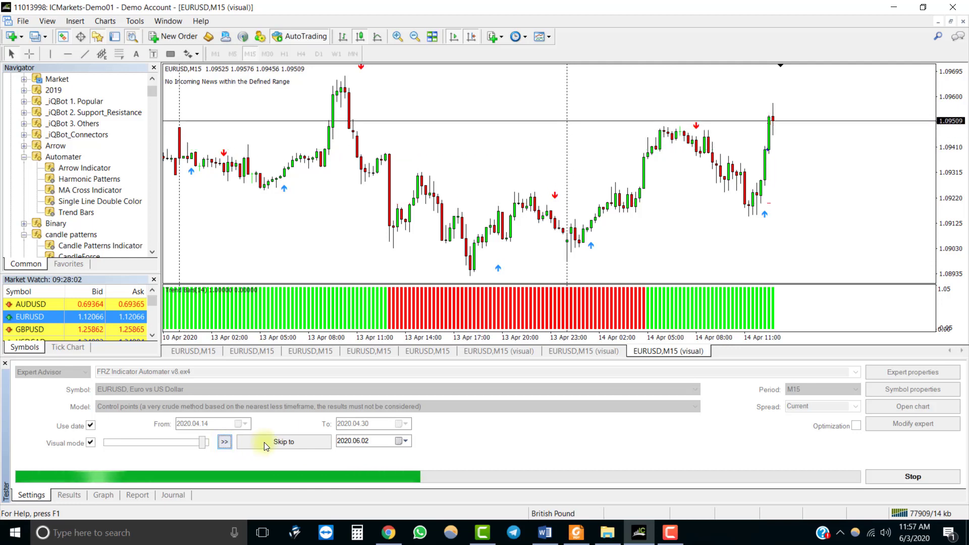